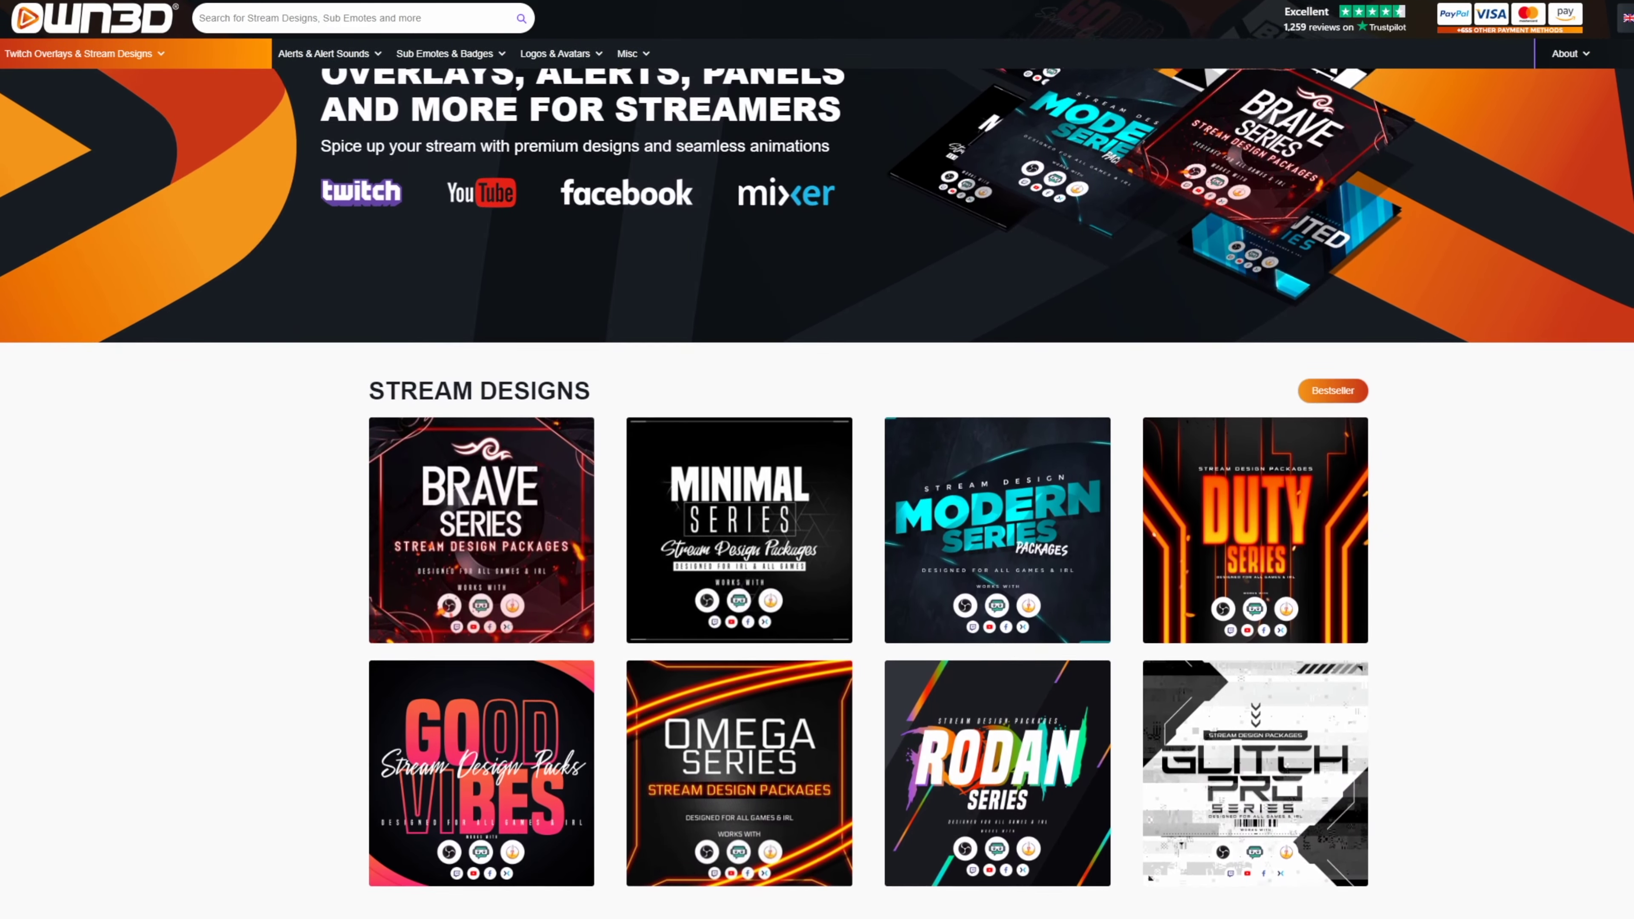
Browse OWN3D.tv's stream design packages, previewing a package component and the scene transition animation
scroll(817, 490, down, 3)
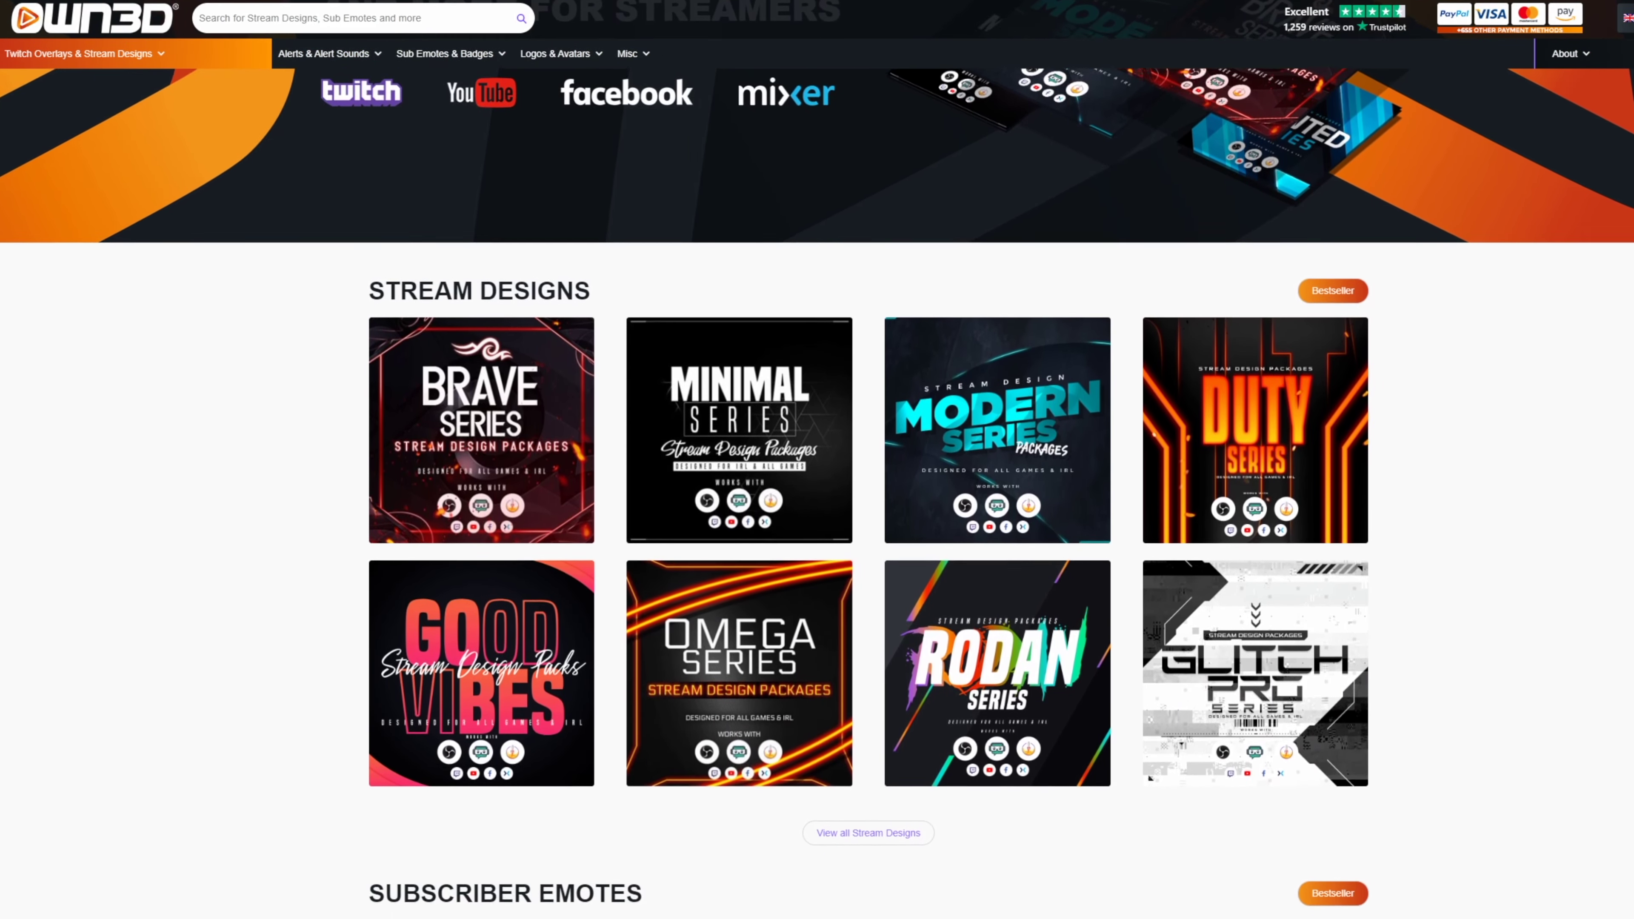
scroll(817, 490, down, 3)
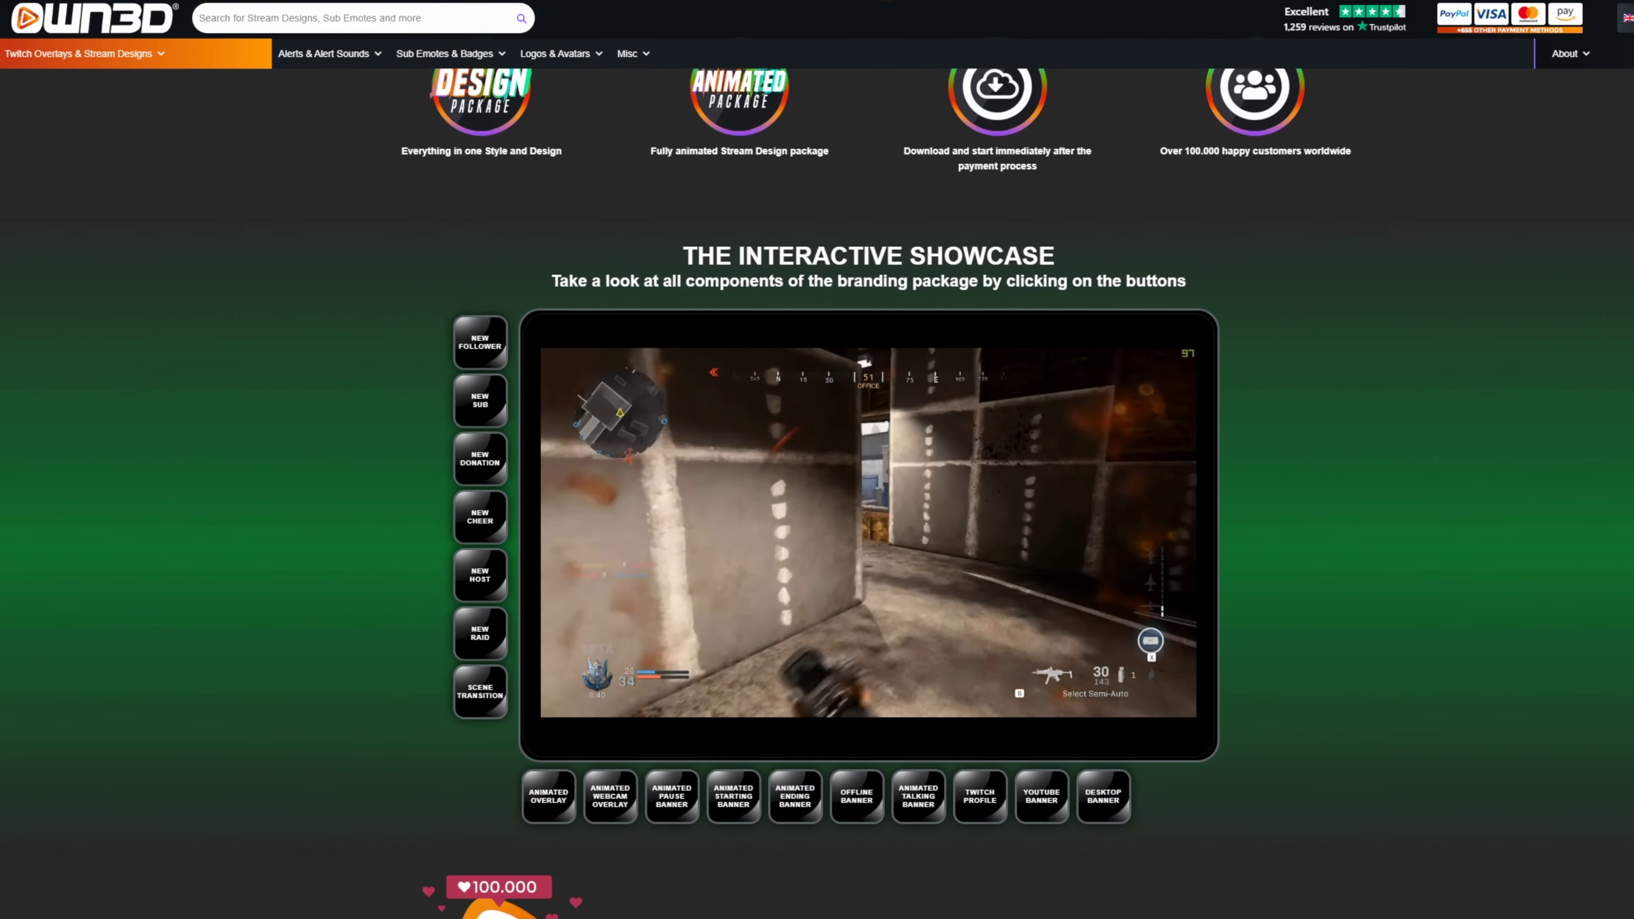
click(610, 796)
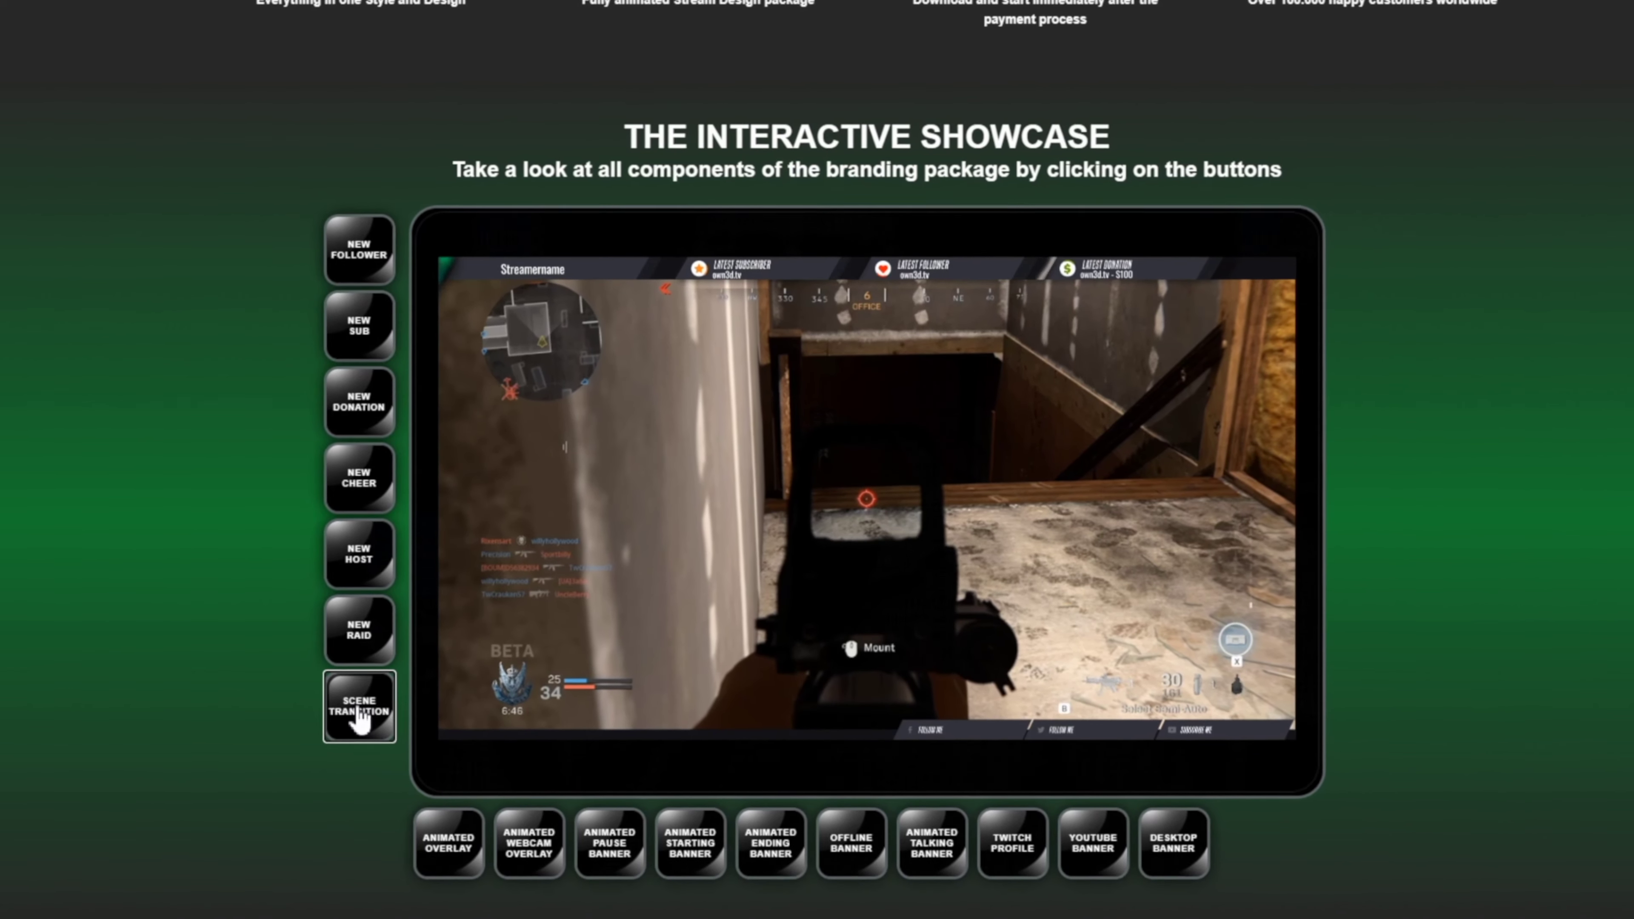
click(358, 711)
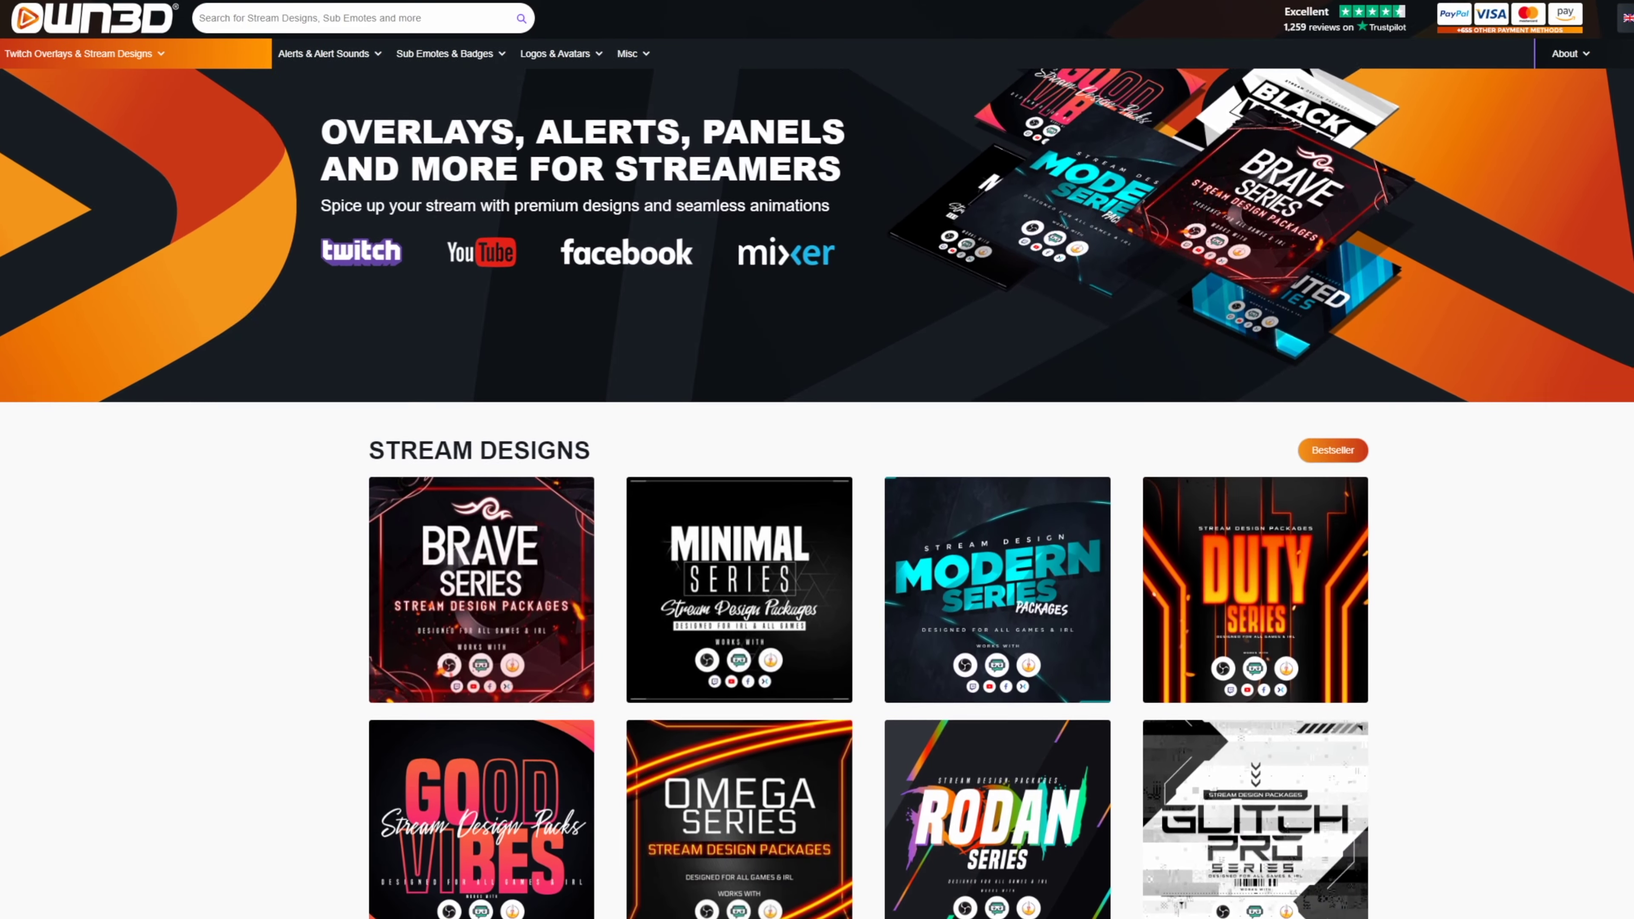
scroll(817, 489, down, 3)
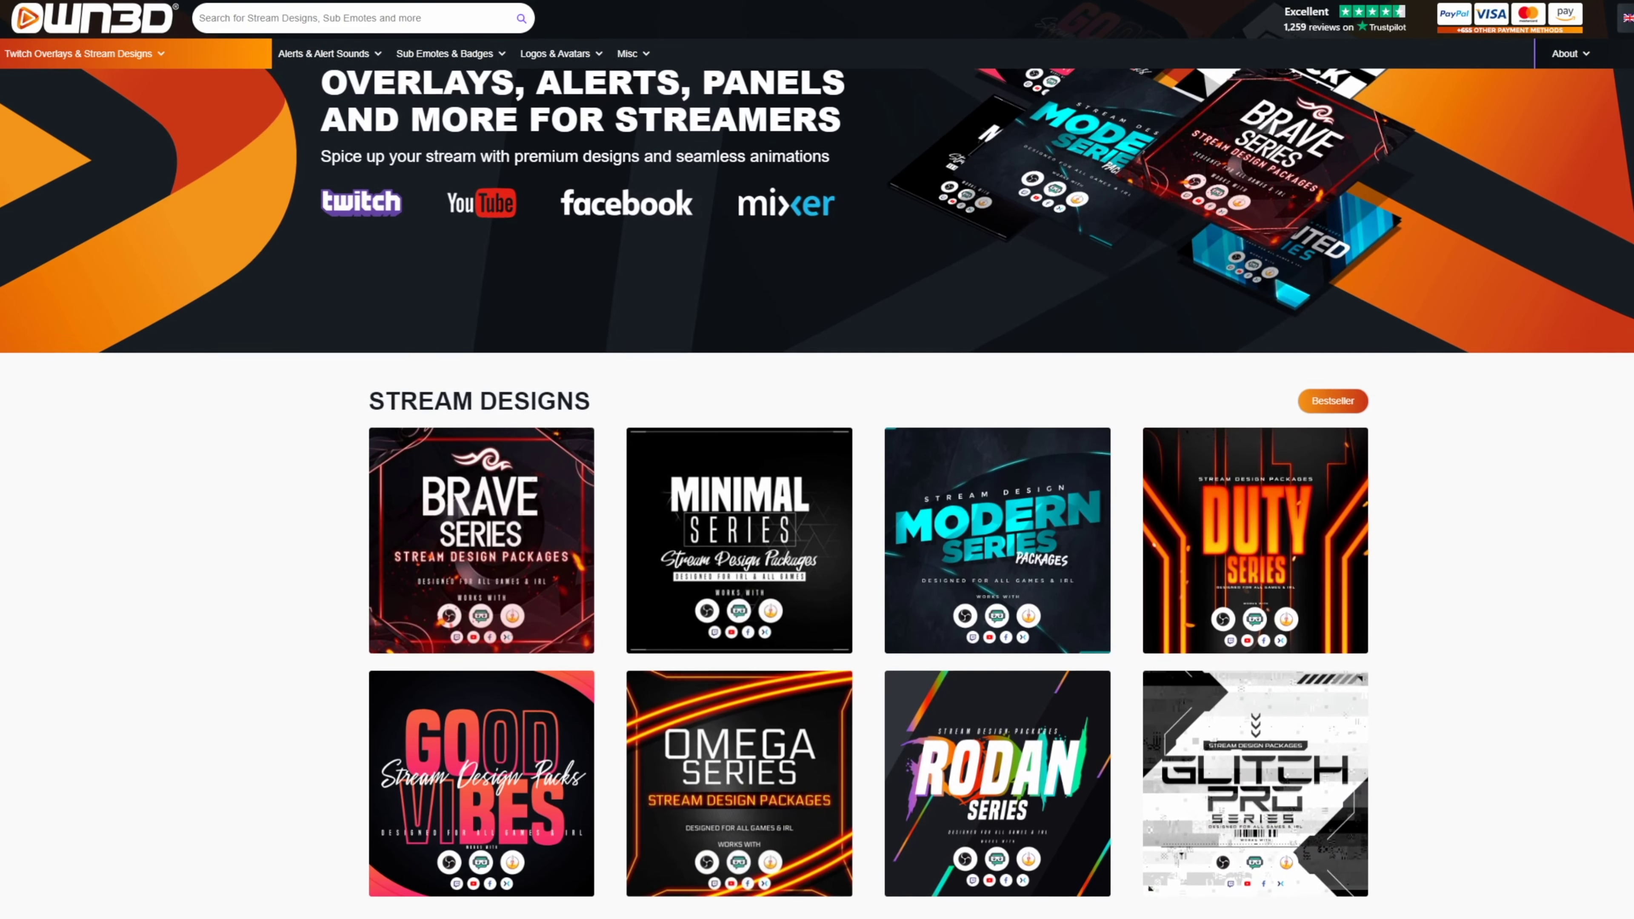
scroll(817, 489, down, 3)
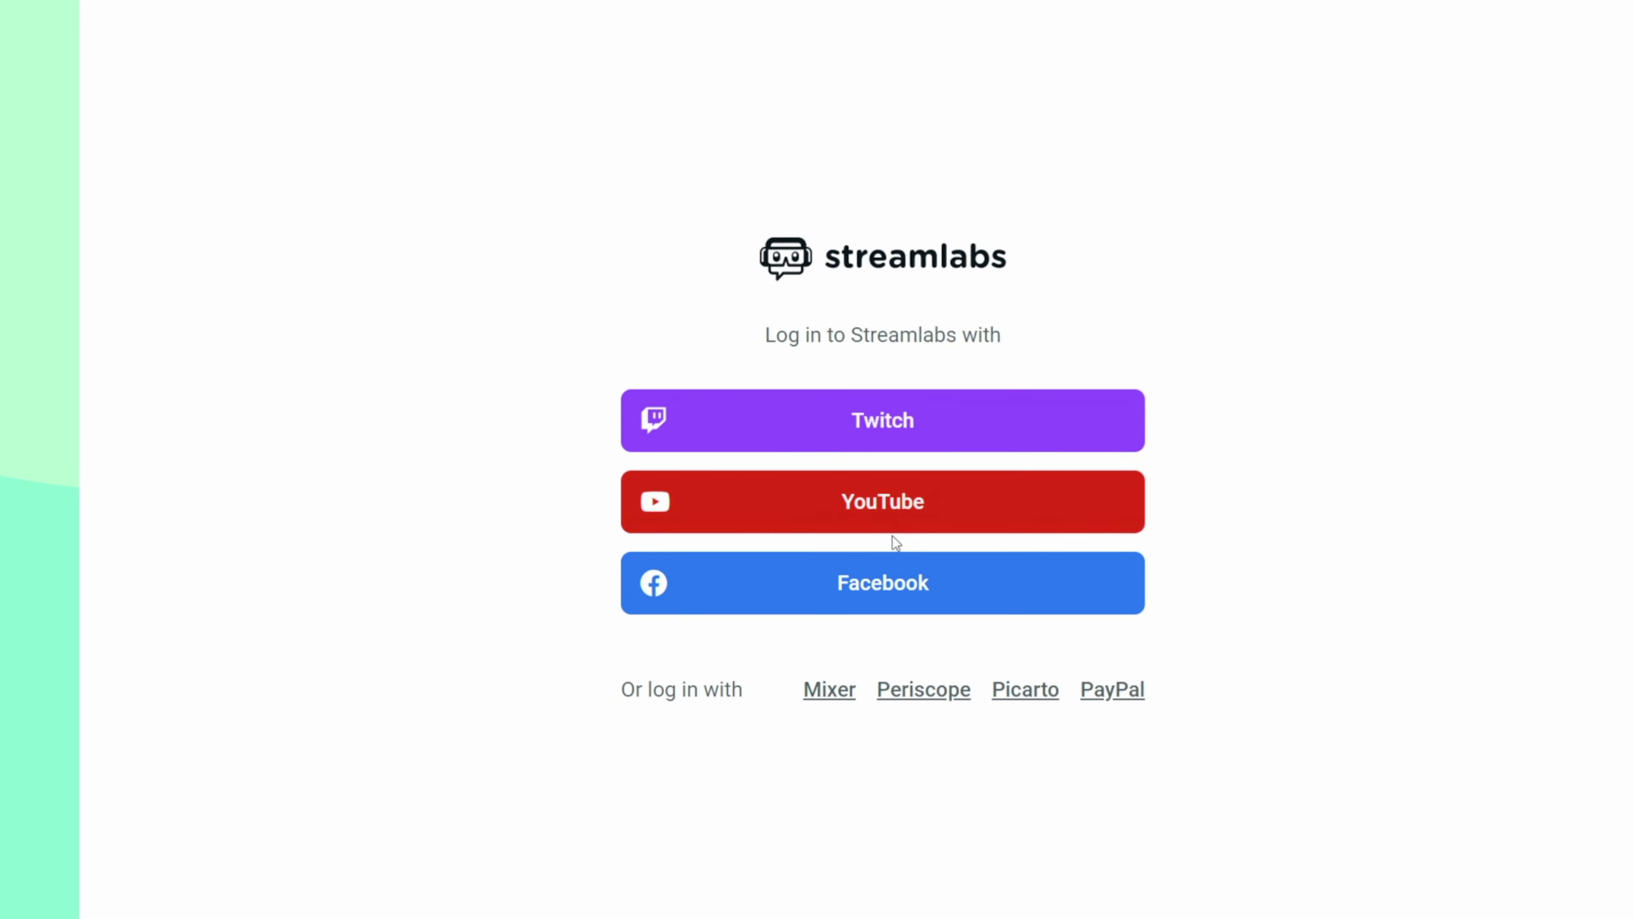
Log into Streamlabs via Facebook using the saved account e-mail and the account password
click(795, 611)
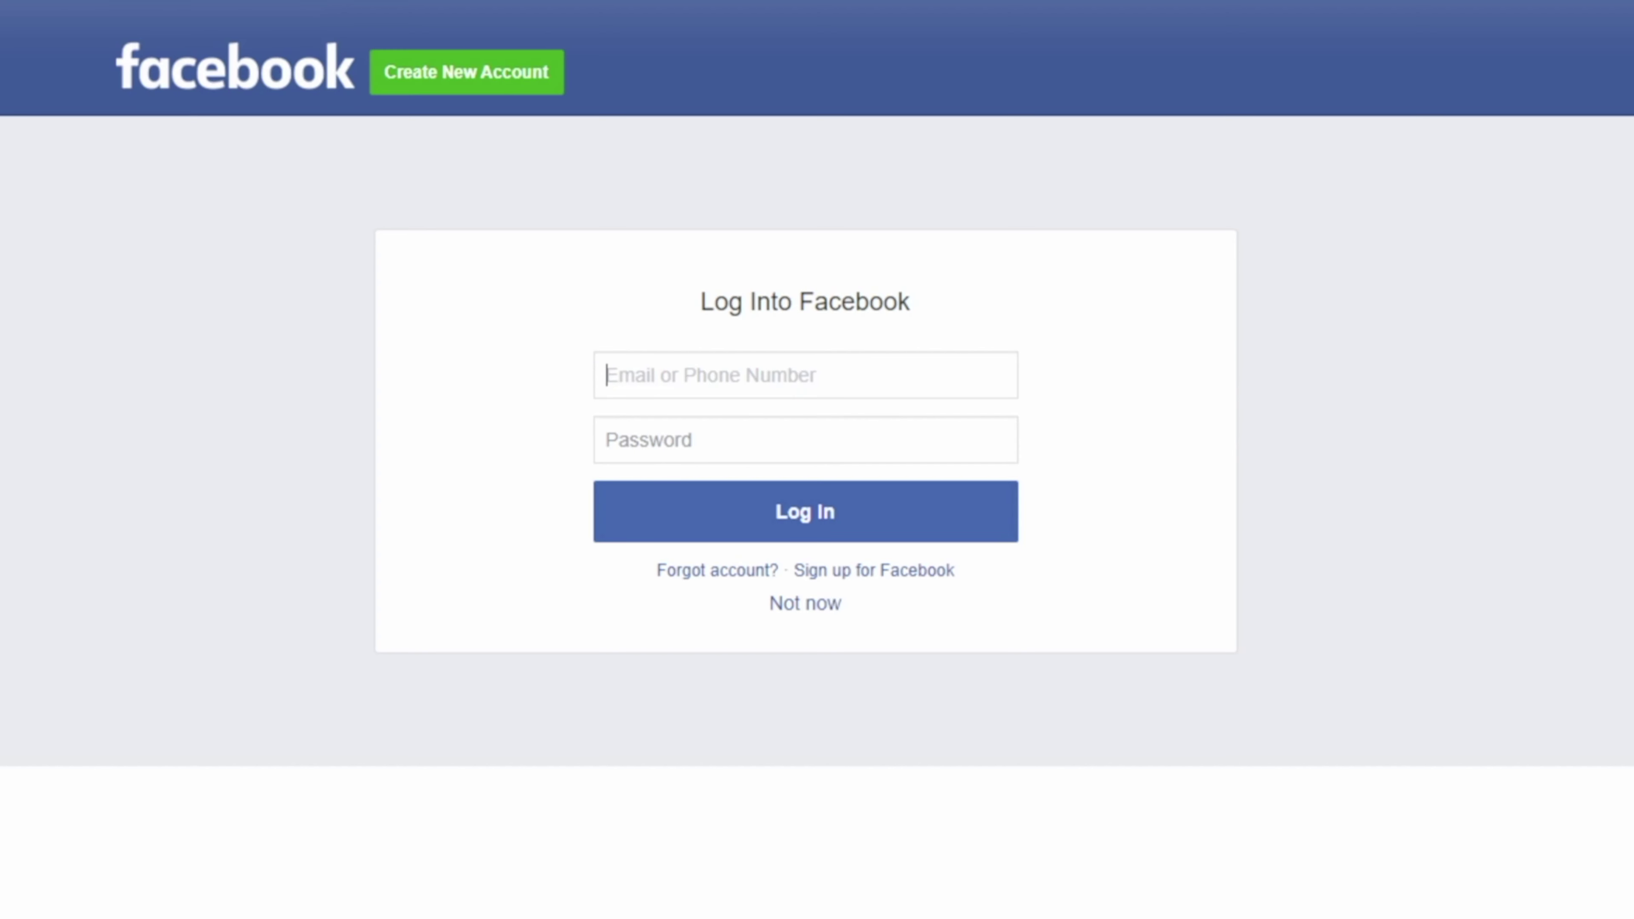
click(877, 377)
text(the)
click(838, 429)
click(802, 438)
text(*****)
key(Return)
Link the Facebook pages, skip the tips and software setup, and go to Alert Box
click(905, 390)
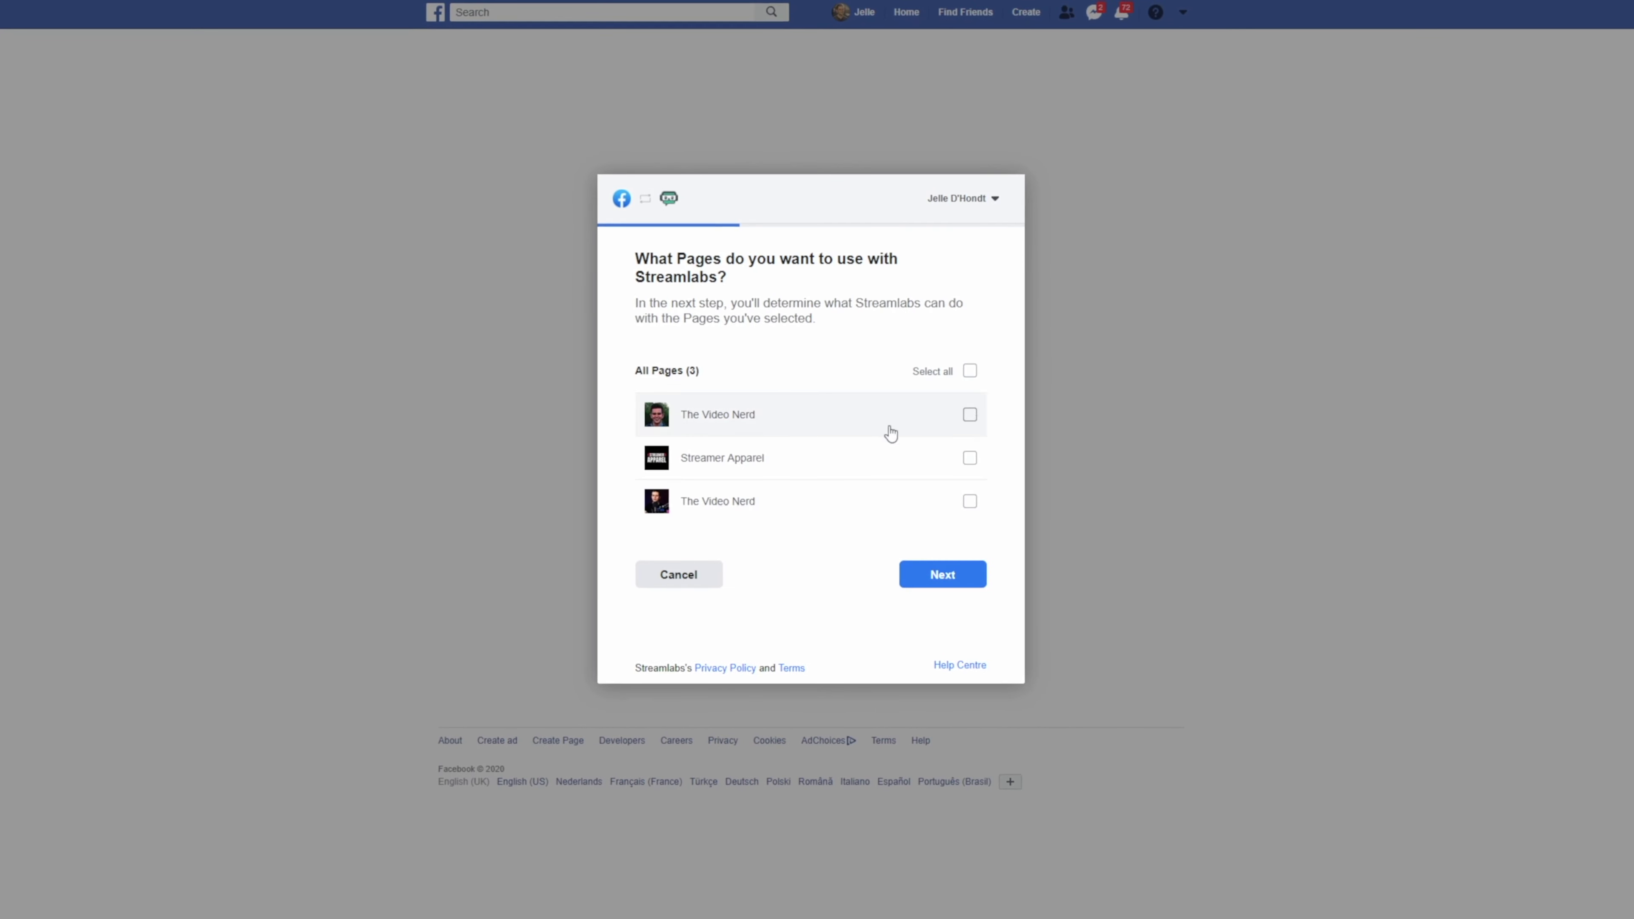
click(941, 572)
click(942, 624)
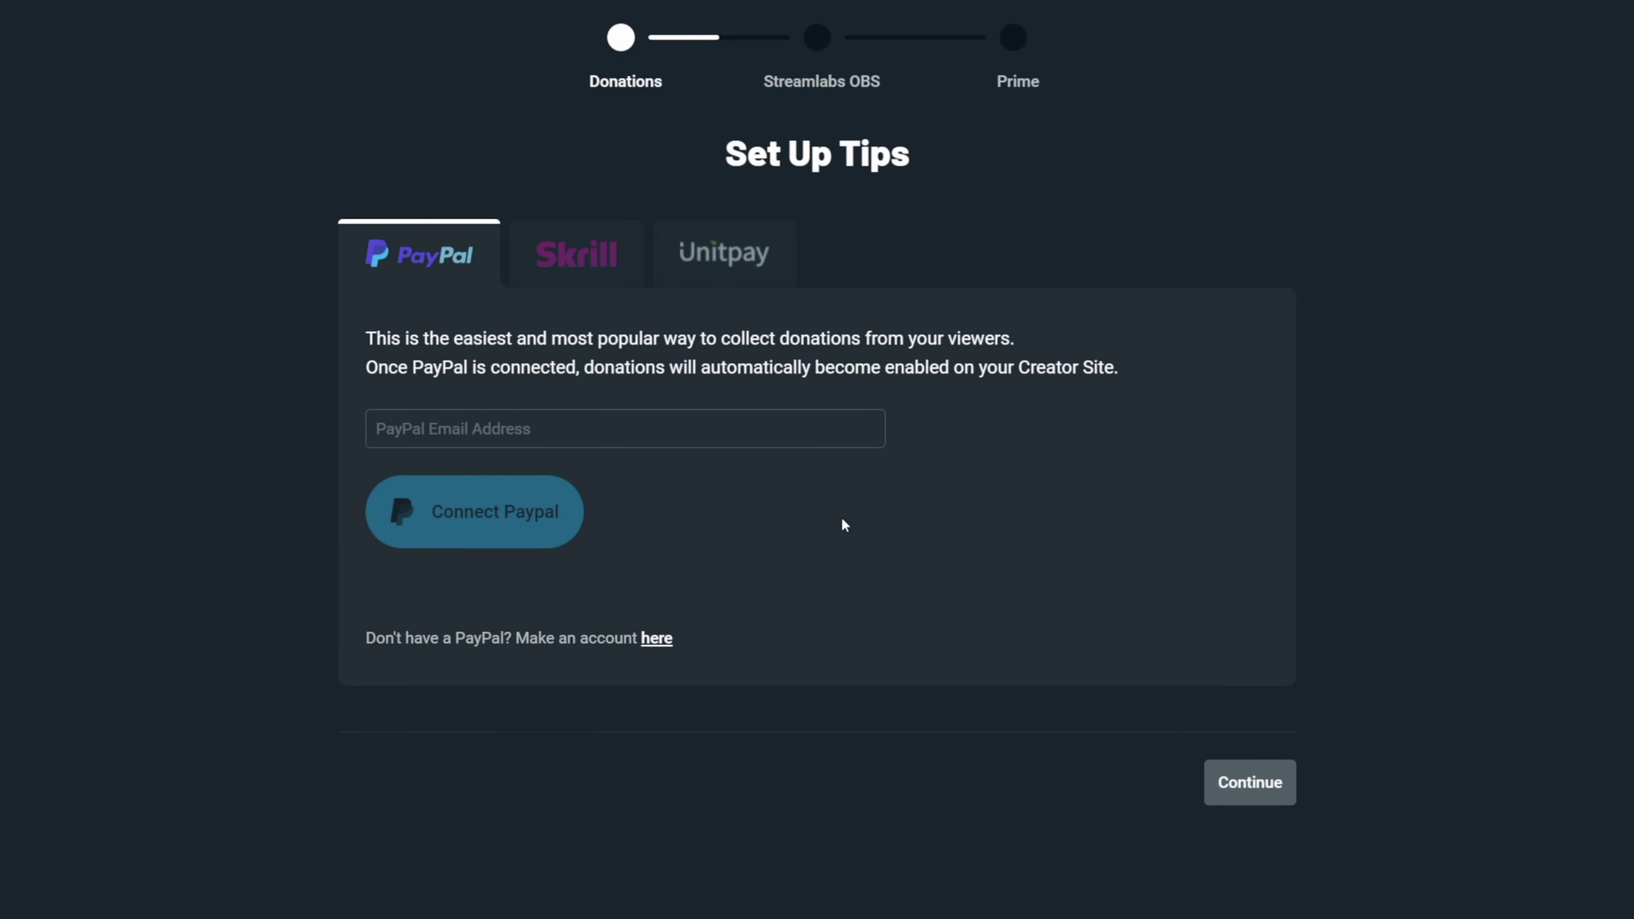
click(1251, 785)
click(1279, 787)
click(1101, 860)
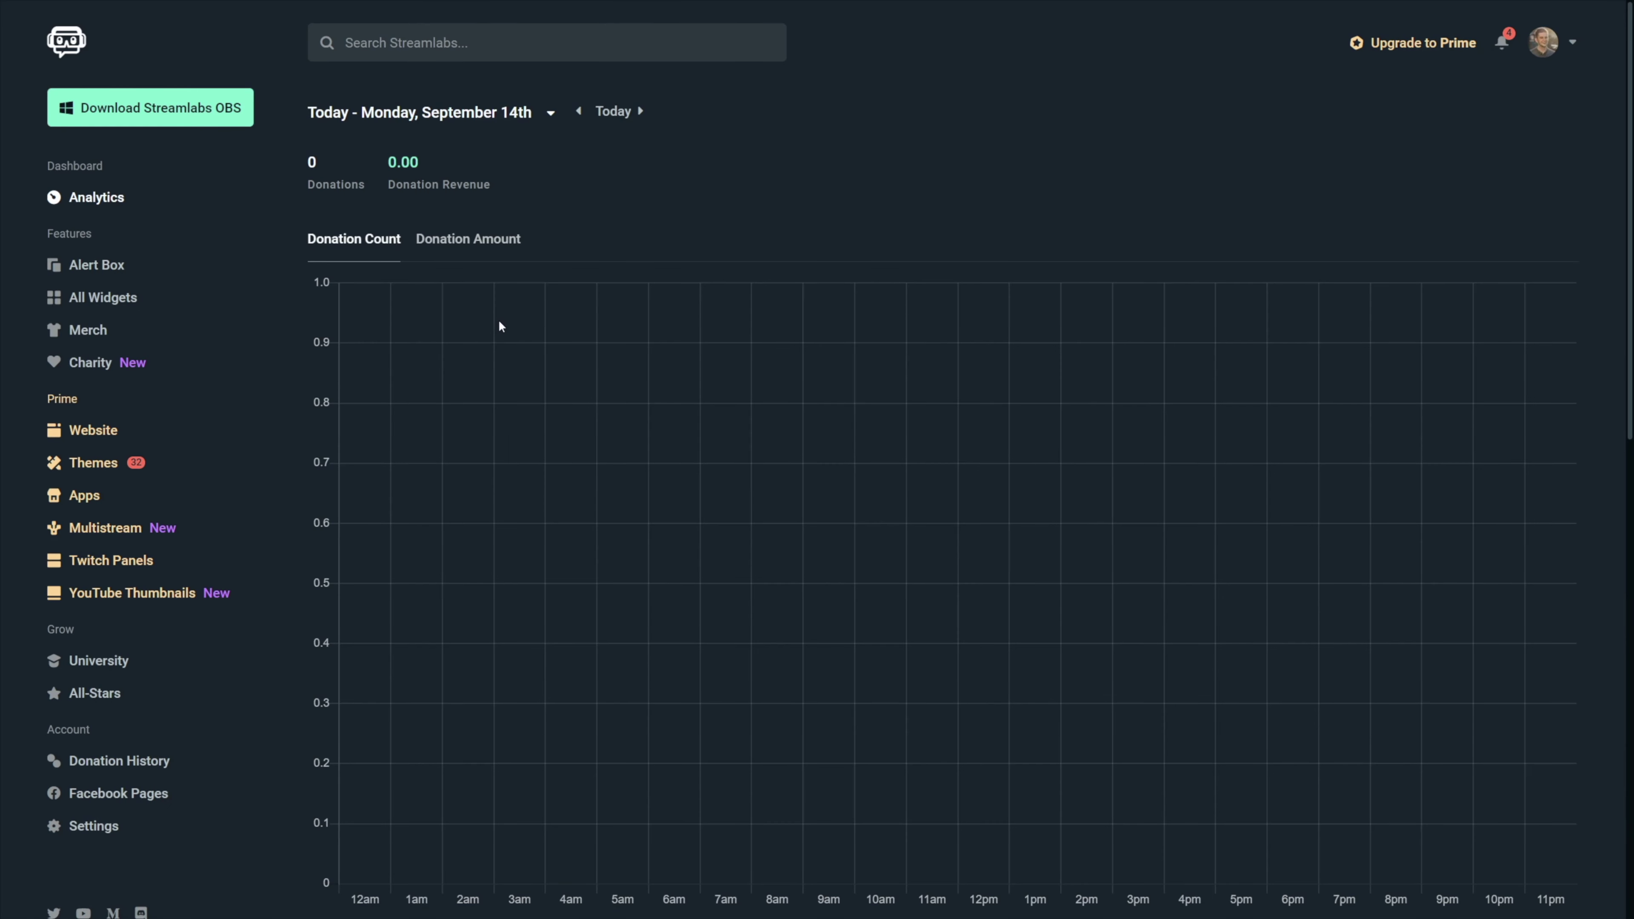
click(92, 267)
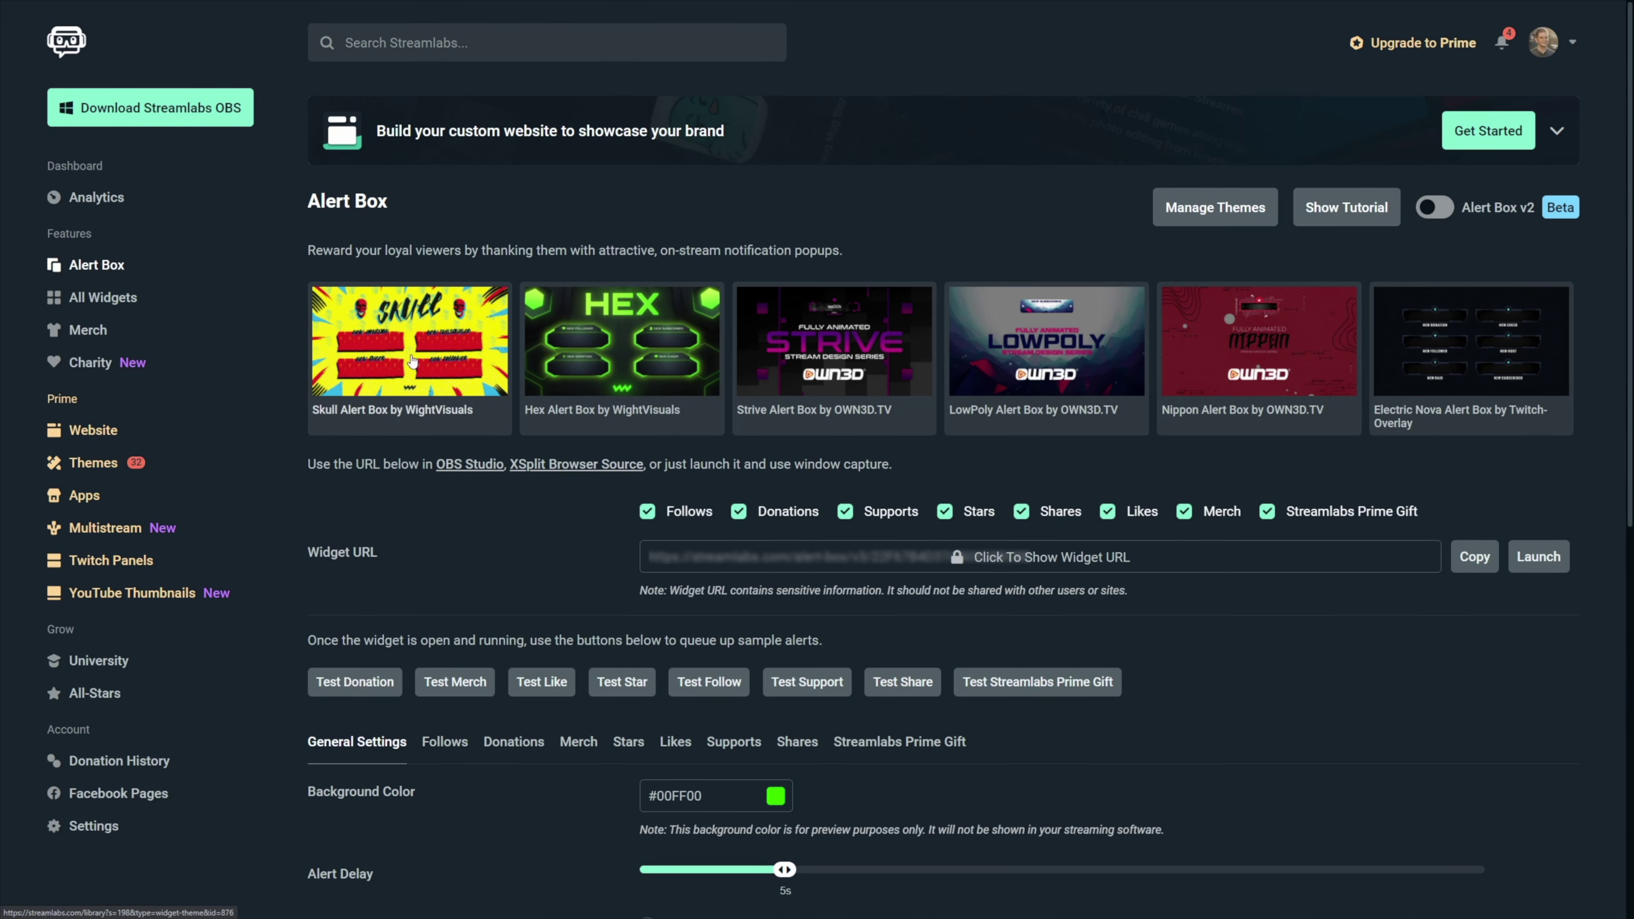
scroll(470, 381, down, 7)
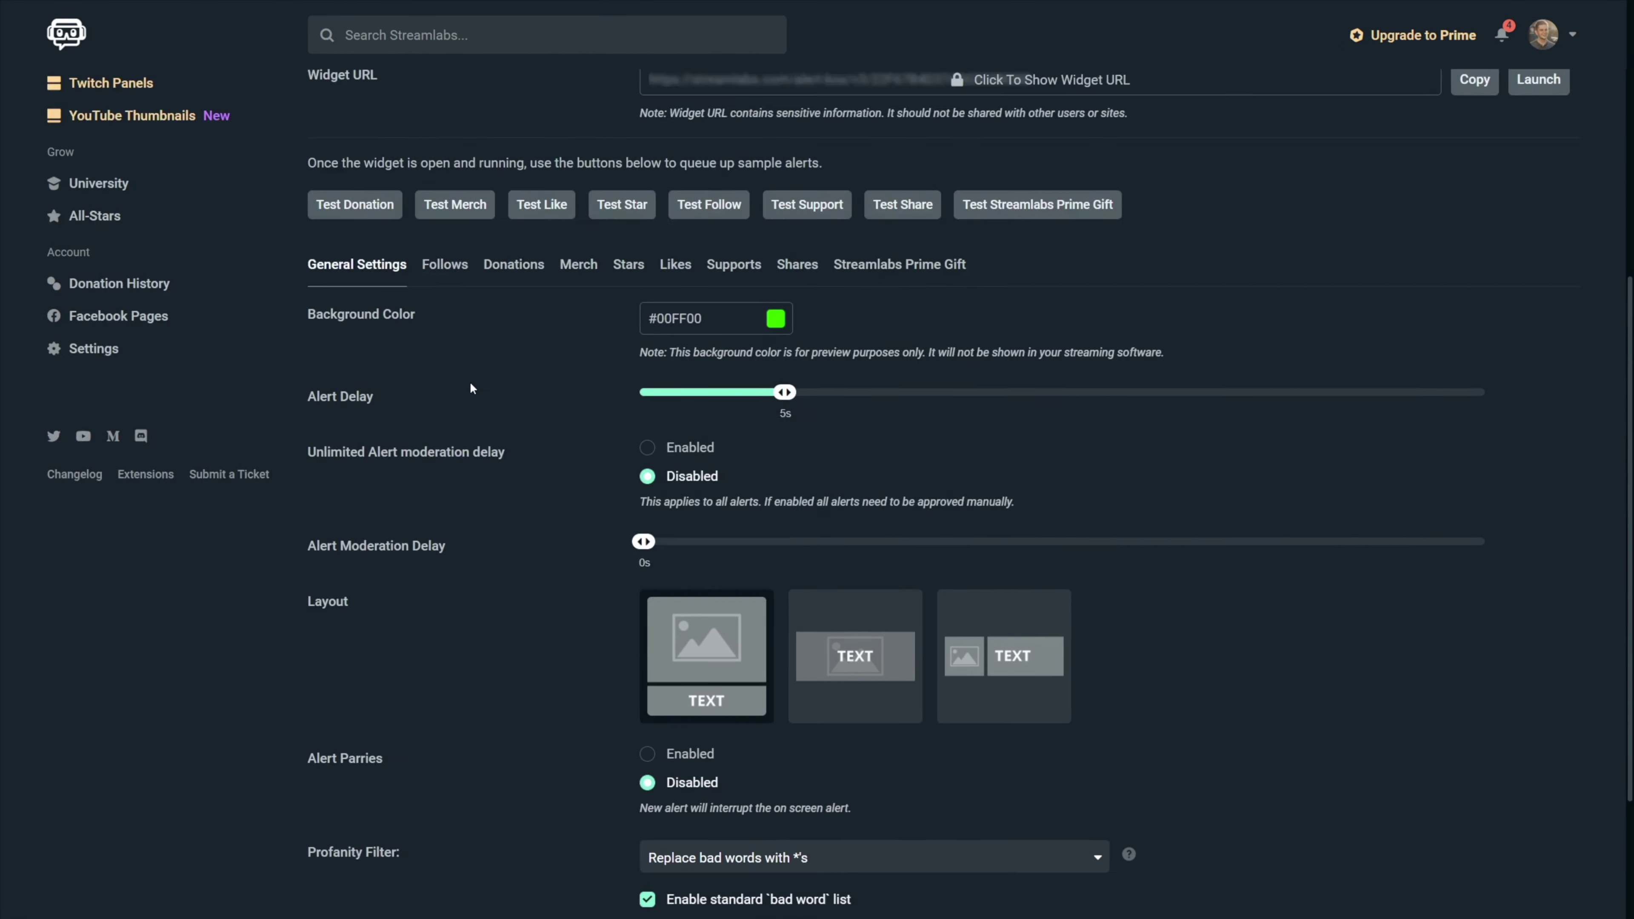
scroll(470, 388, up, 7)
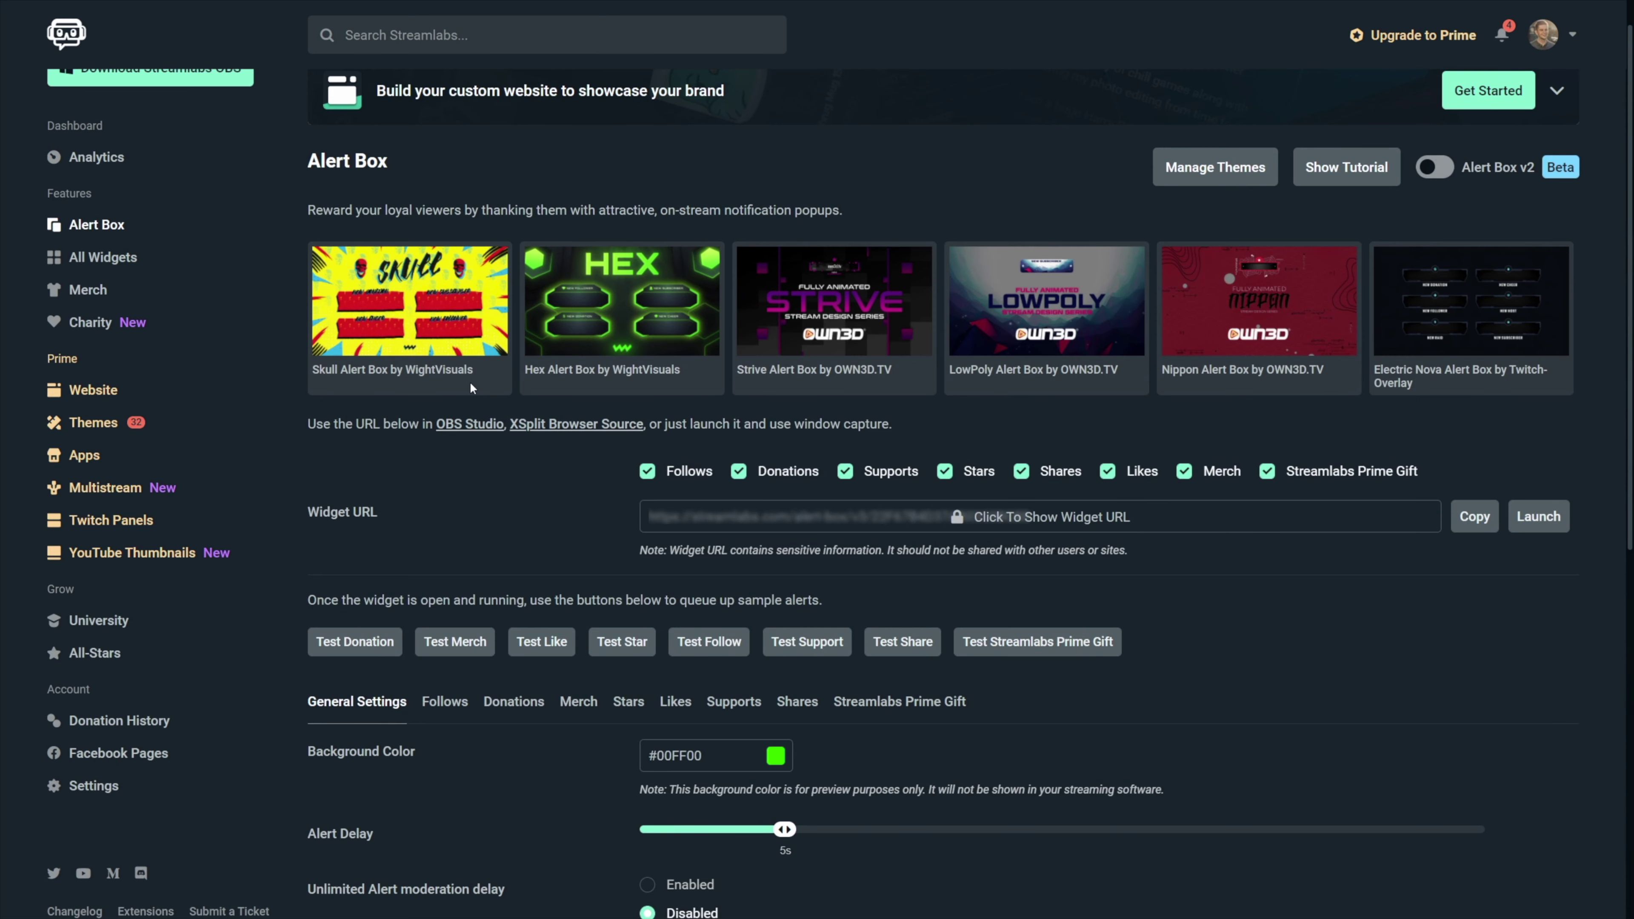
Enable Alert Box v2 and browse the Merch, Prime Gift, Facebook Follow and Stars event settings
click(1433, 171)
scroll(1148, 395, down, 3)
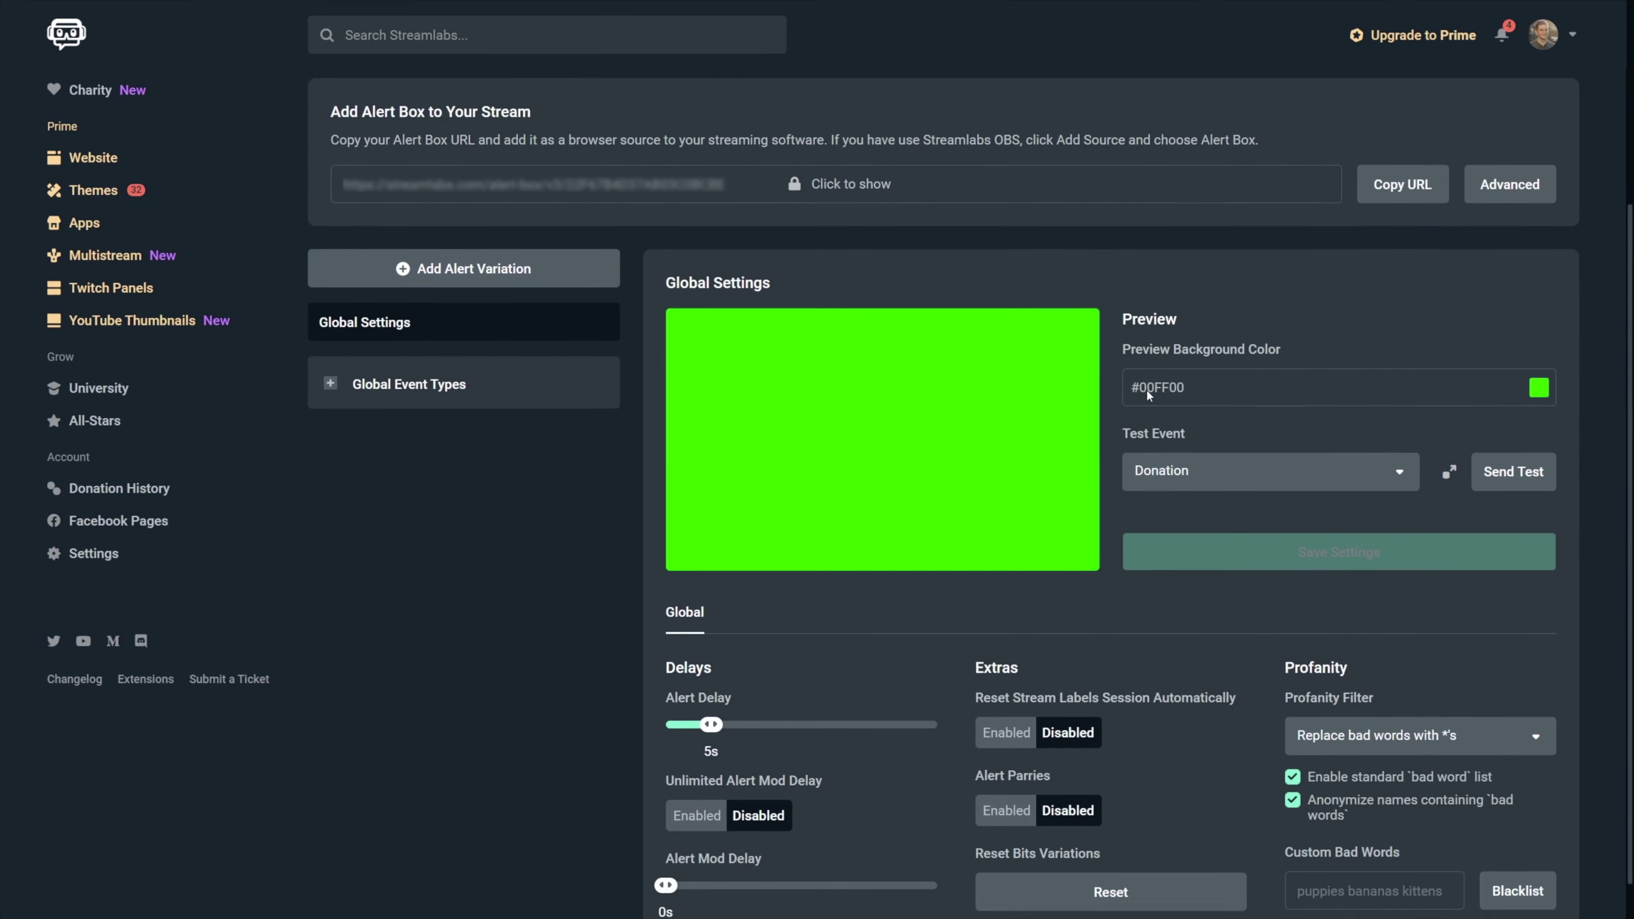
scroll(1148, 396, down, 1)
click(417, 349)
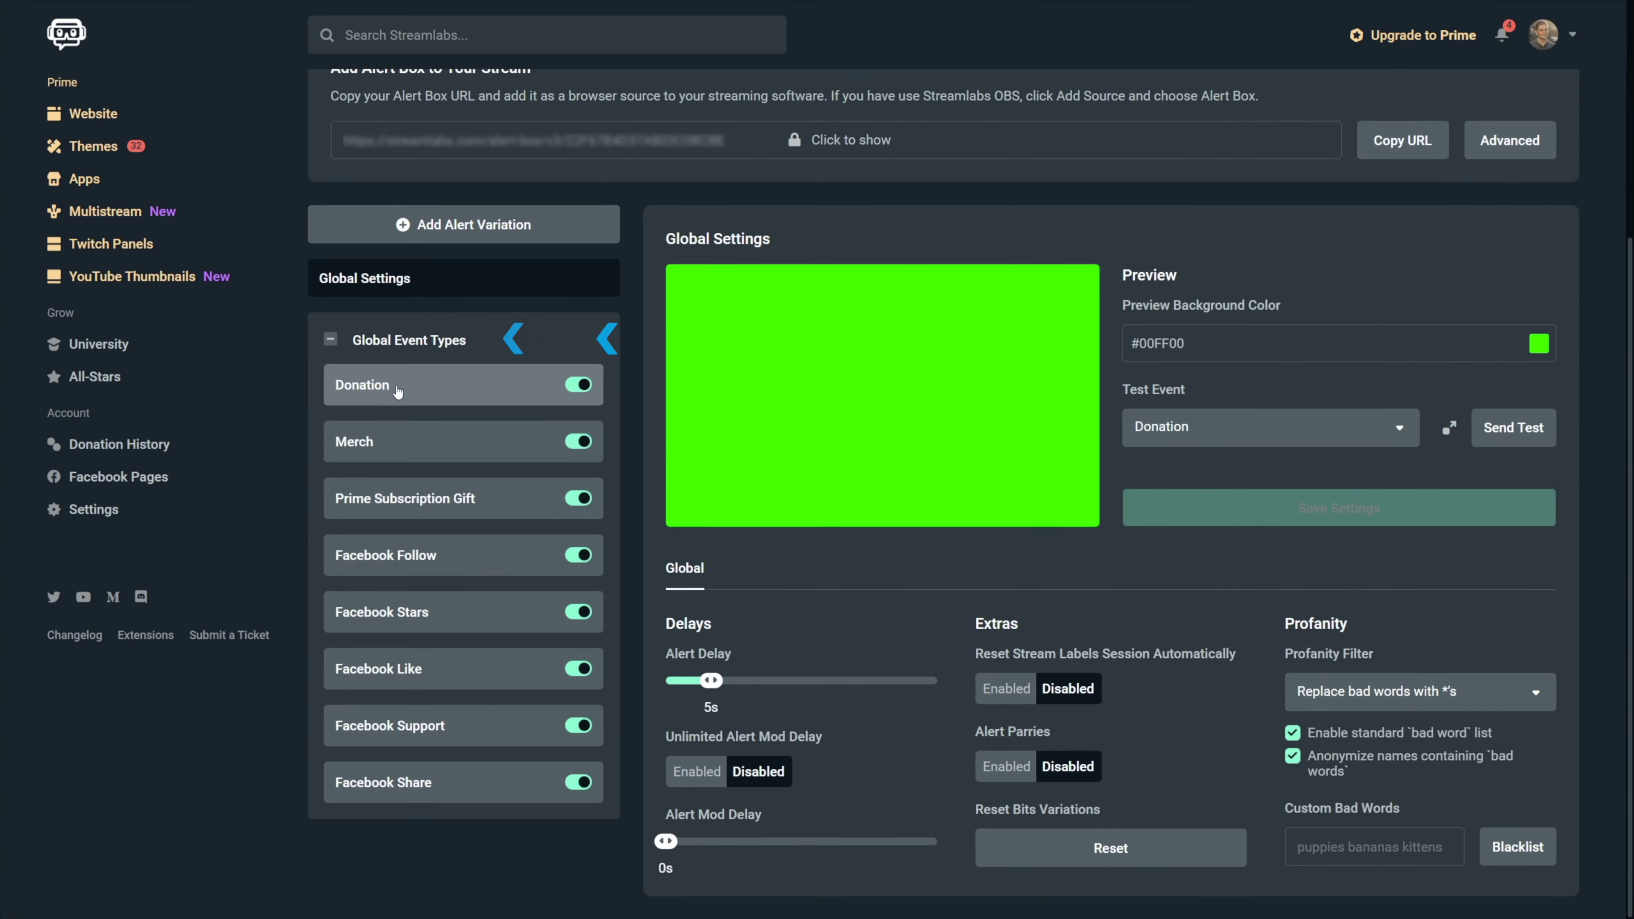
click(399, 442)
click(399, 499)
click(396, 555)
click(396, 615)
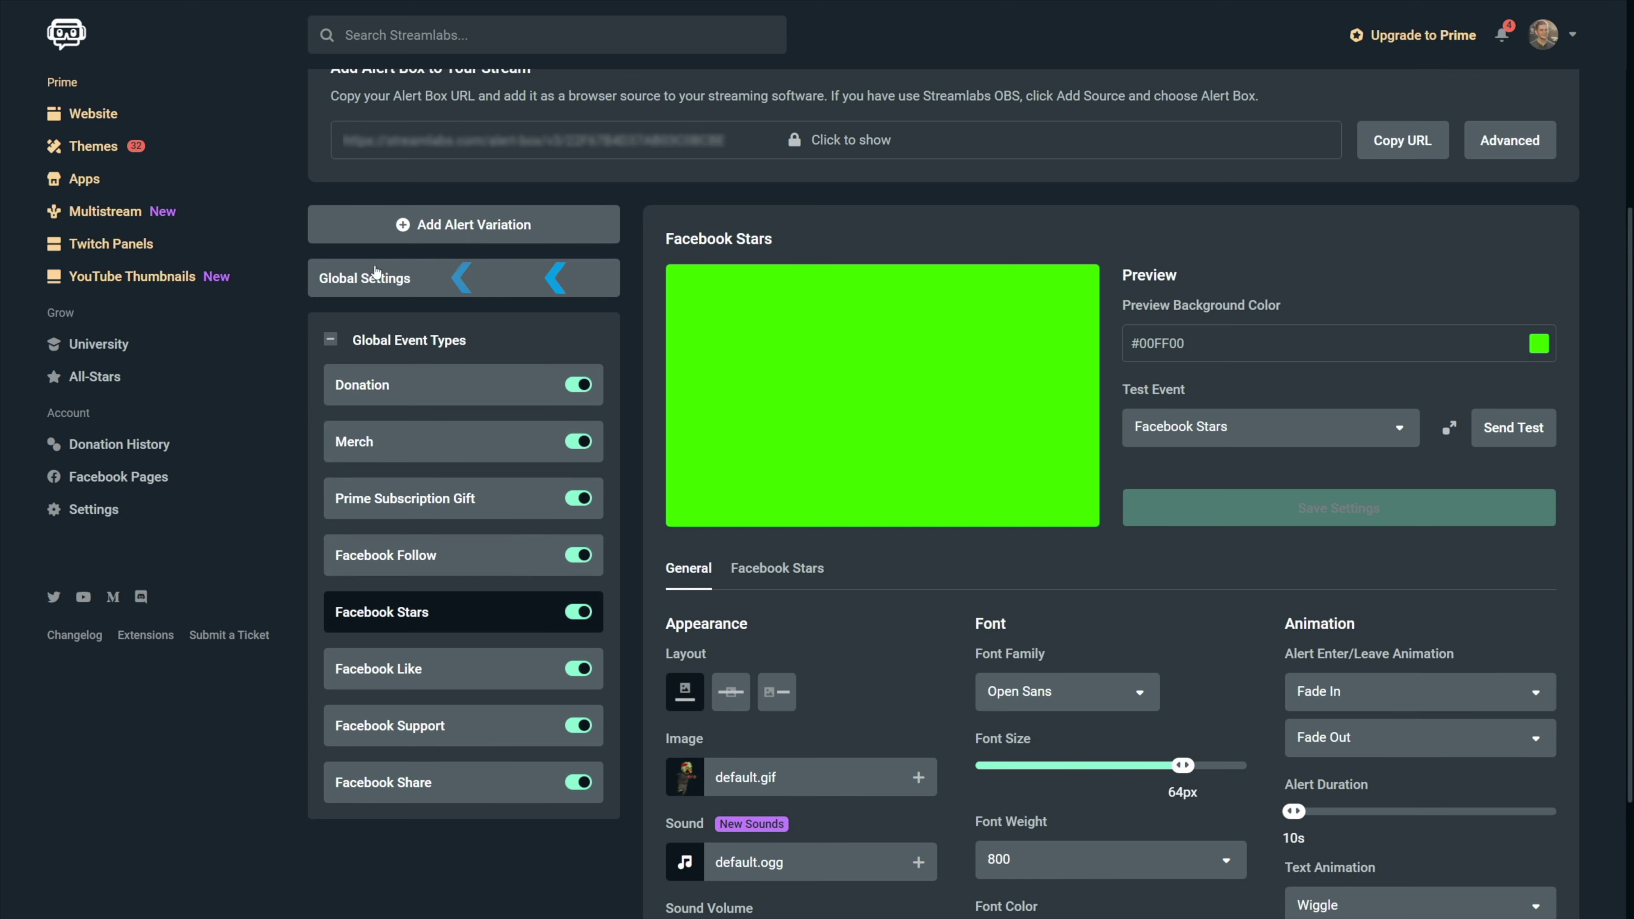
Send a test donation alert from Global Settings to play the $30 preview
click(387, 284)
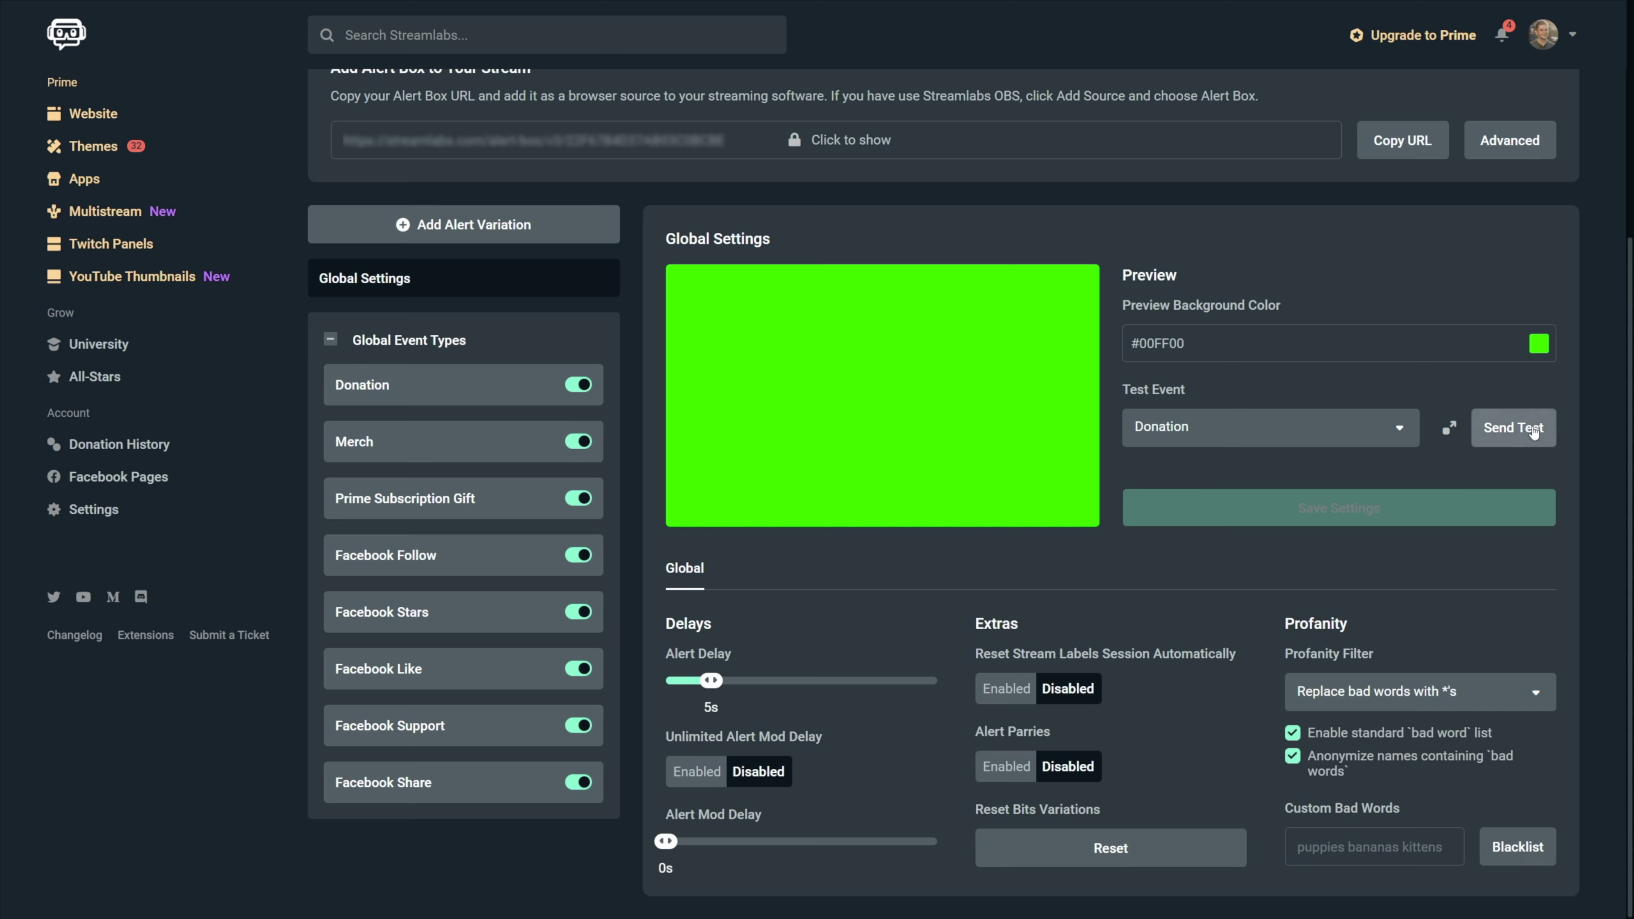
click(1513, 428)
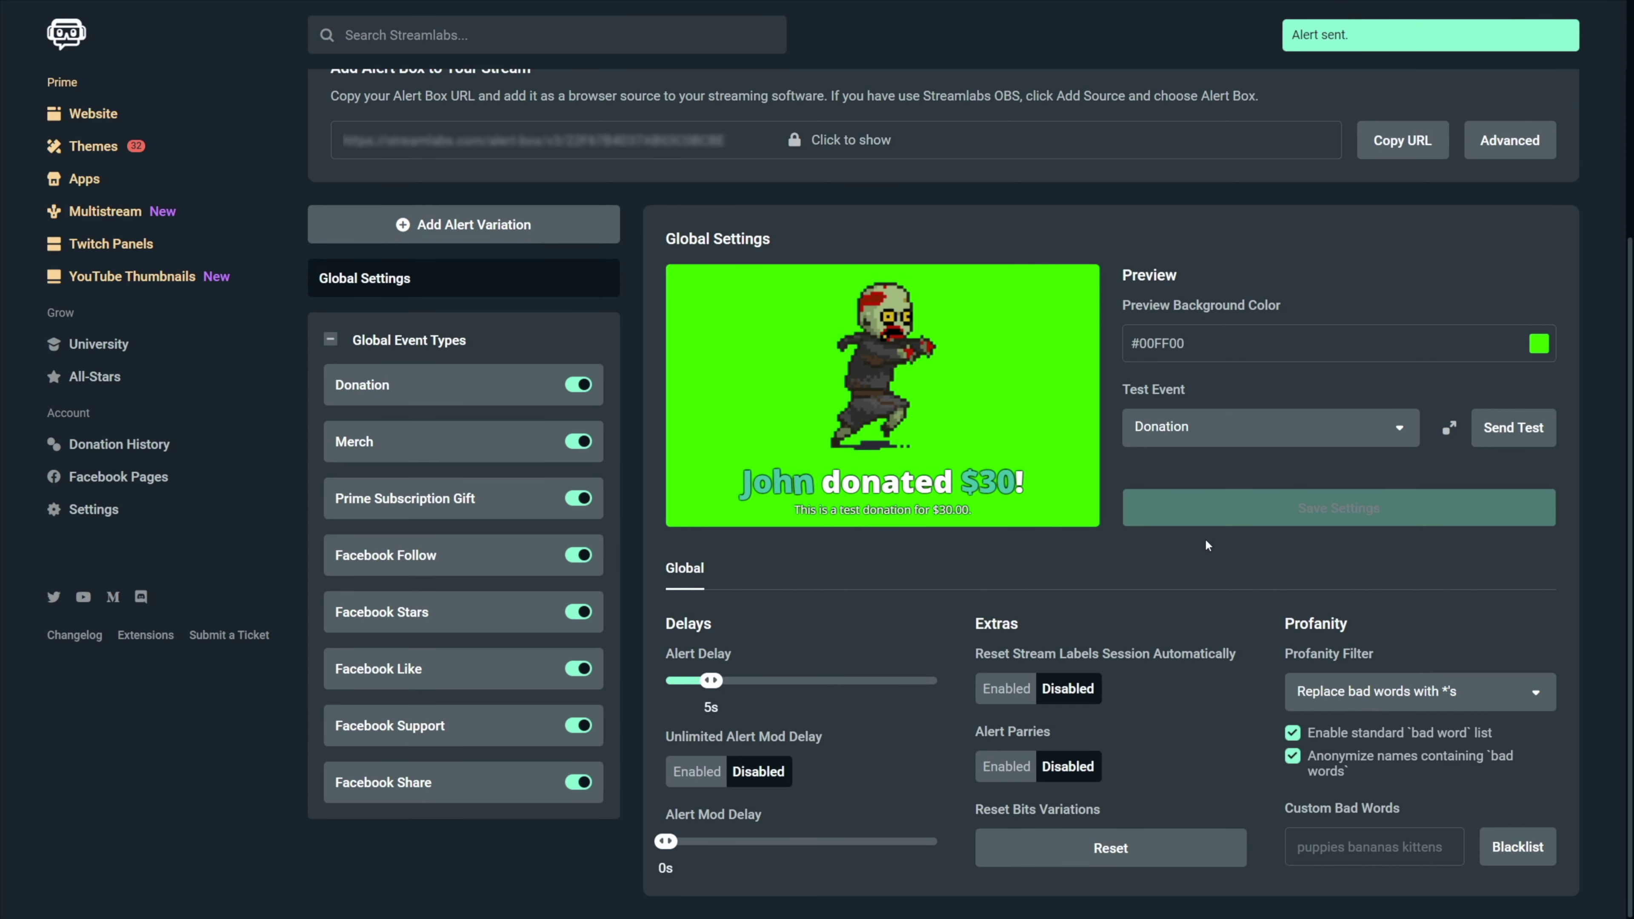
scroll(1106, 639, up, 5)
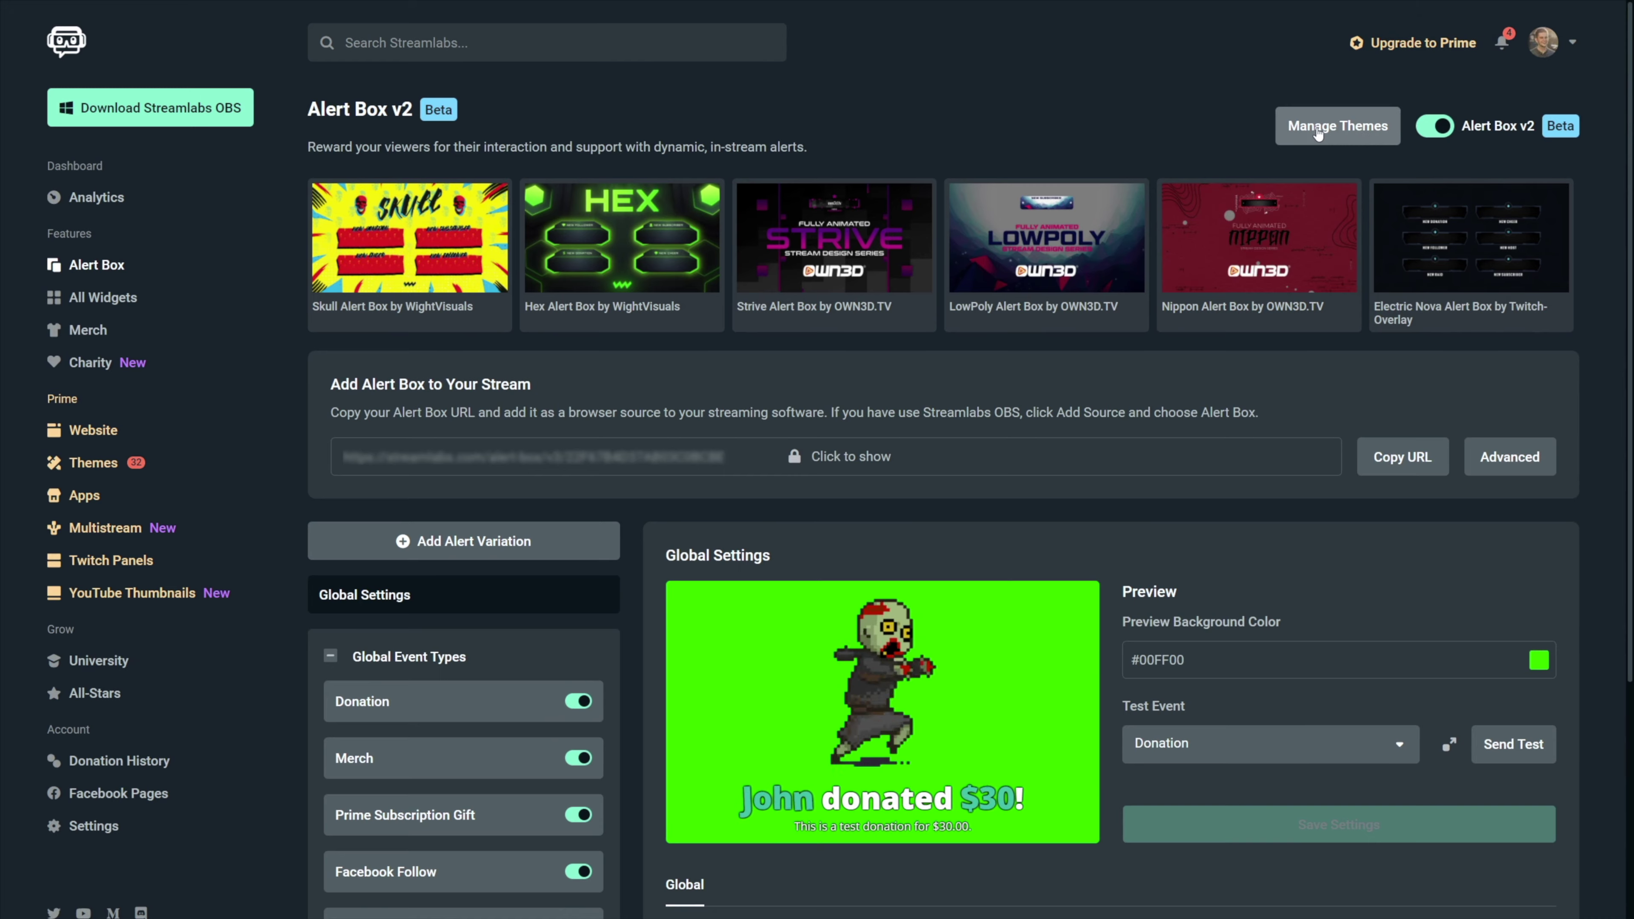
Create the widget theme 'facebook alert tutorial', activate it, and return to Alert Box settings
click(1336, 138)
click(856, 319)
text(facebook alert tutorial)
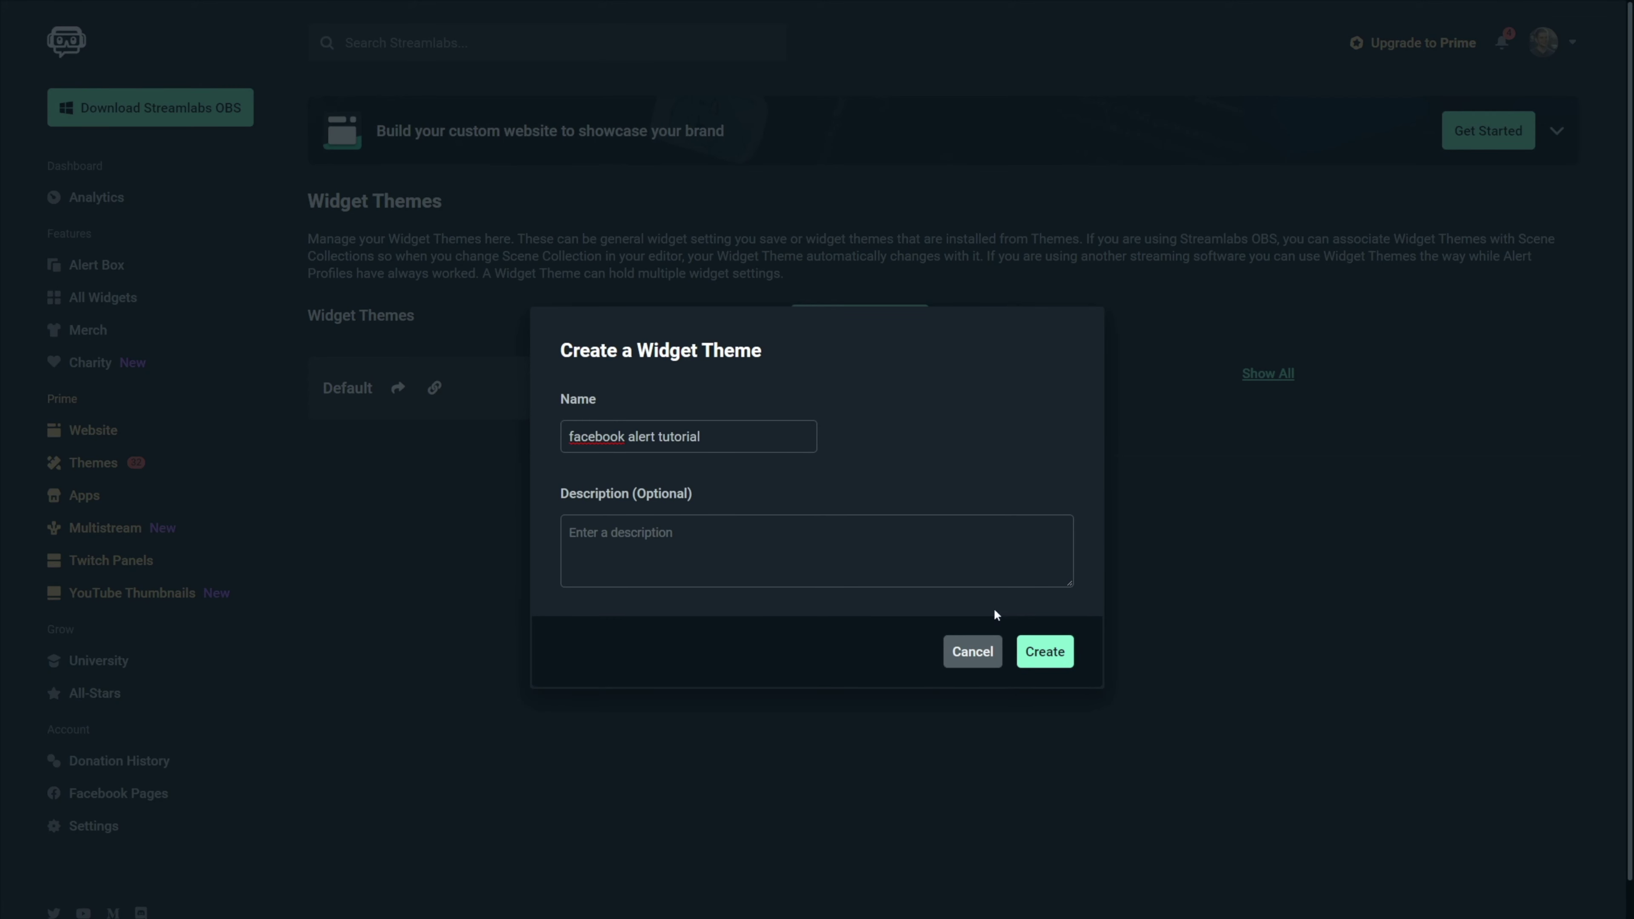
click(1061, 651)
click(883, 473)
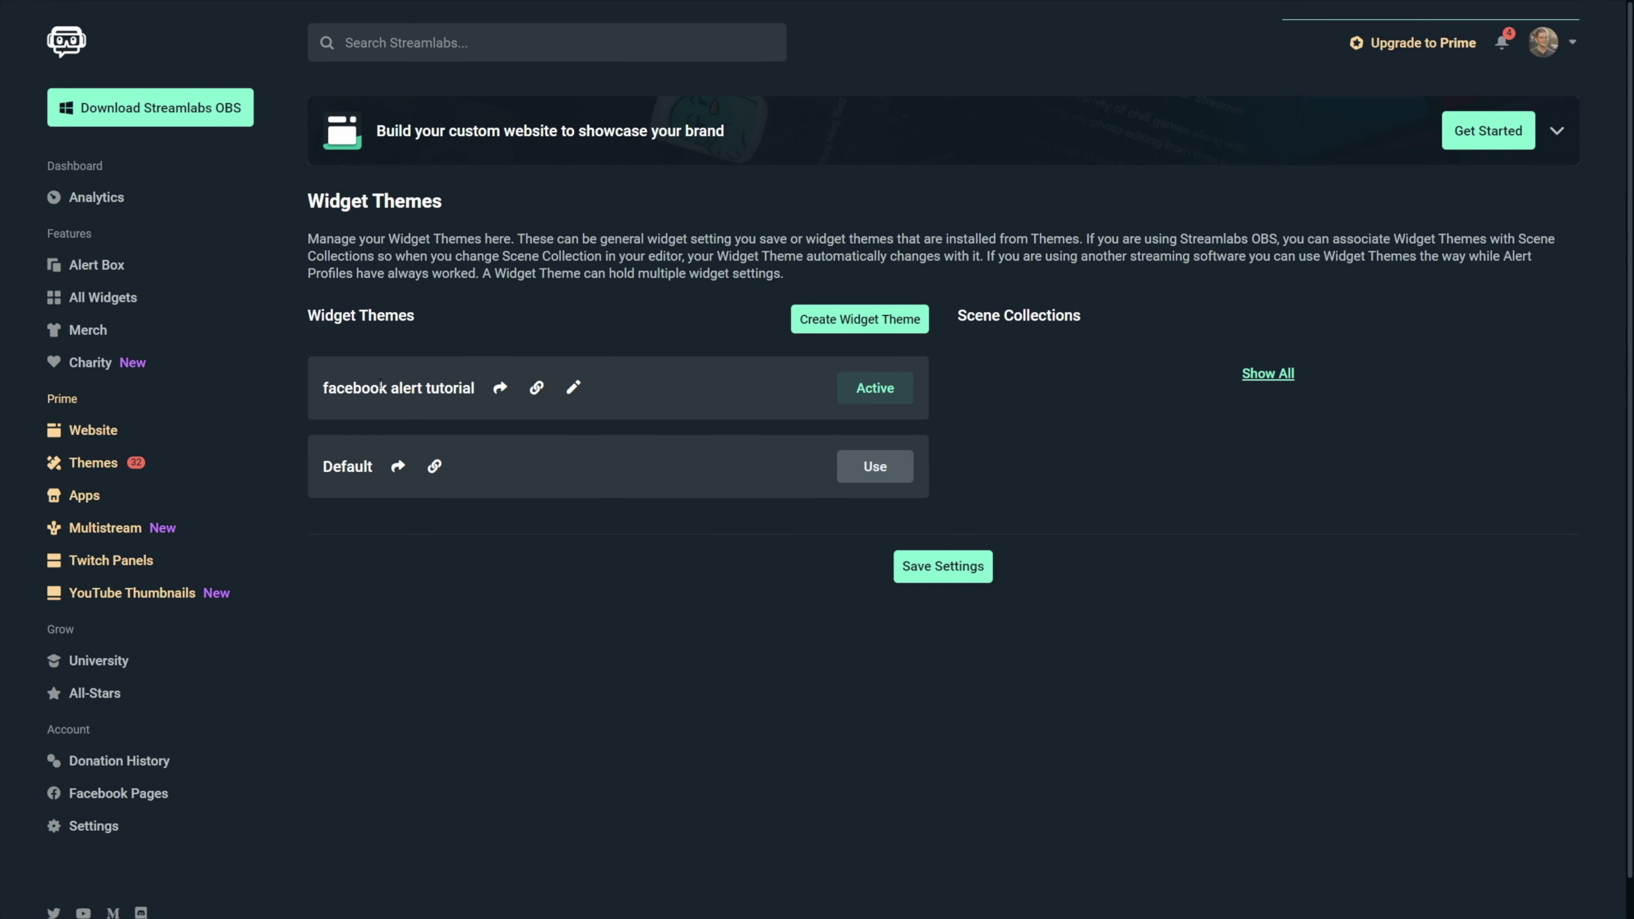
click(93, 266)
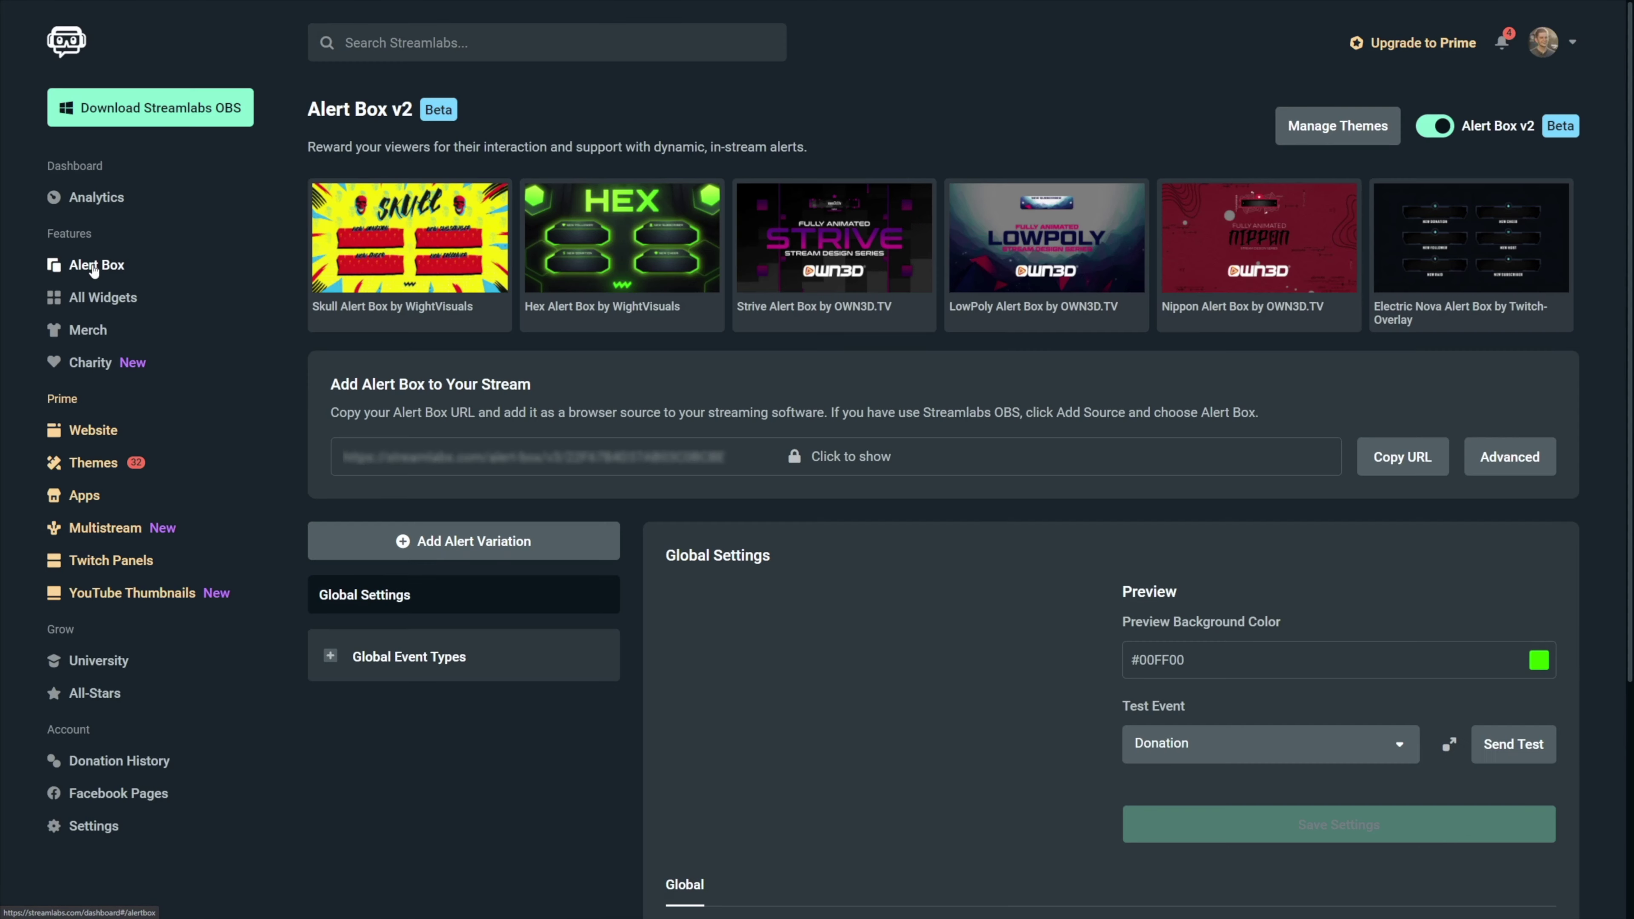
scroll(813, 563, down, 5)
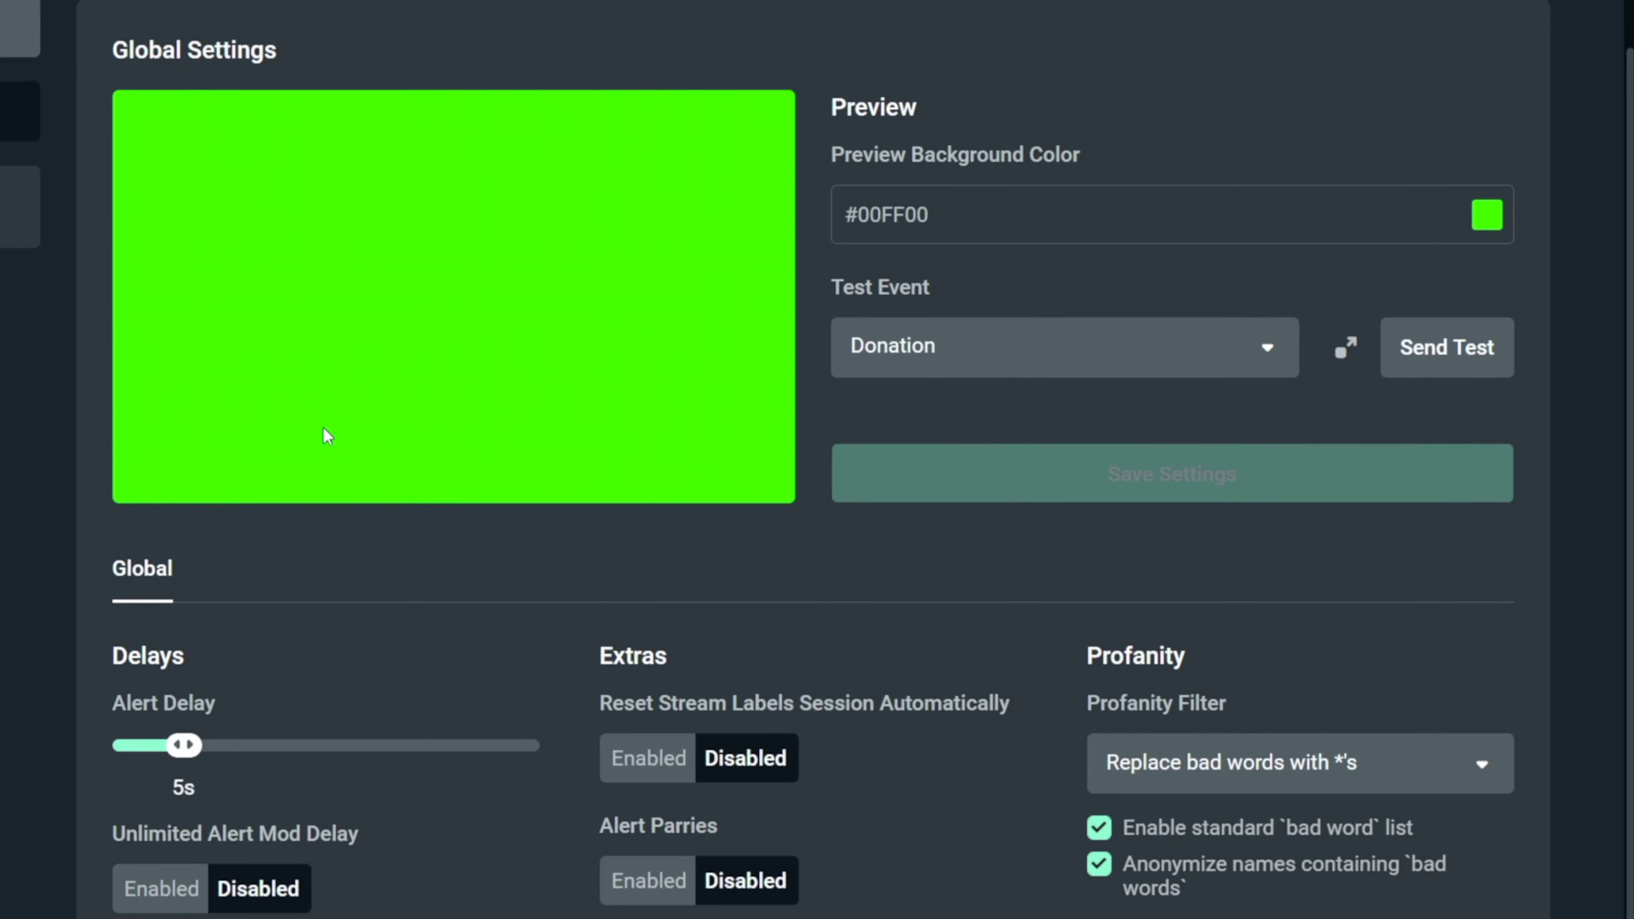
Choose Donation as the test event and play a test alert in the preview
click(1221, 372)
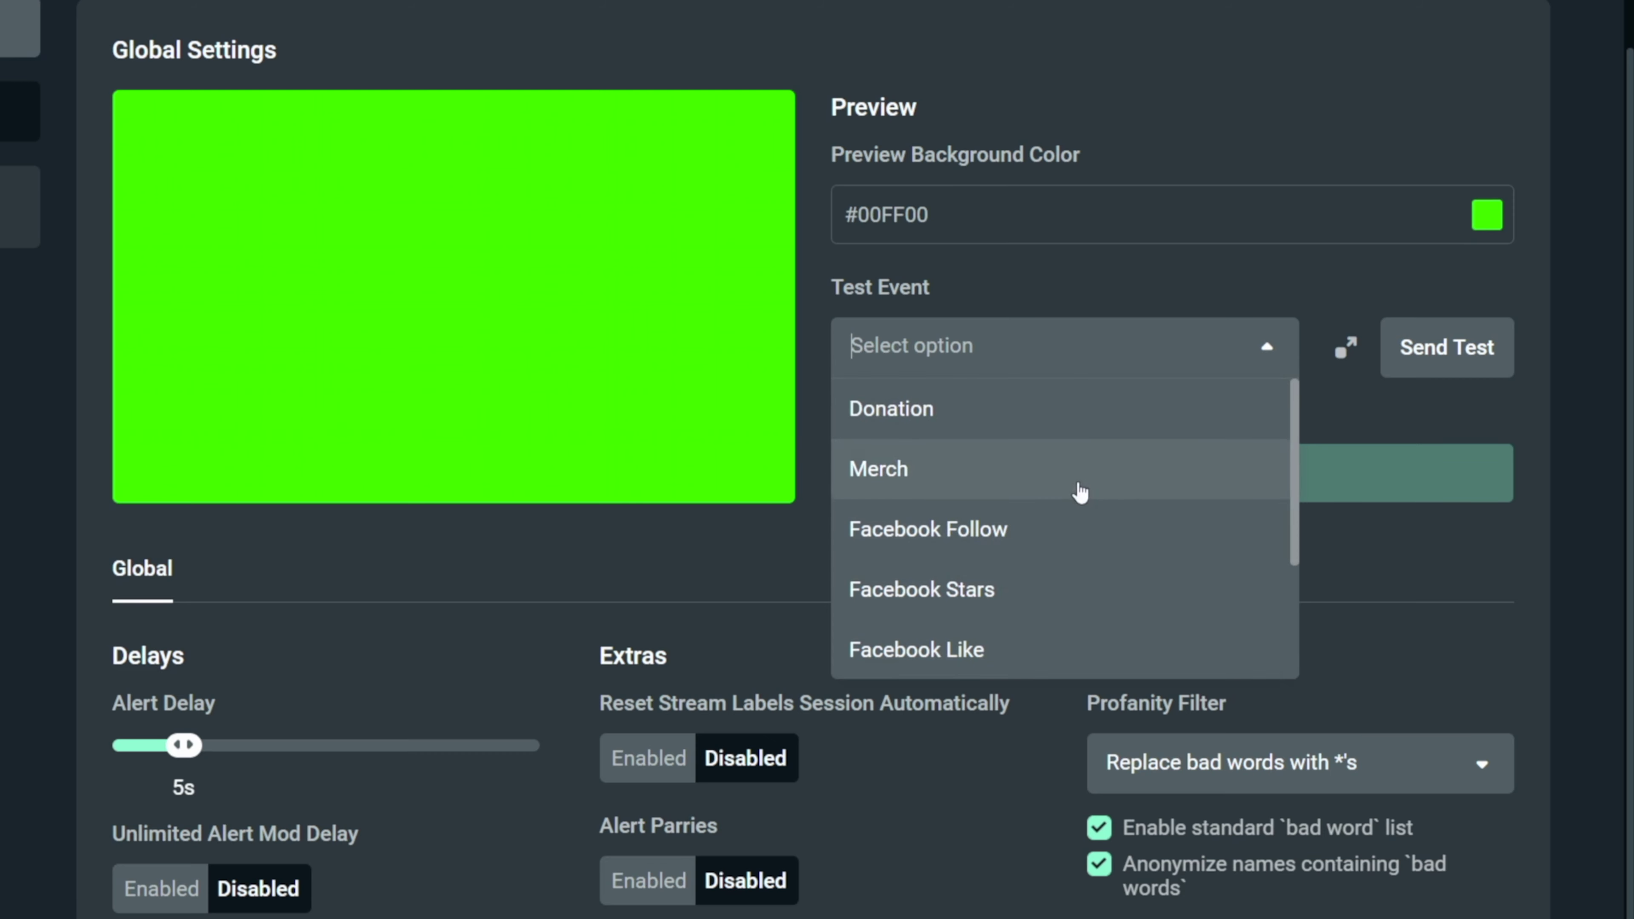
click(1460, 581)
click(1448, 351)
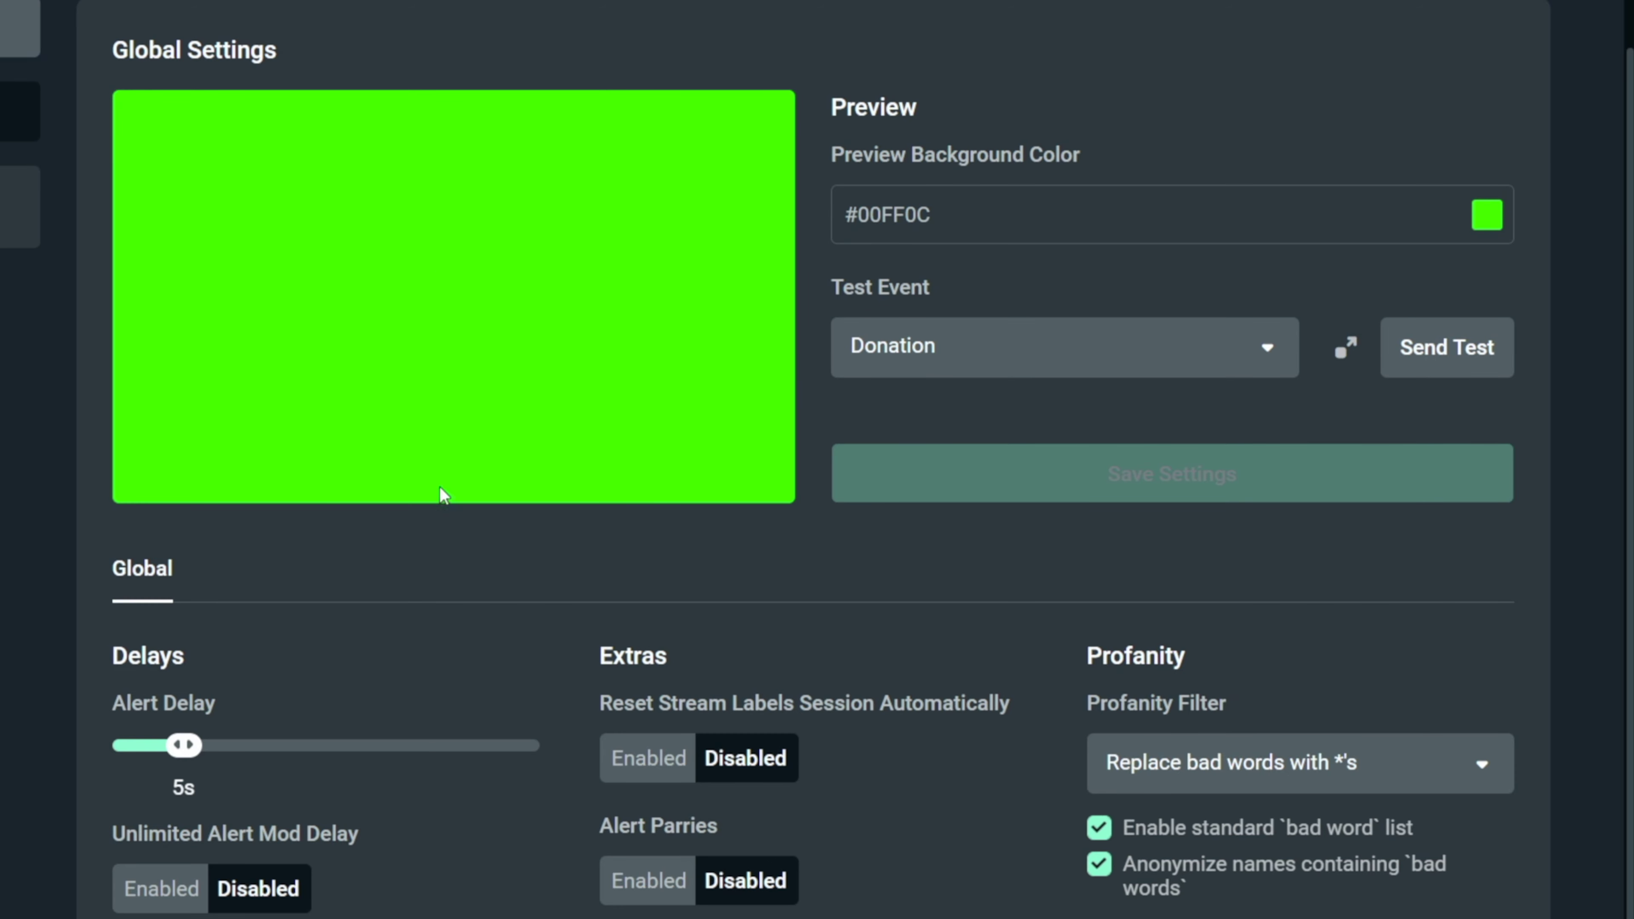
Save a gold #D6A24B preview background and raise the Alert Mod Delay to 61s
click(1487, 217)
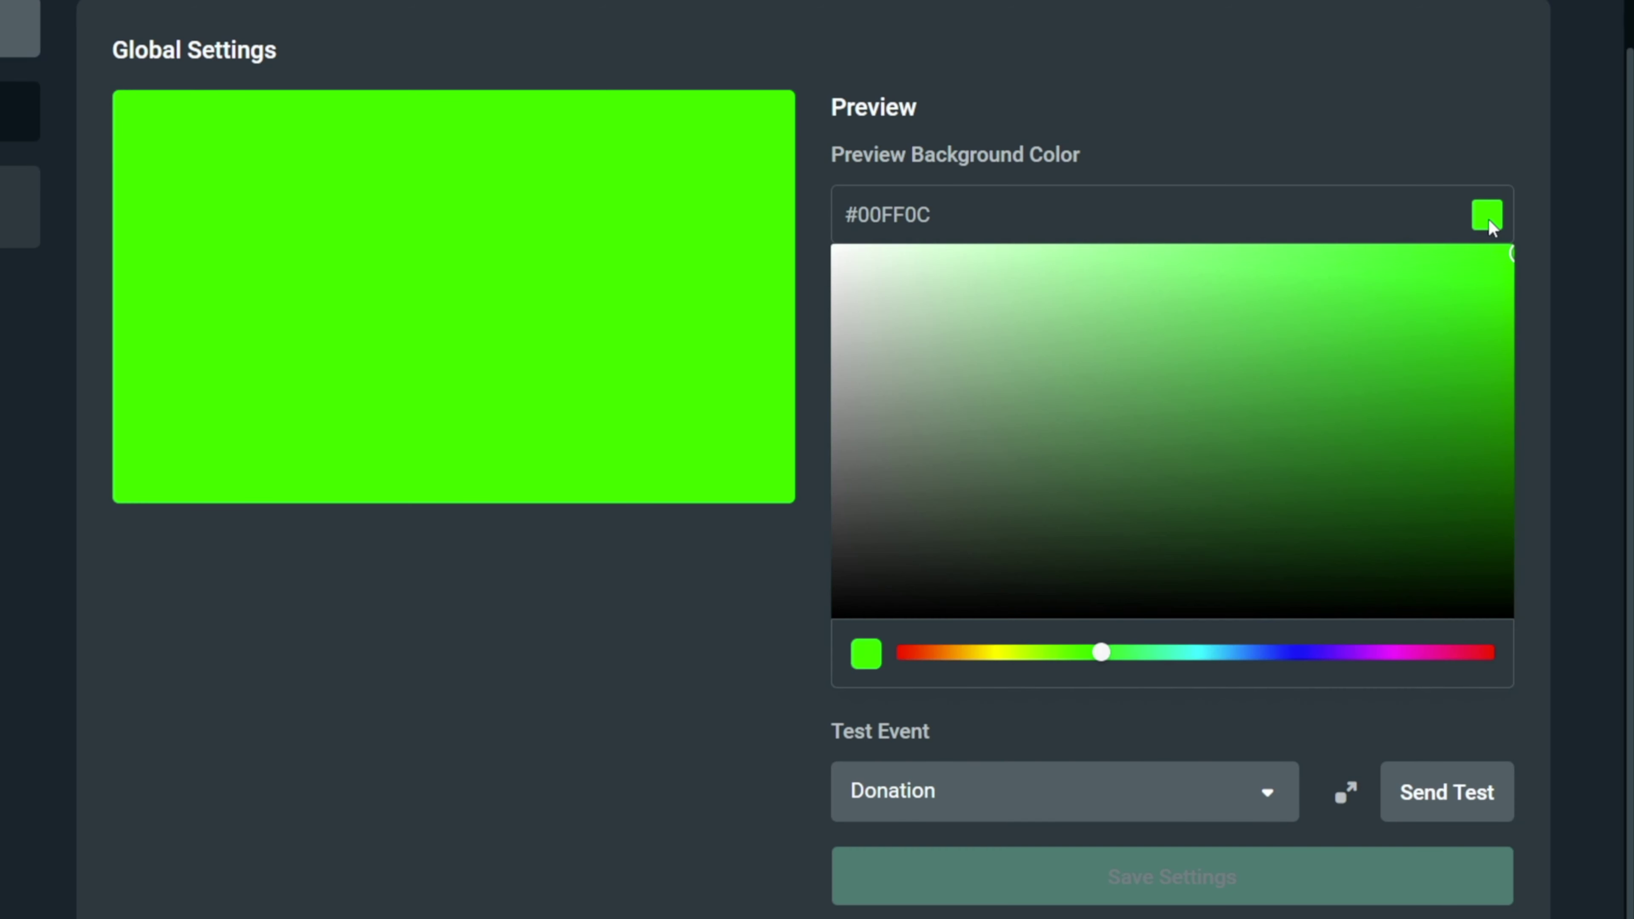
click(969, 653)
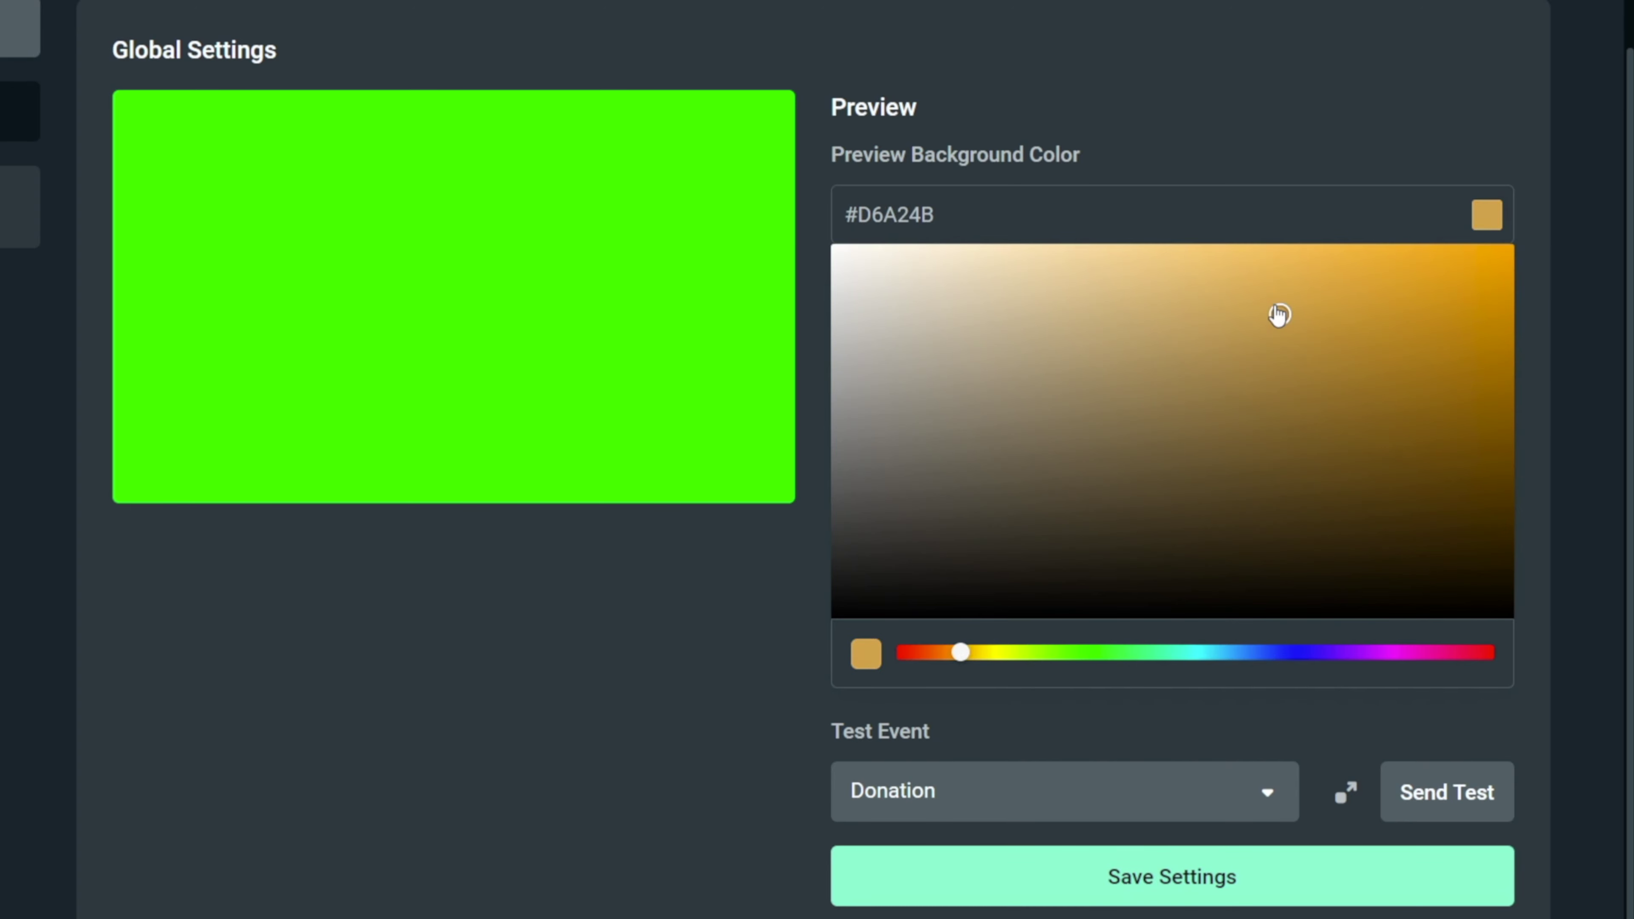
click(1270, 864)
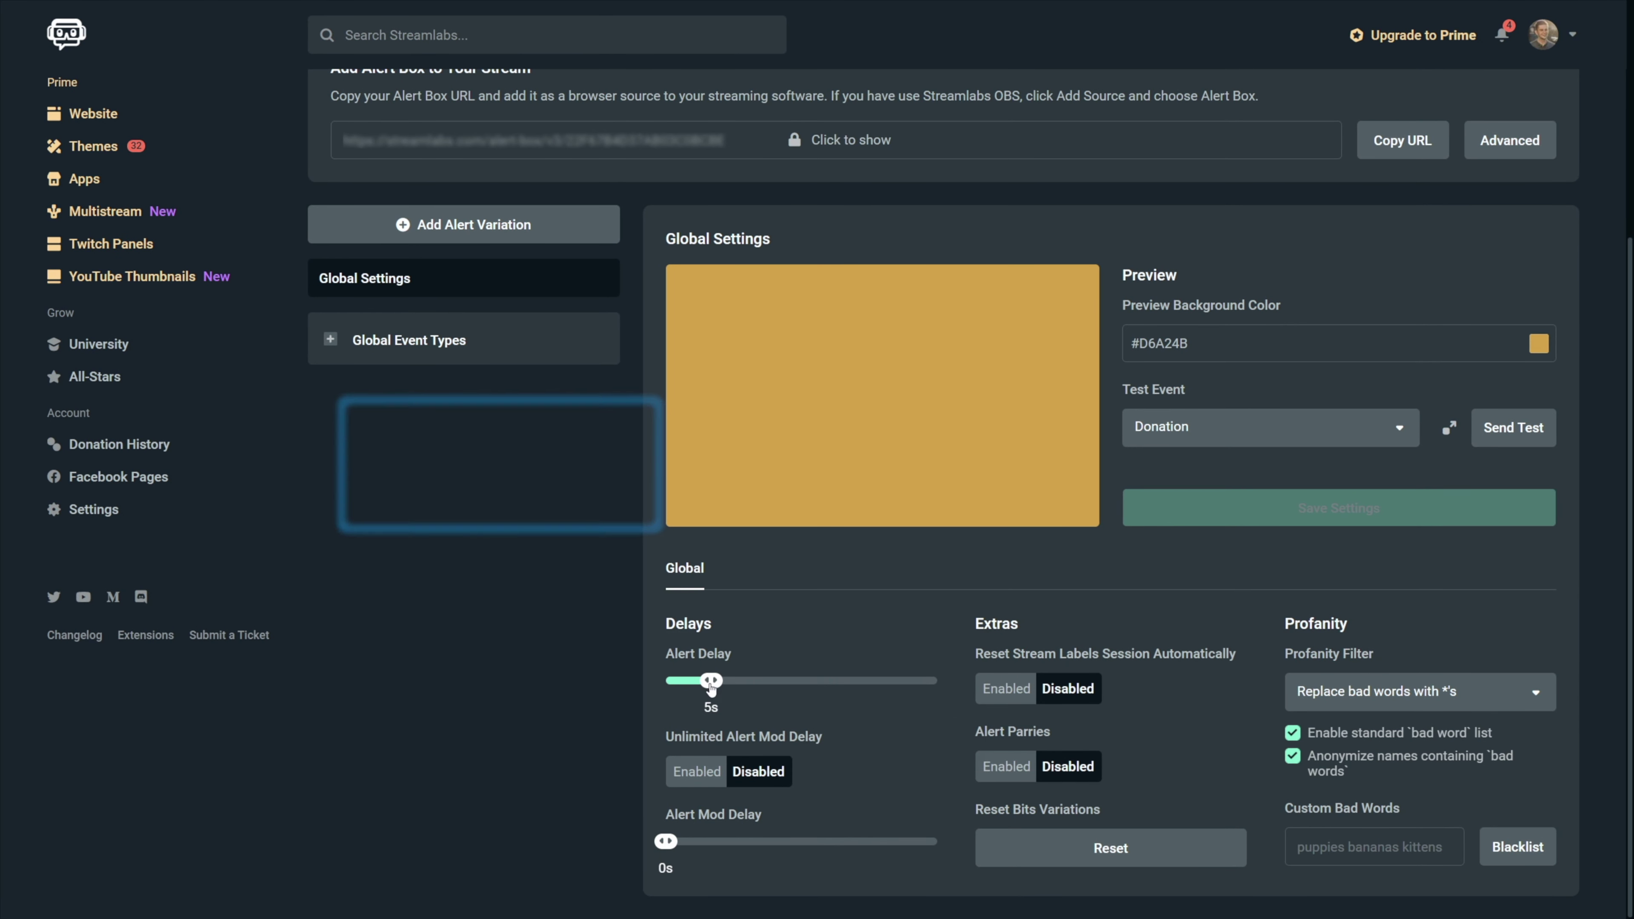
drag(710, 682, 789, 682)
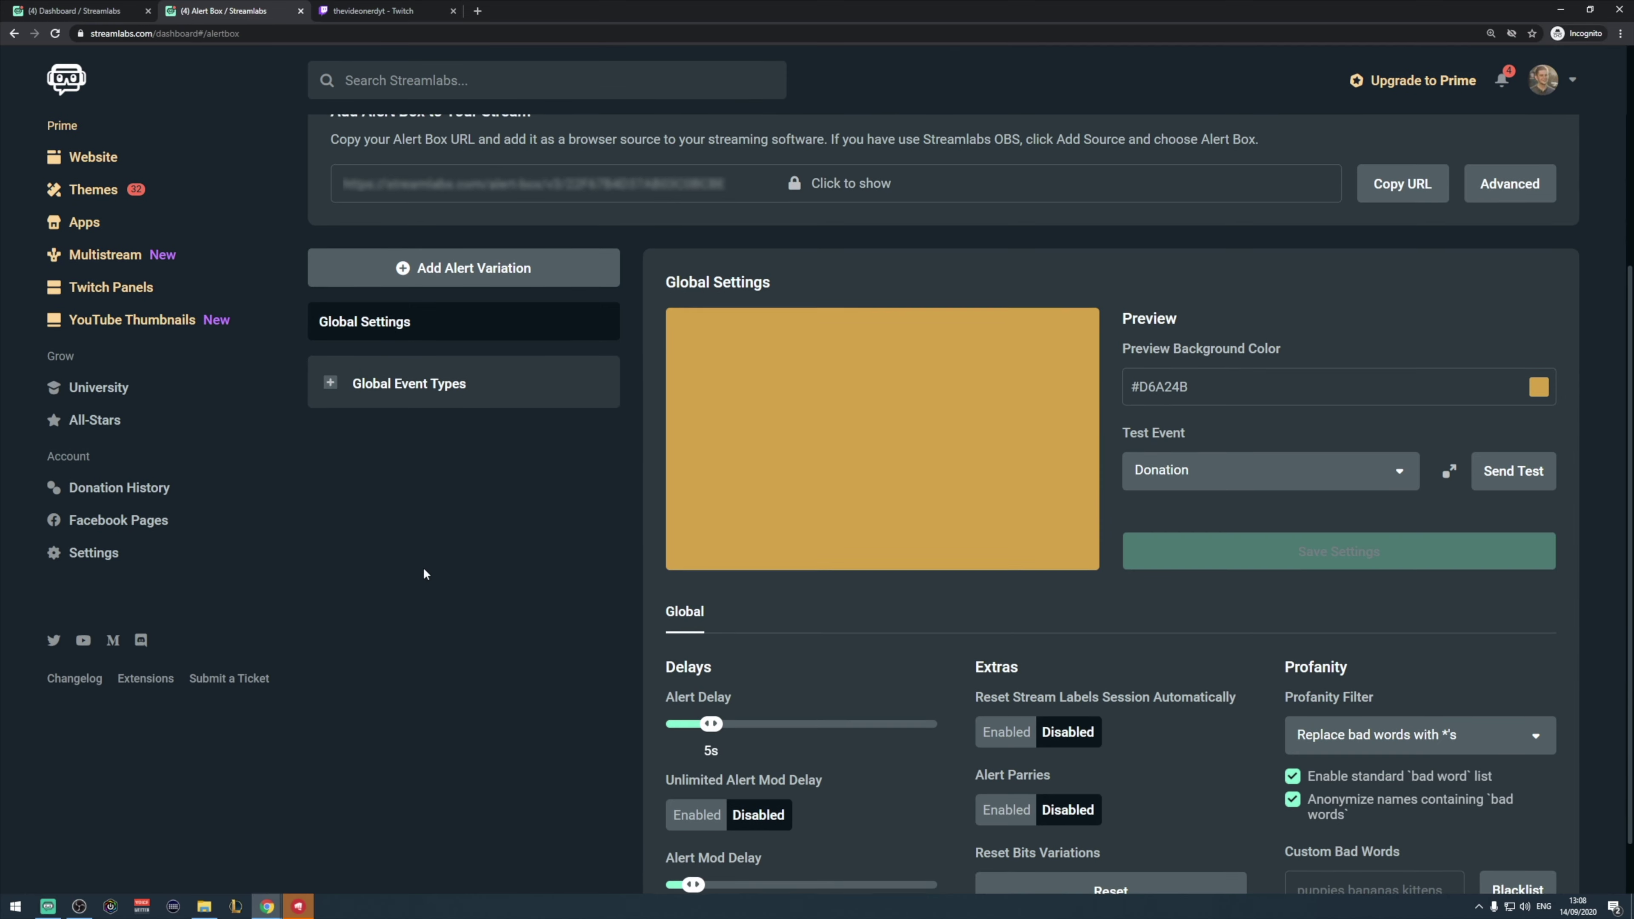
Accept the first pending follow alert in the Analytics recent events
scroll(935, 853, up, 5)
click(97, 196)
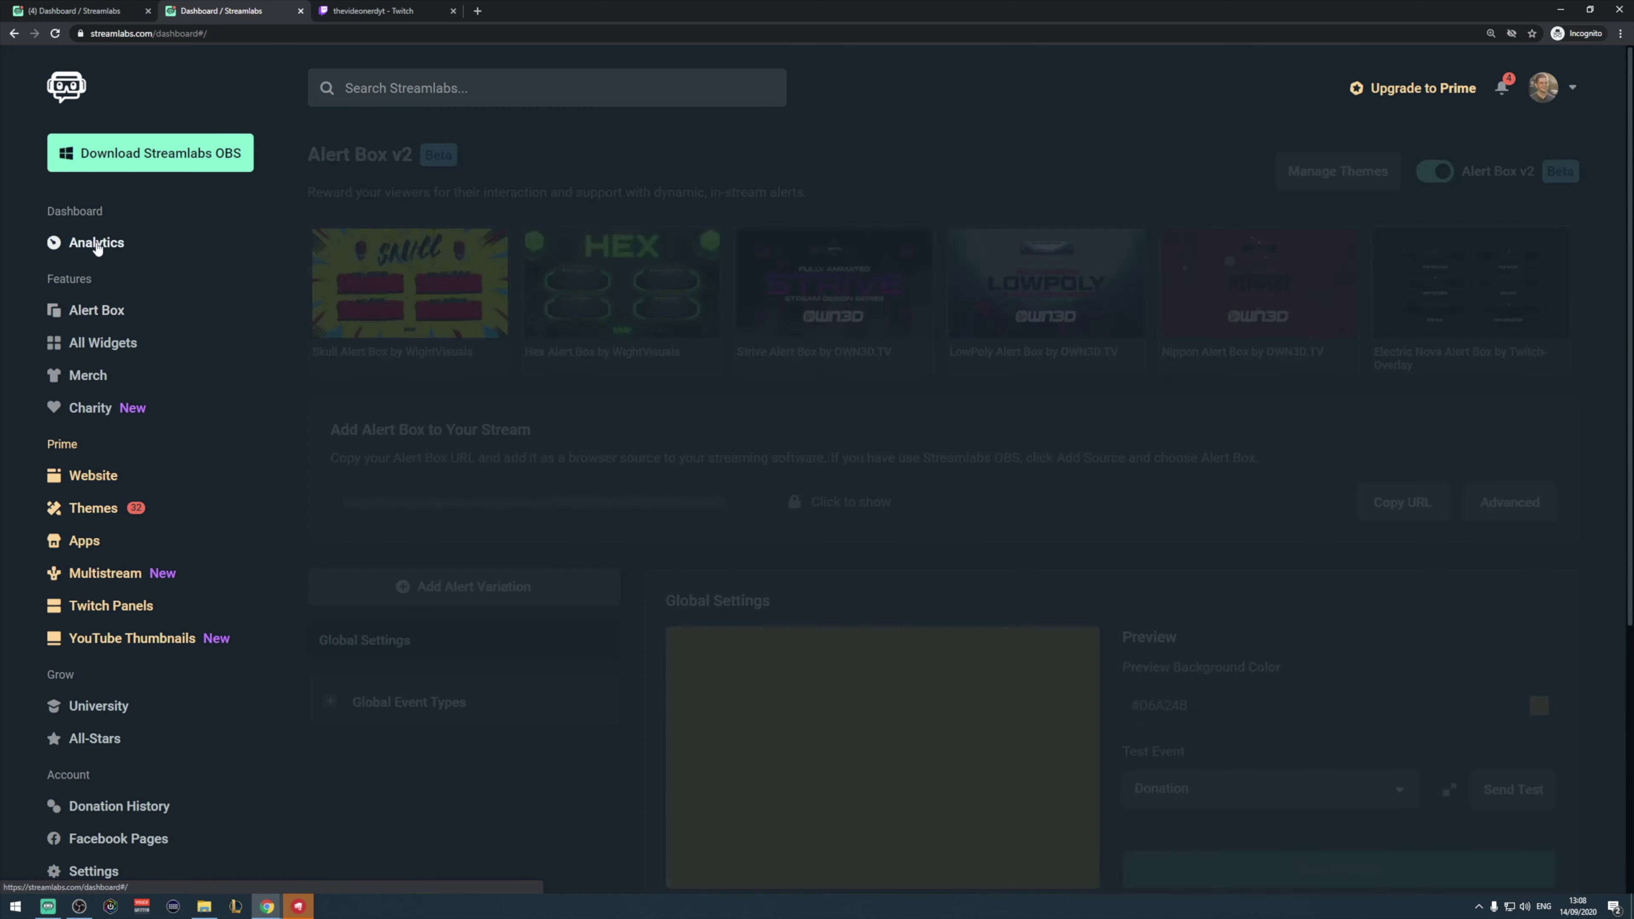
scroll(1359, 290, down, 10)
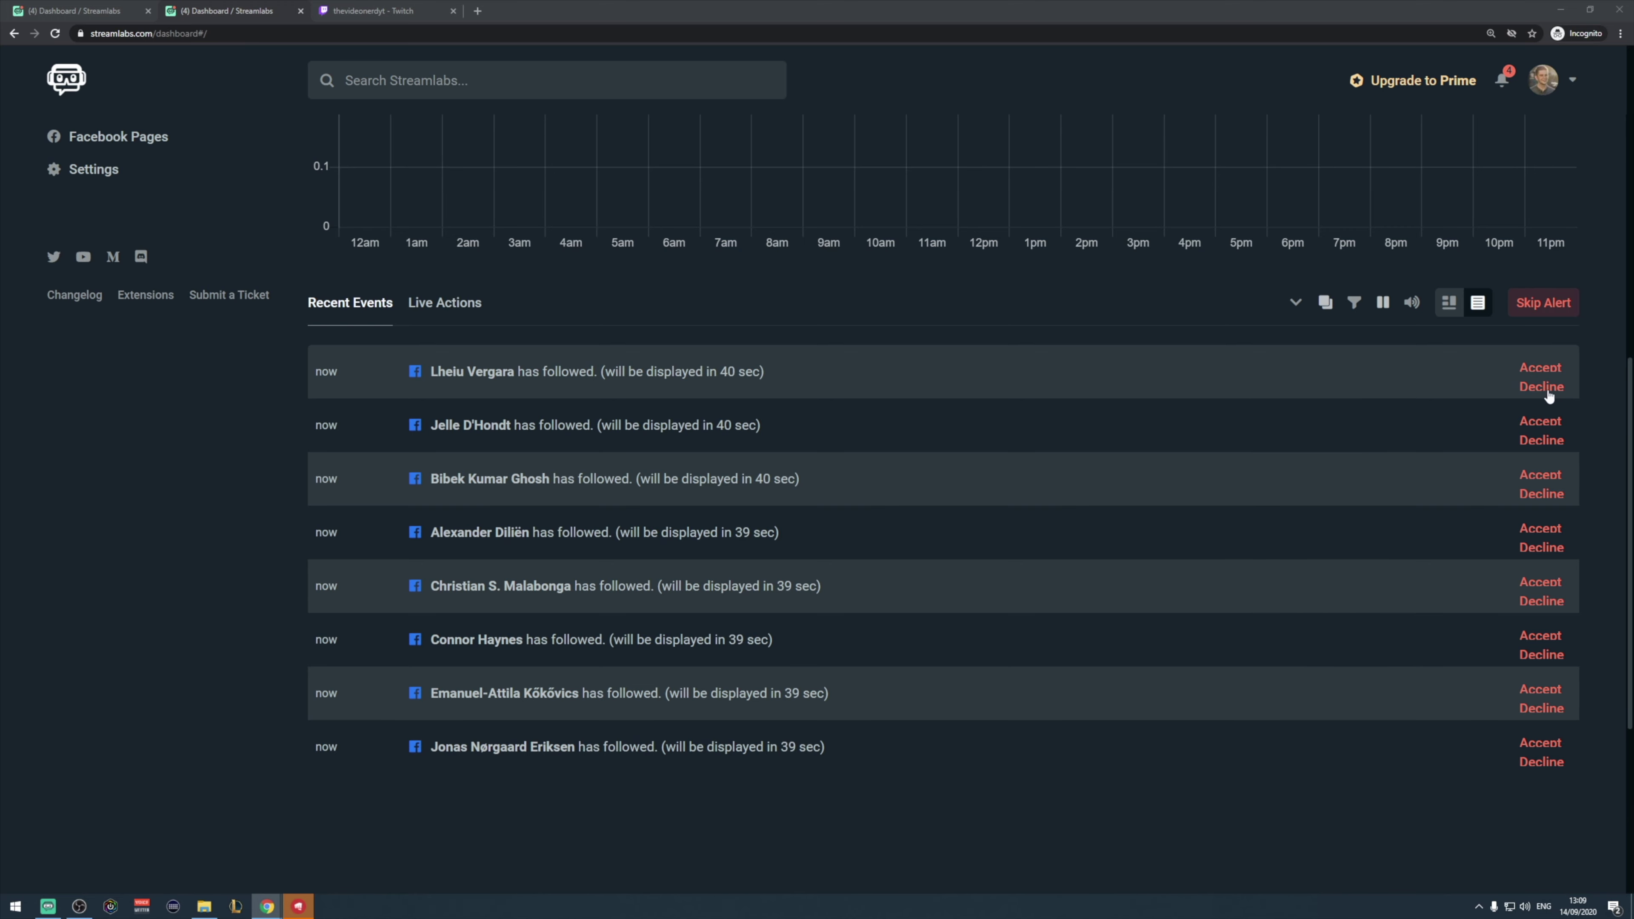
click(1544, 369)
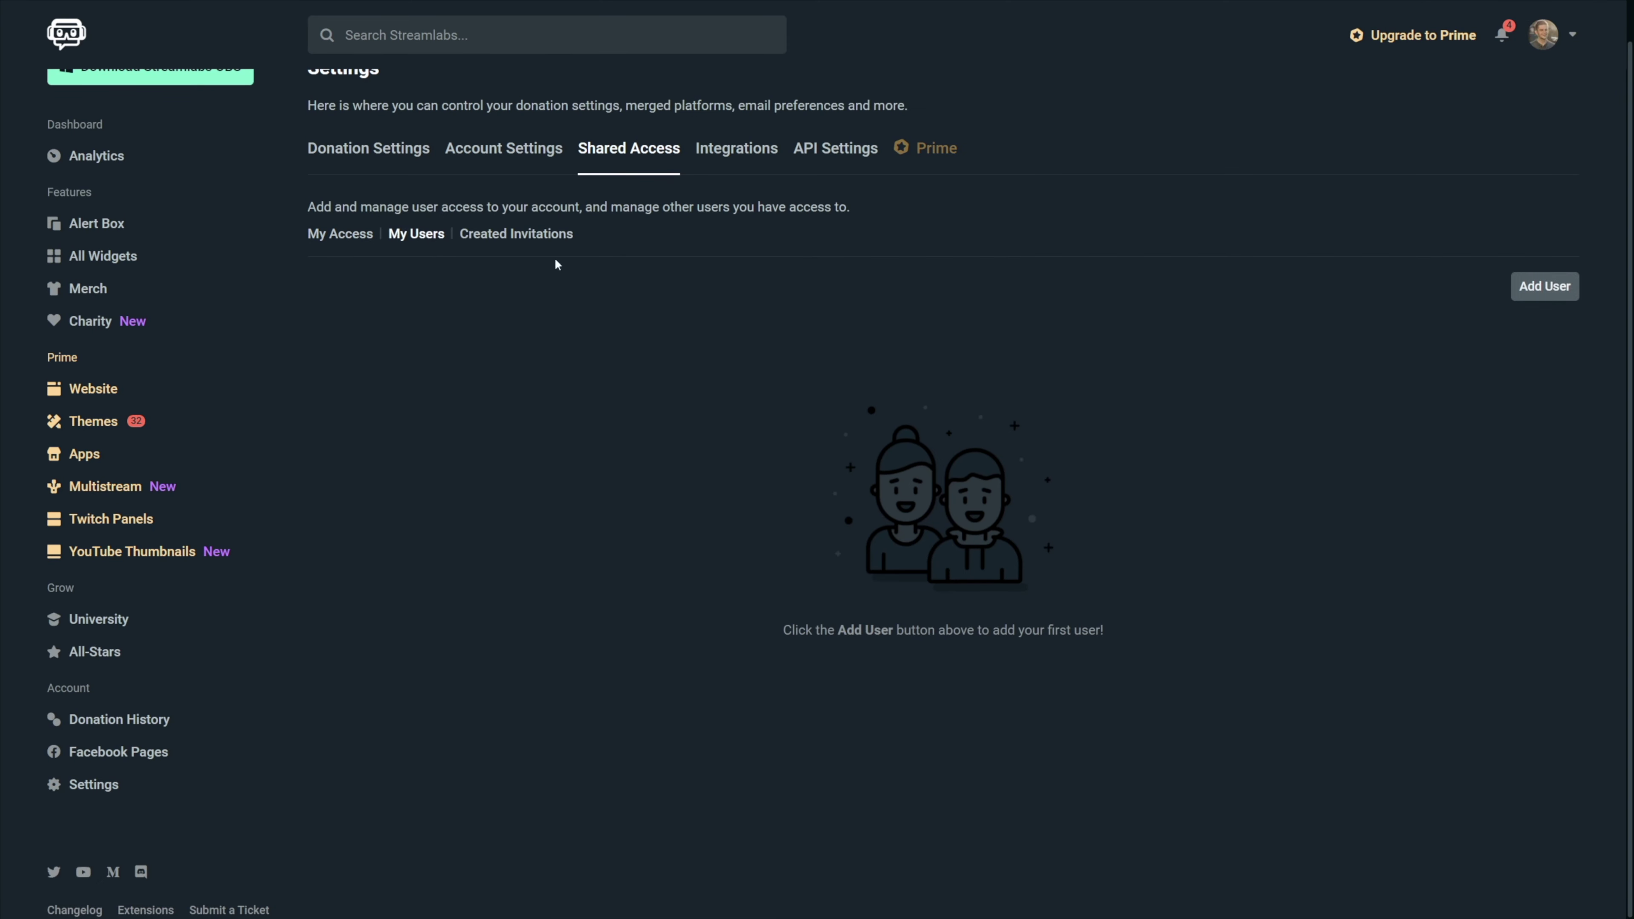
Add a shared-access user with the Moderator role
click(1544, 287)
click(719, 442)
click(585, 471)
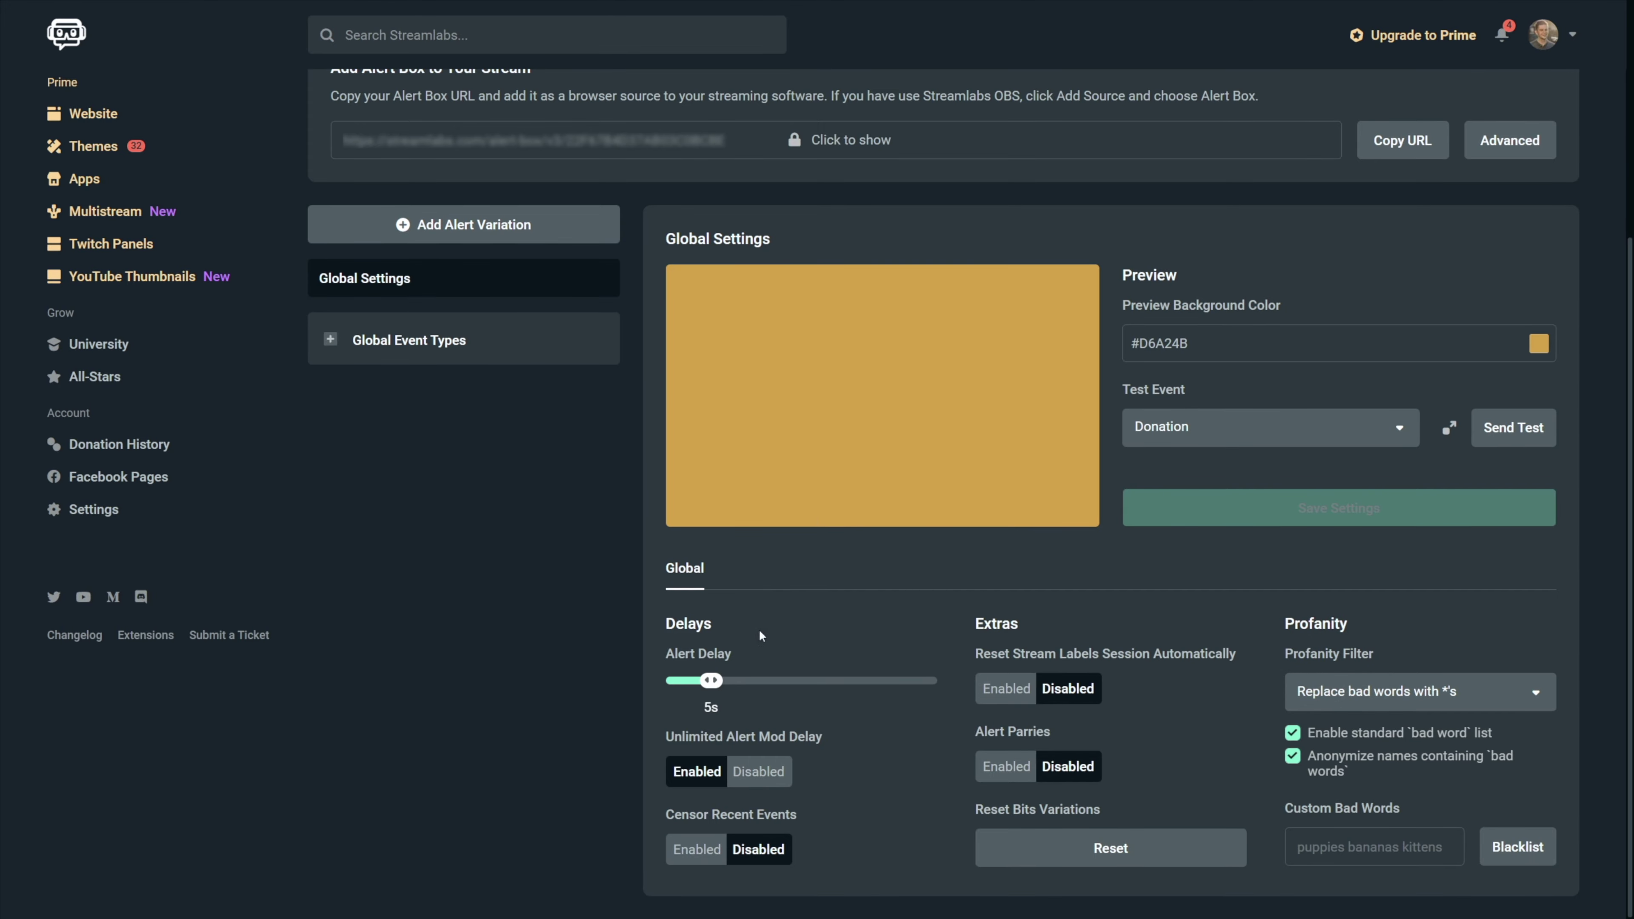
key(alt+Tab)
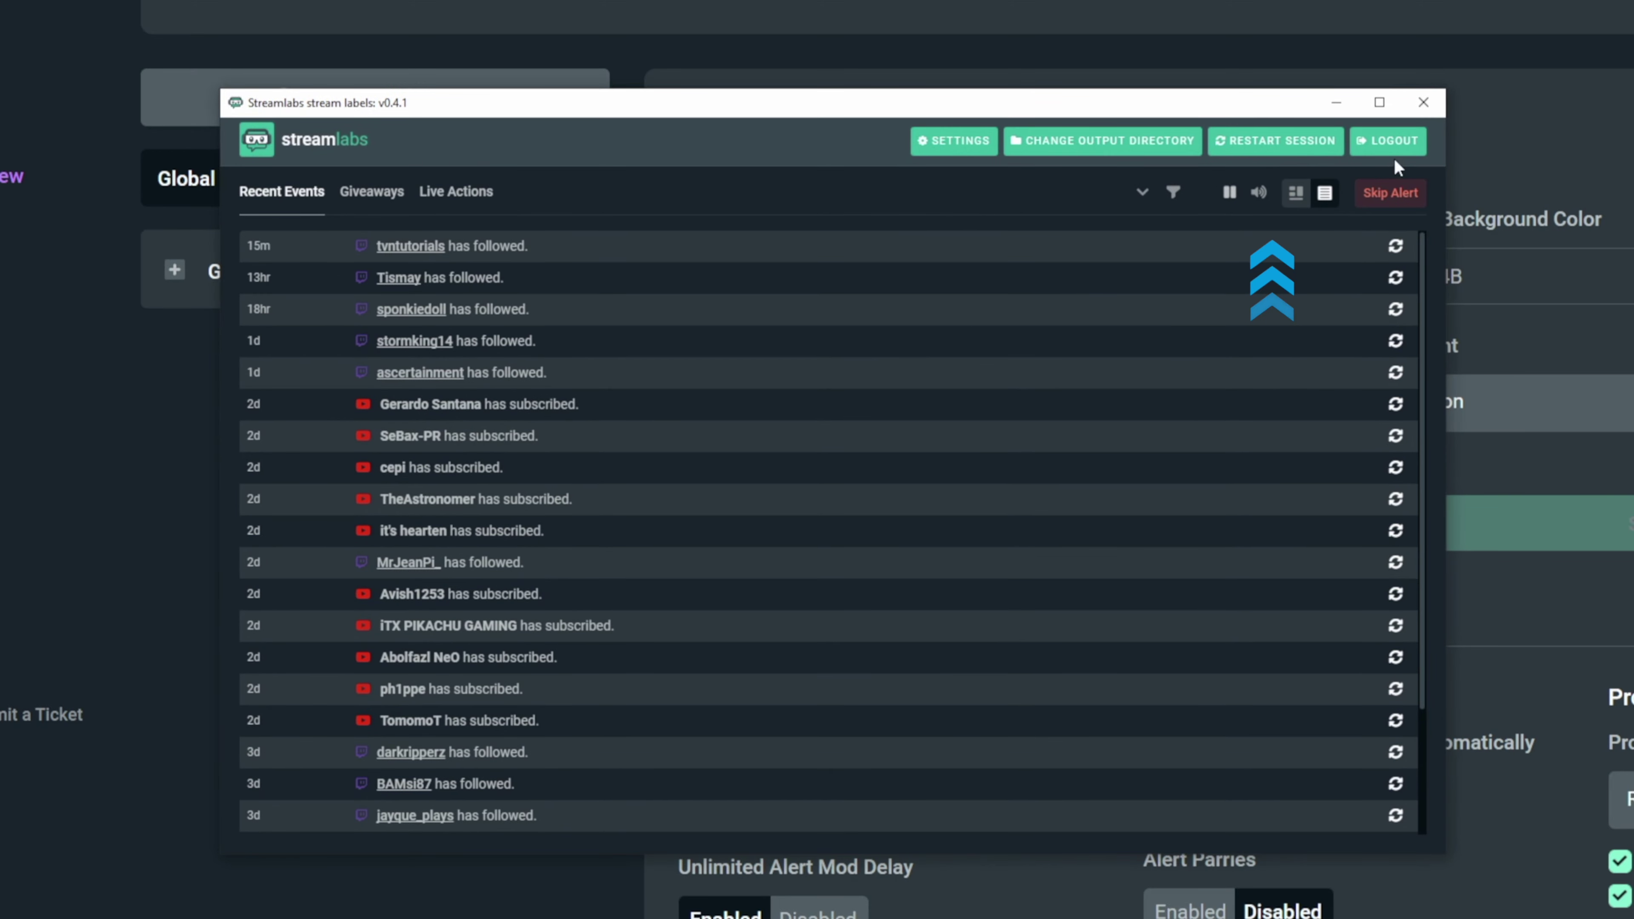
click(1336, 103)
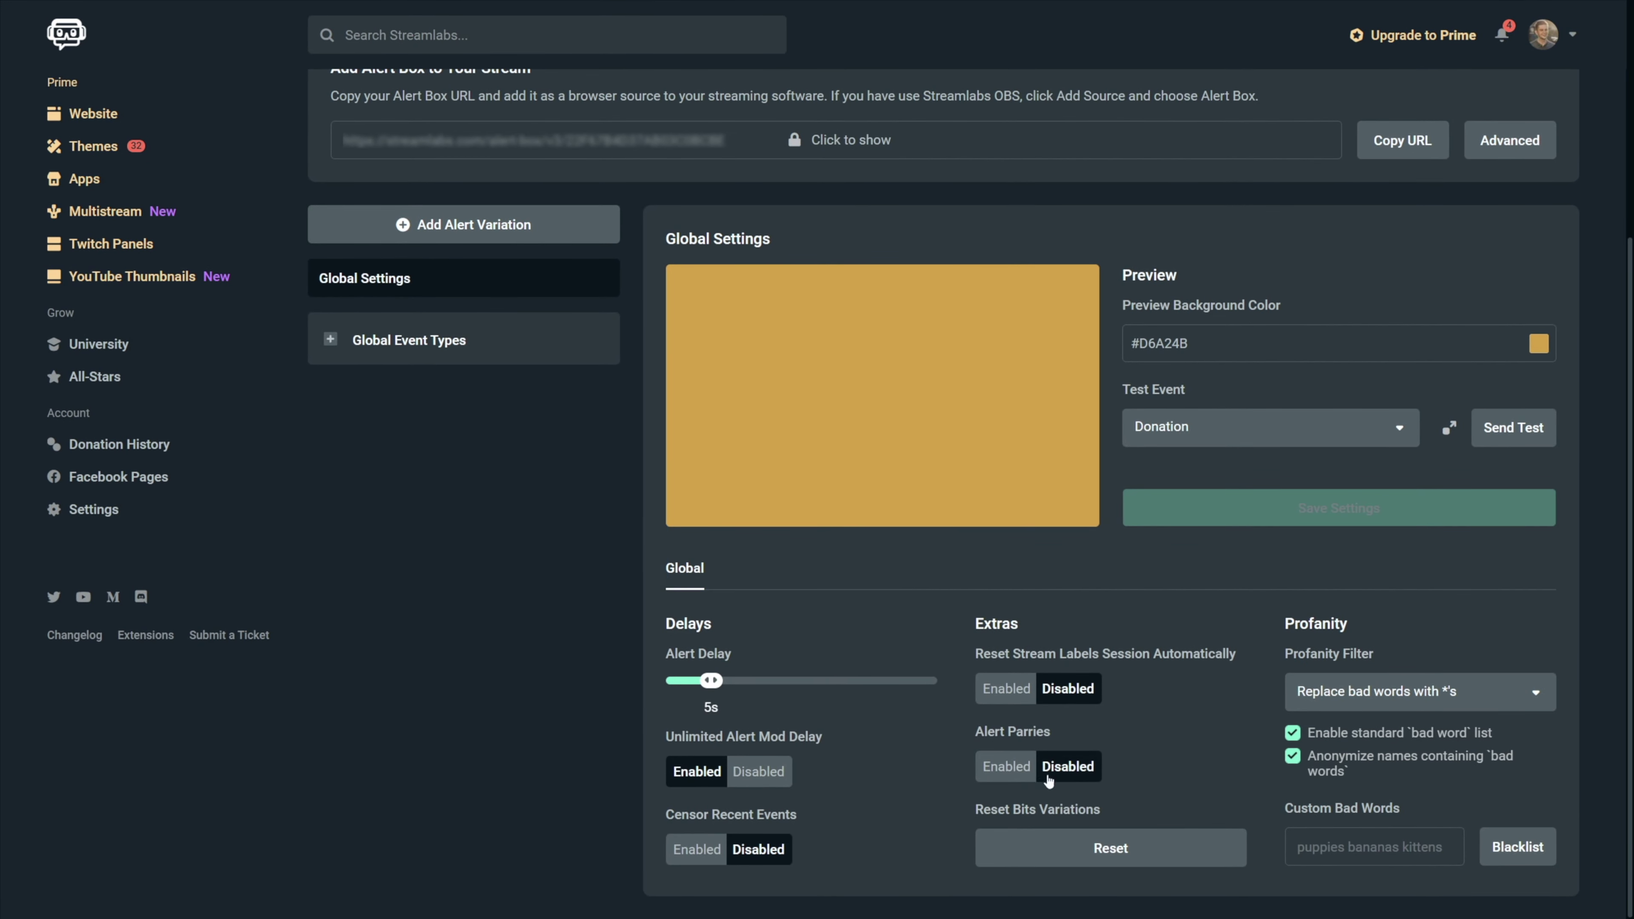
click(1007, 767)
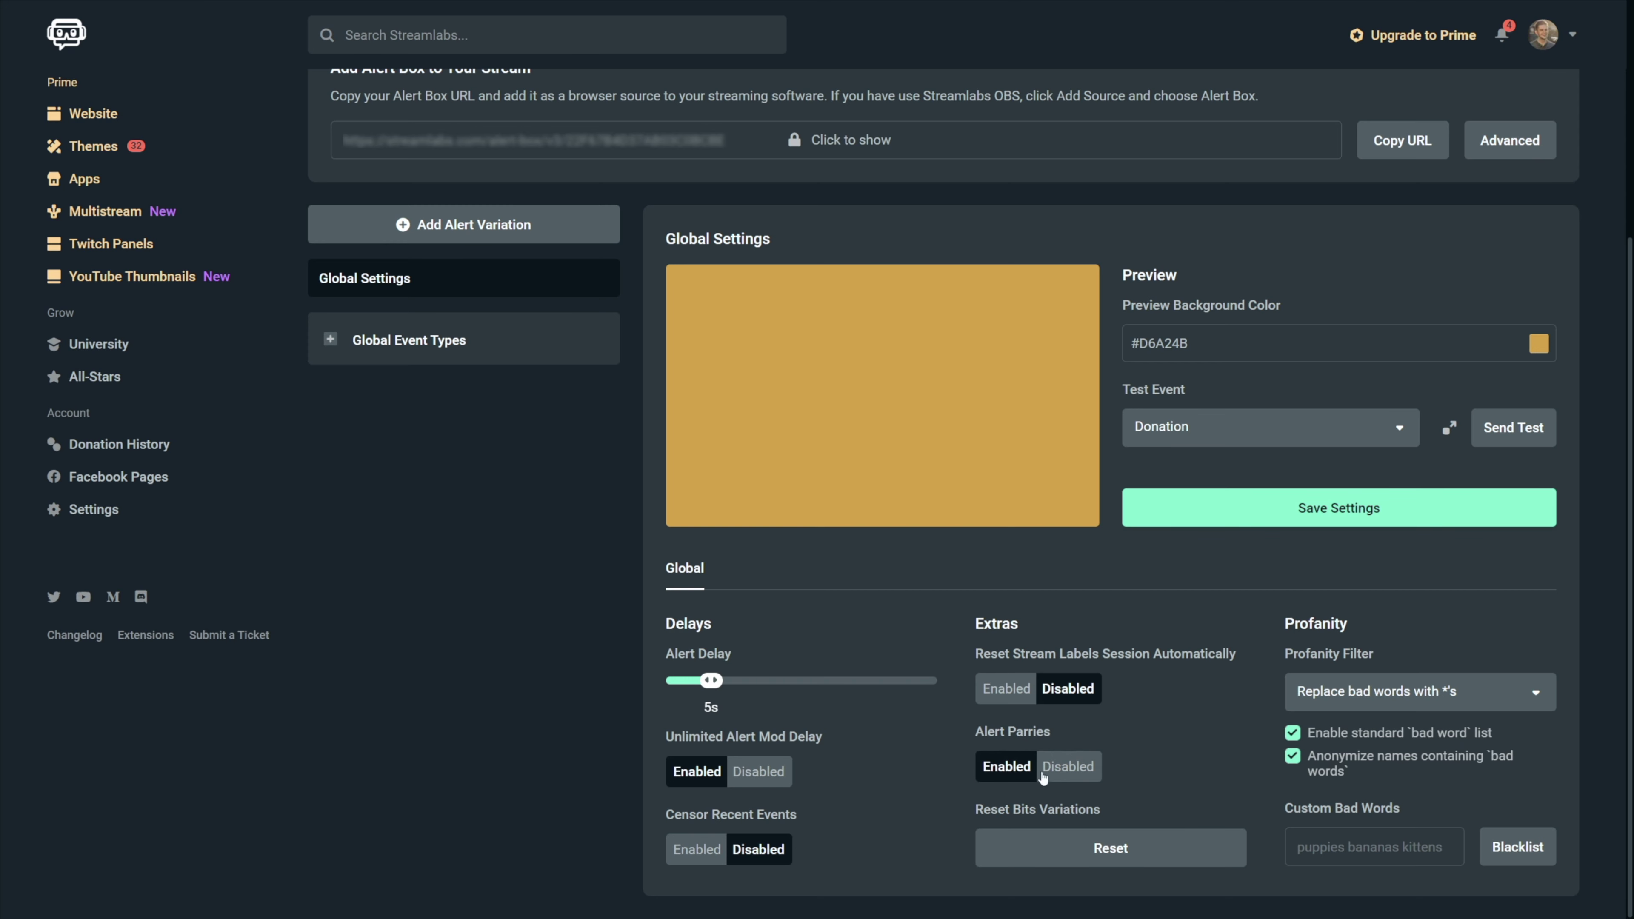
click(1068, 767)
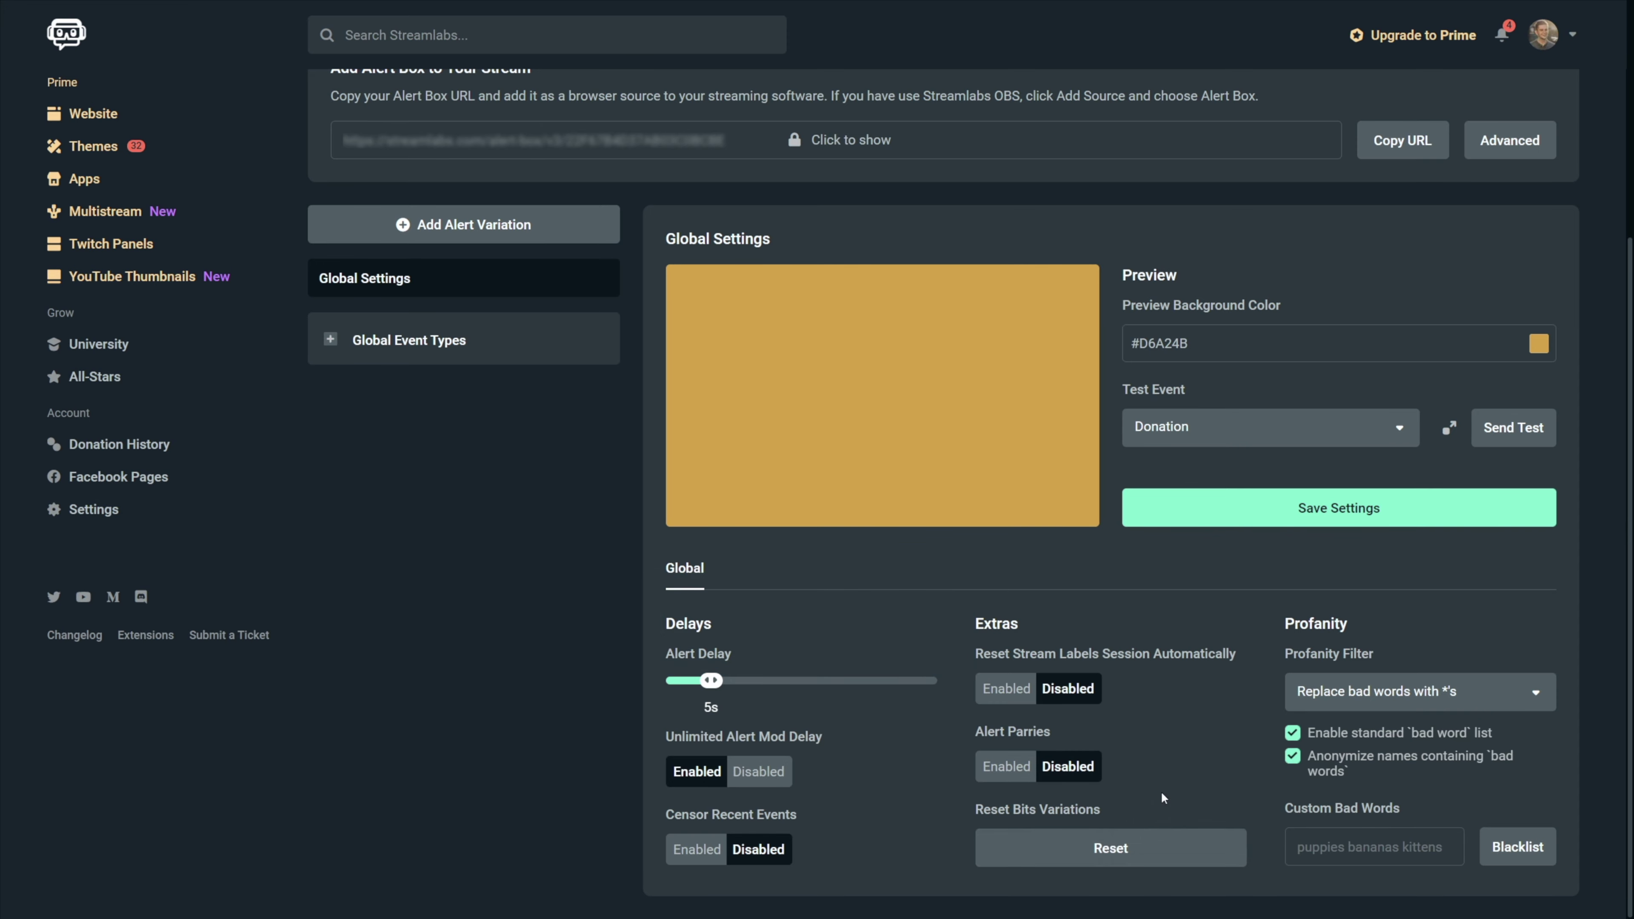
mouse_move(1357, 655)
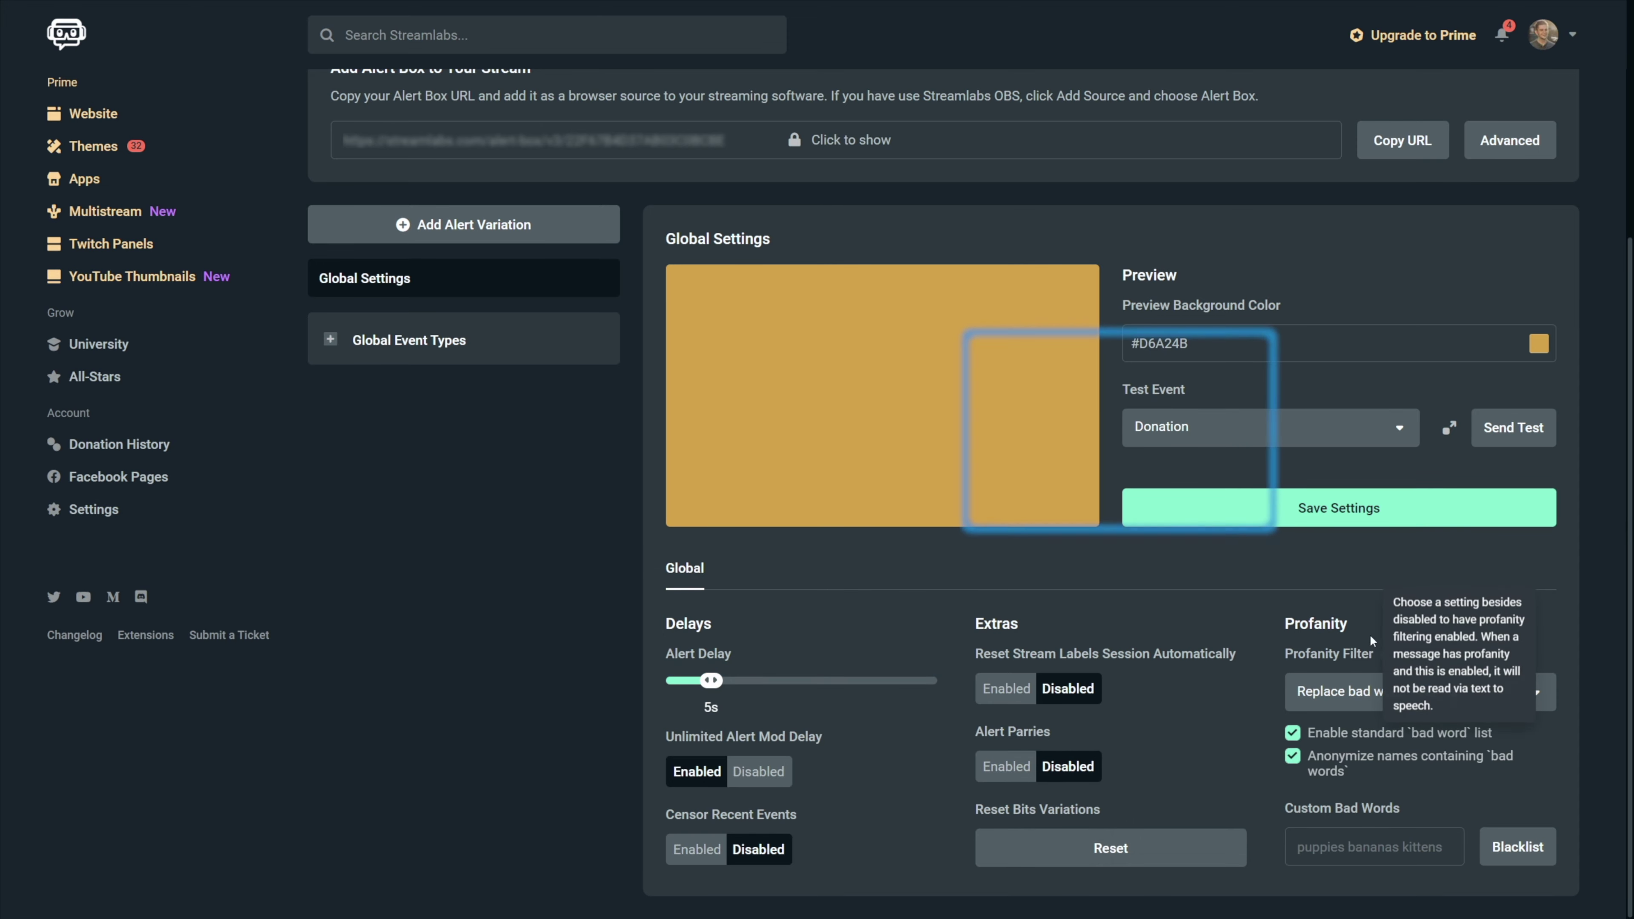
click(1370, 846)
text(bad word)
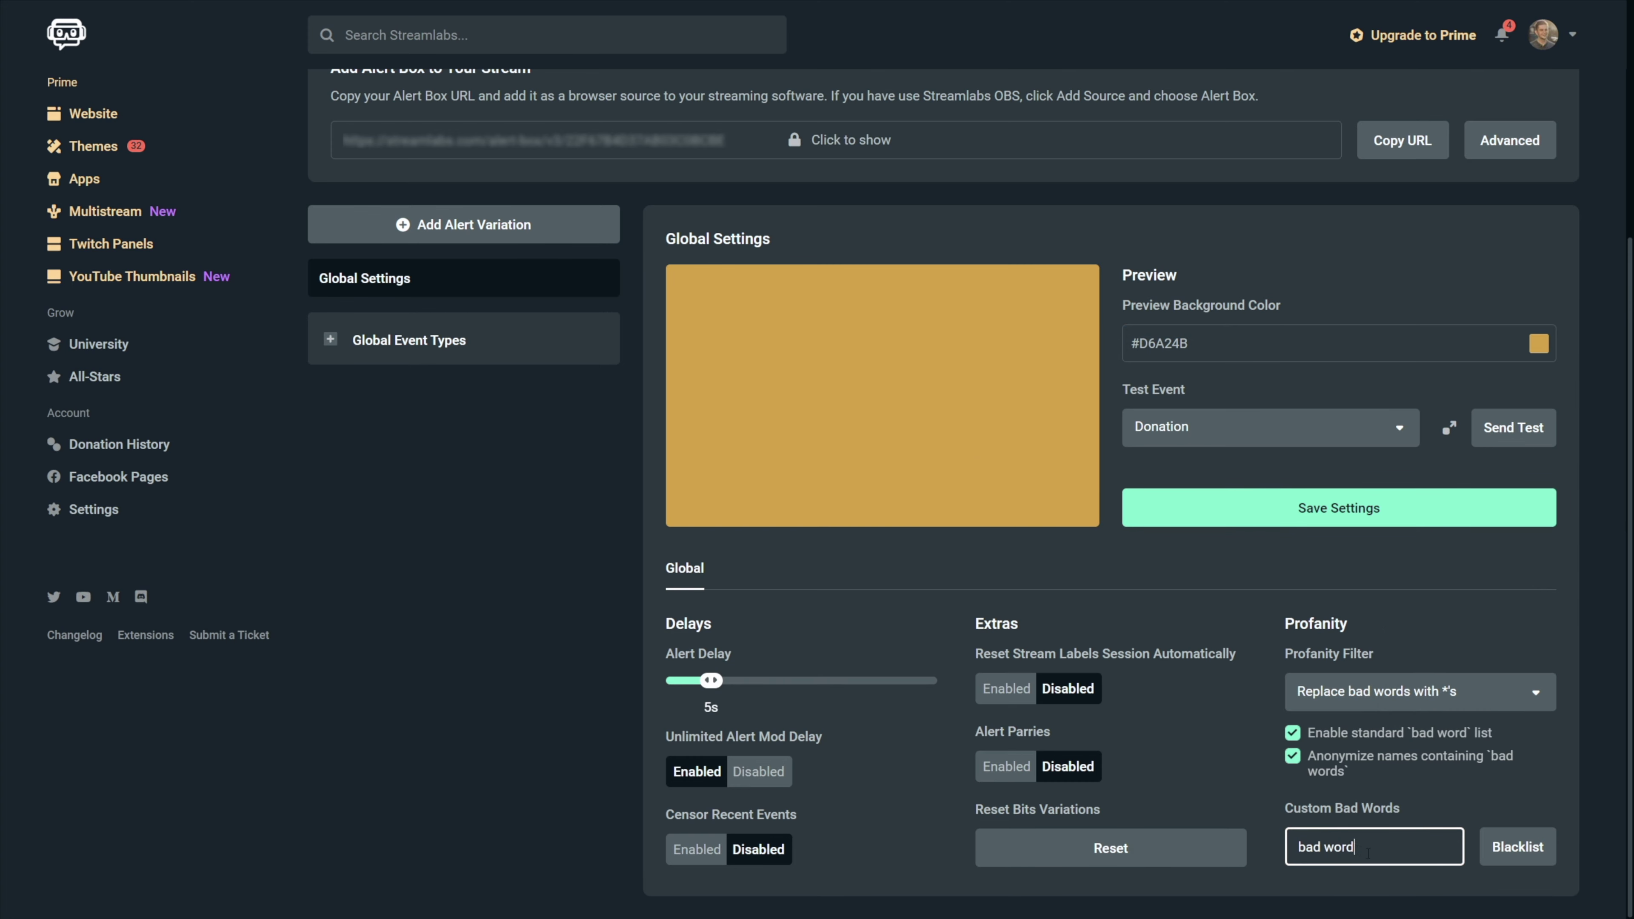
click(1517, 846)
click(1318, 903)
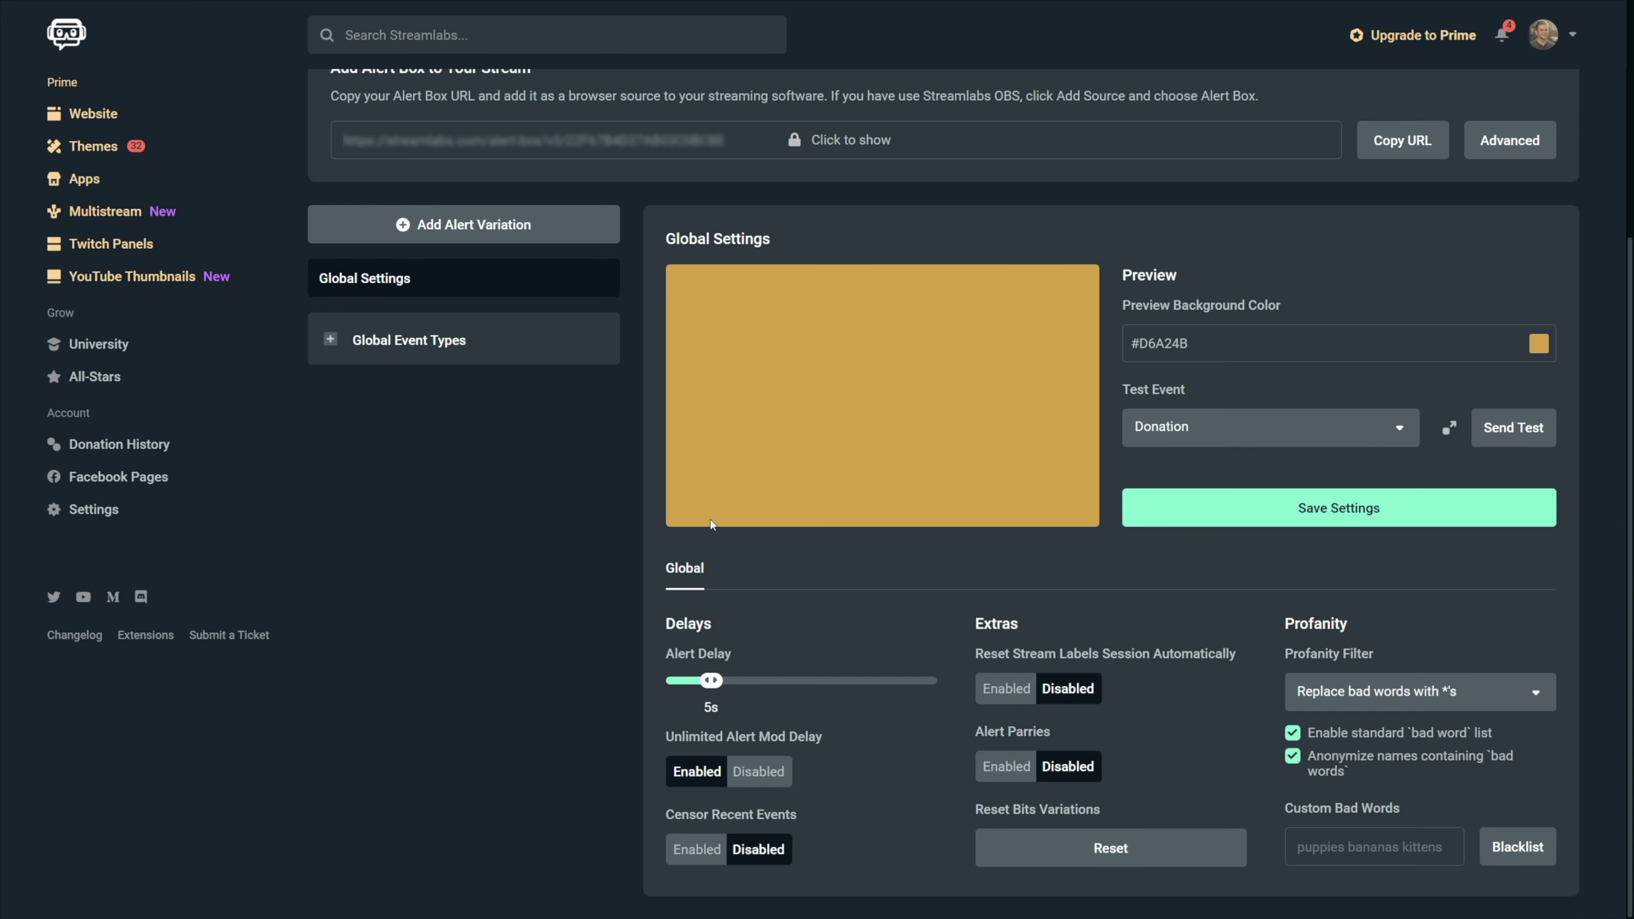
Expand Global Event Types and look through the Donation, Merch, Prime Gift, Follow and Stars settings
click(444, 350)
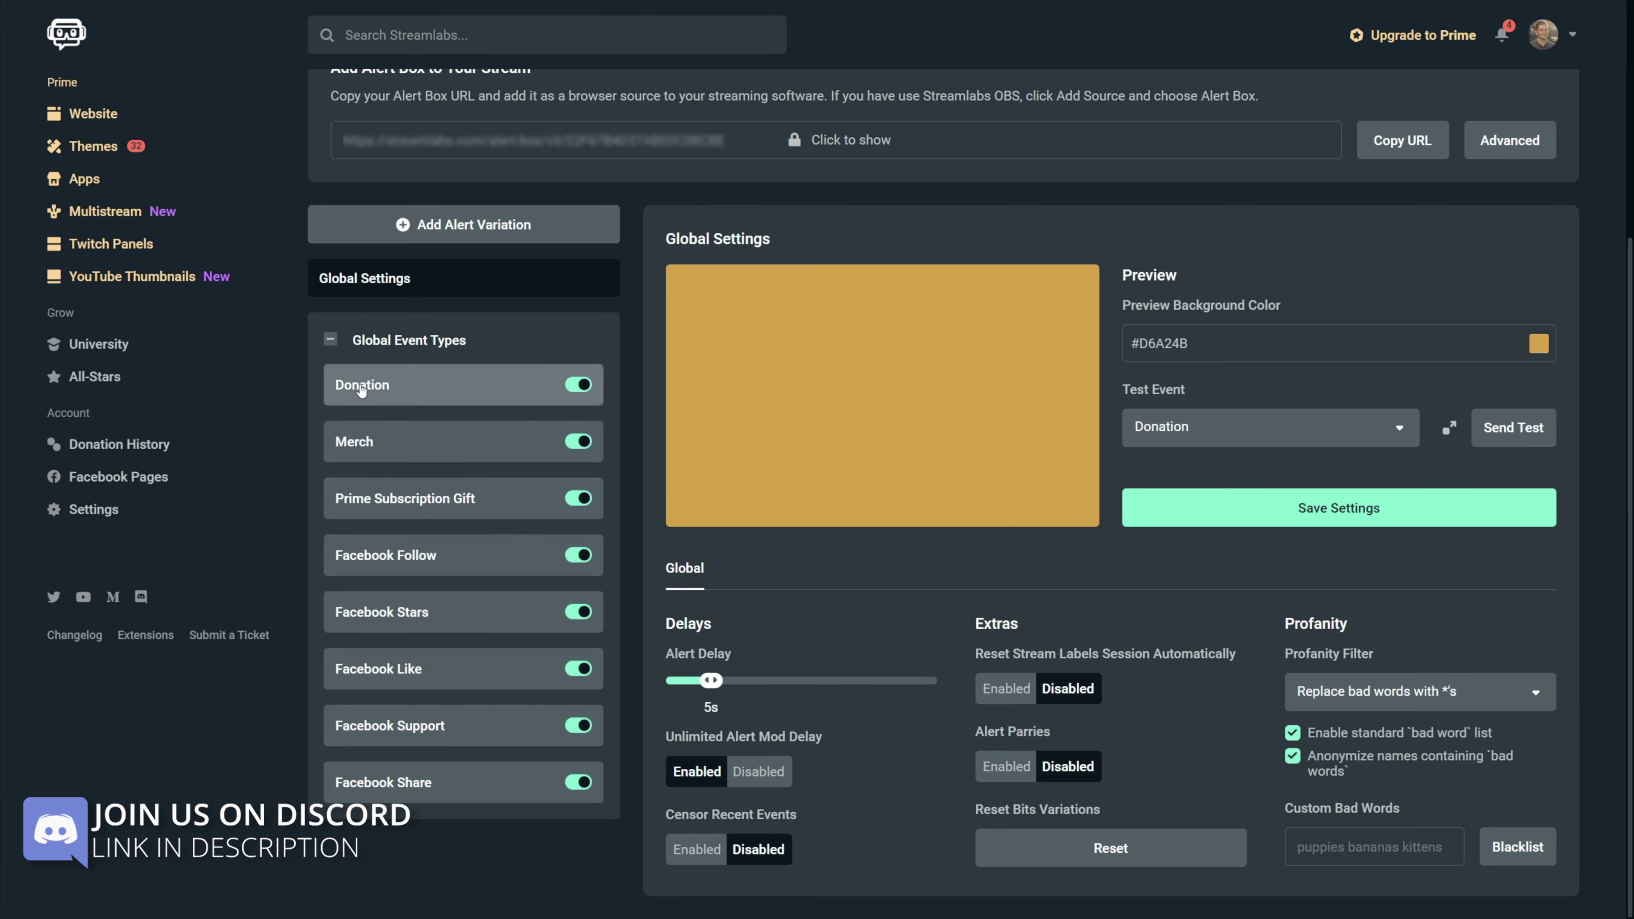
click(395, 392)
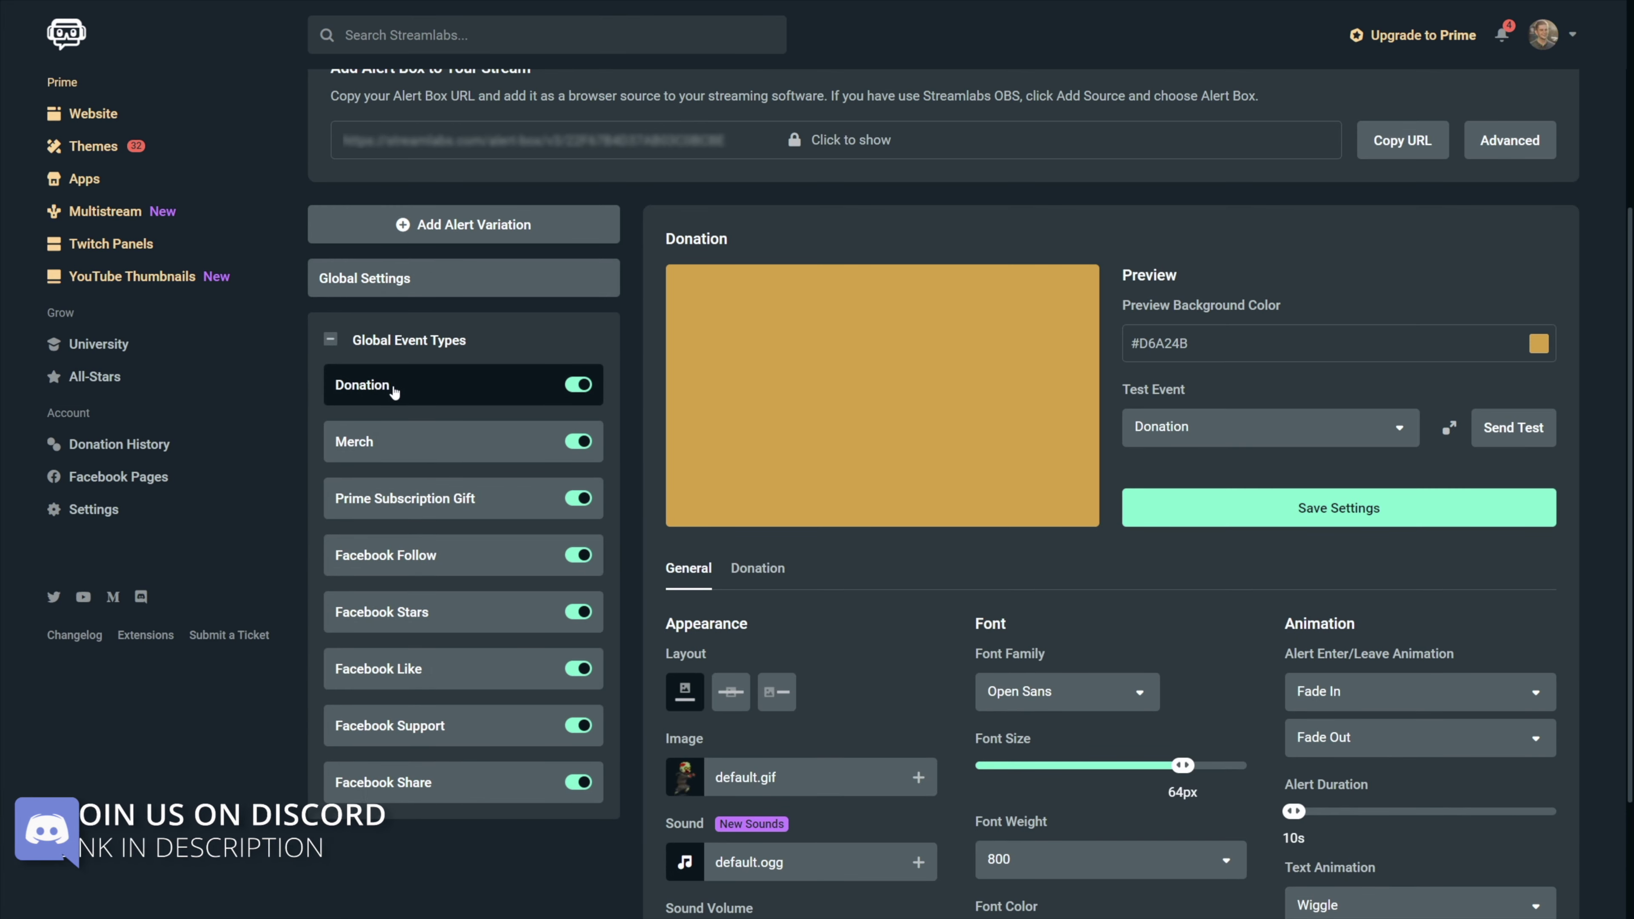
scroll(894, 528, down, 3)
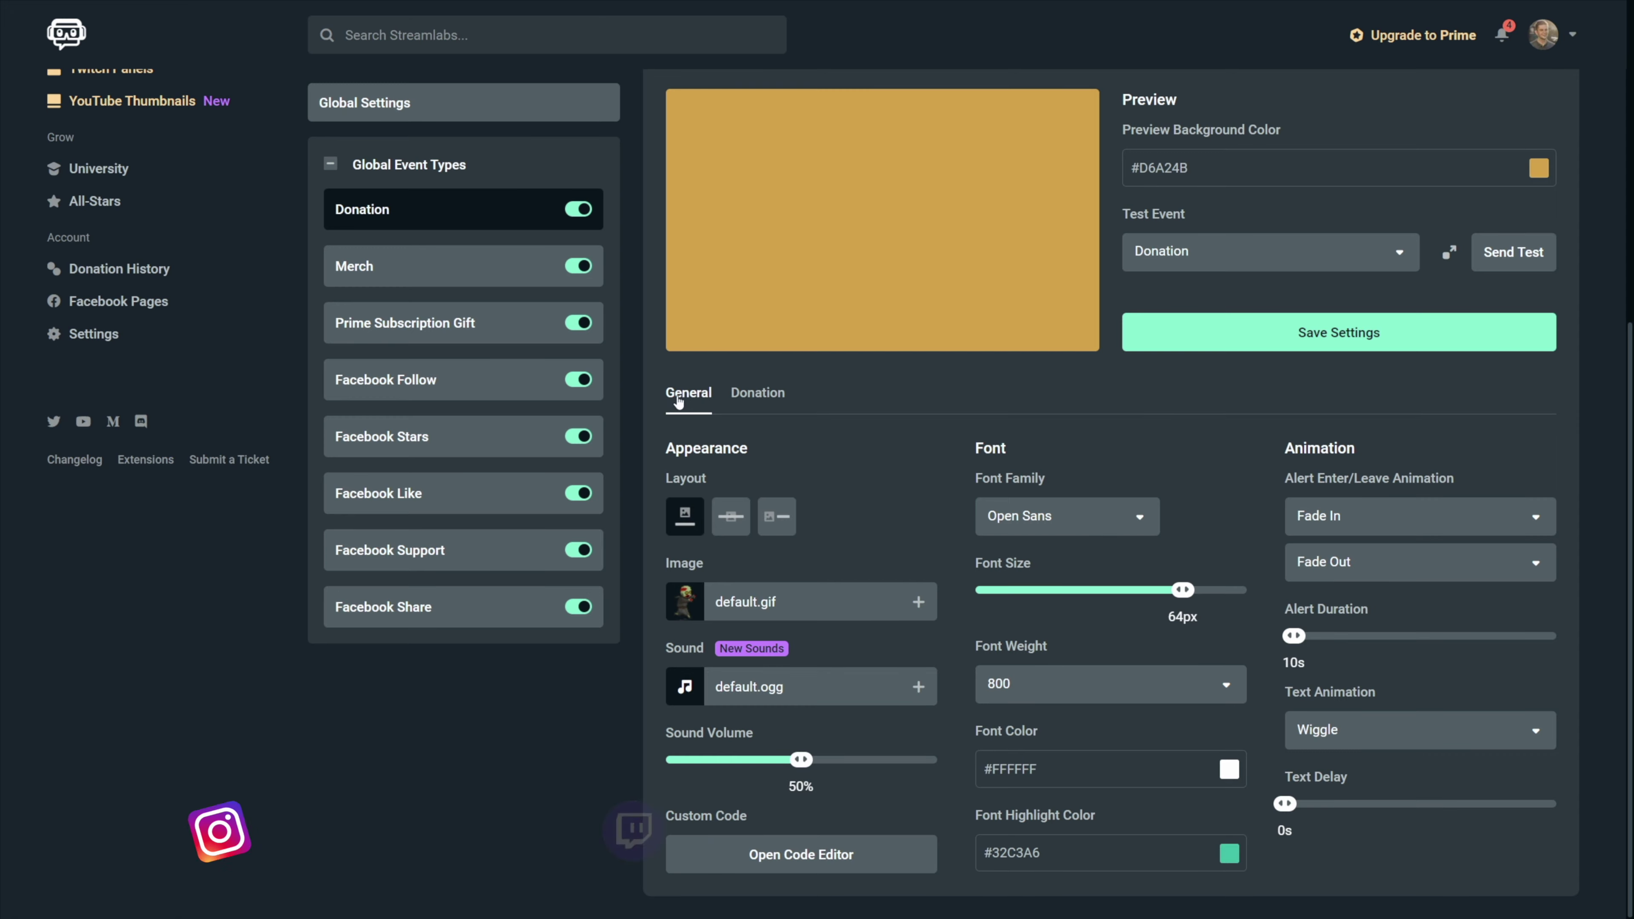
click(756, 395)
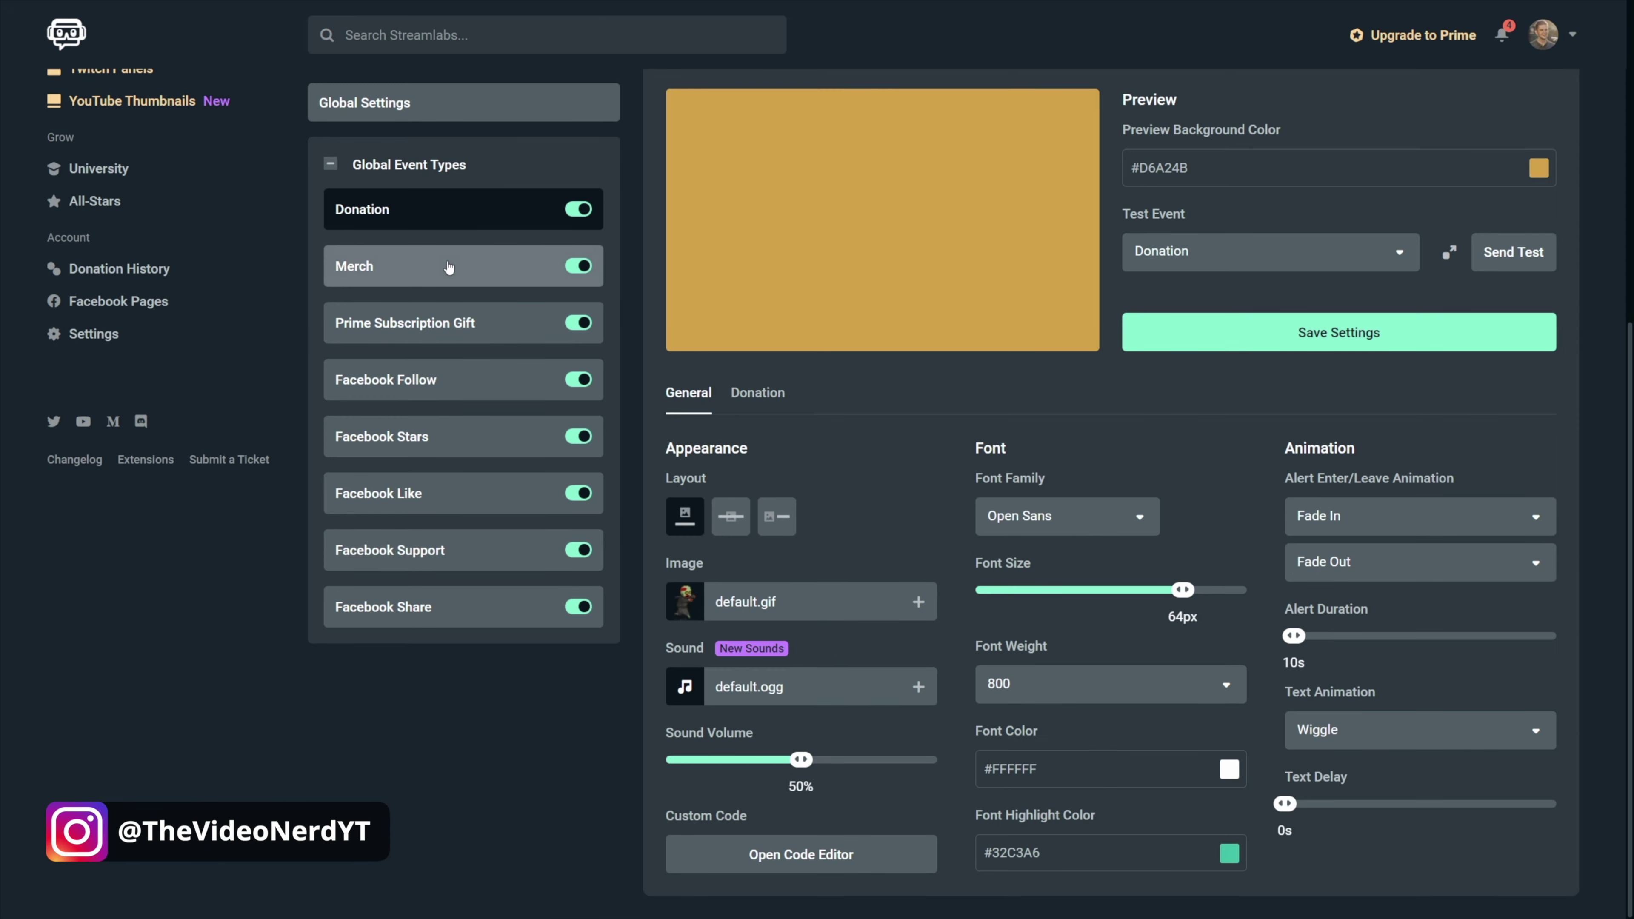
click(446, 267)
click(446, 322)
click(446, 378)
click(448, 437)
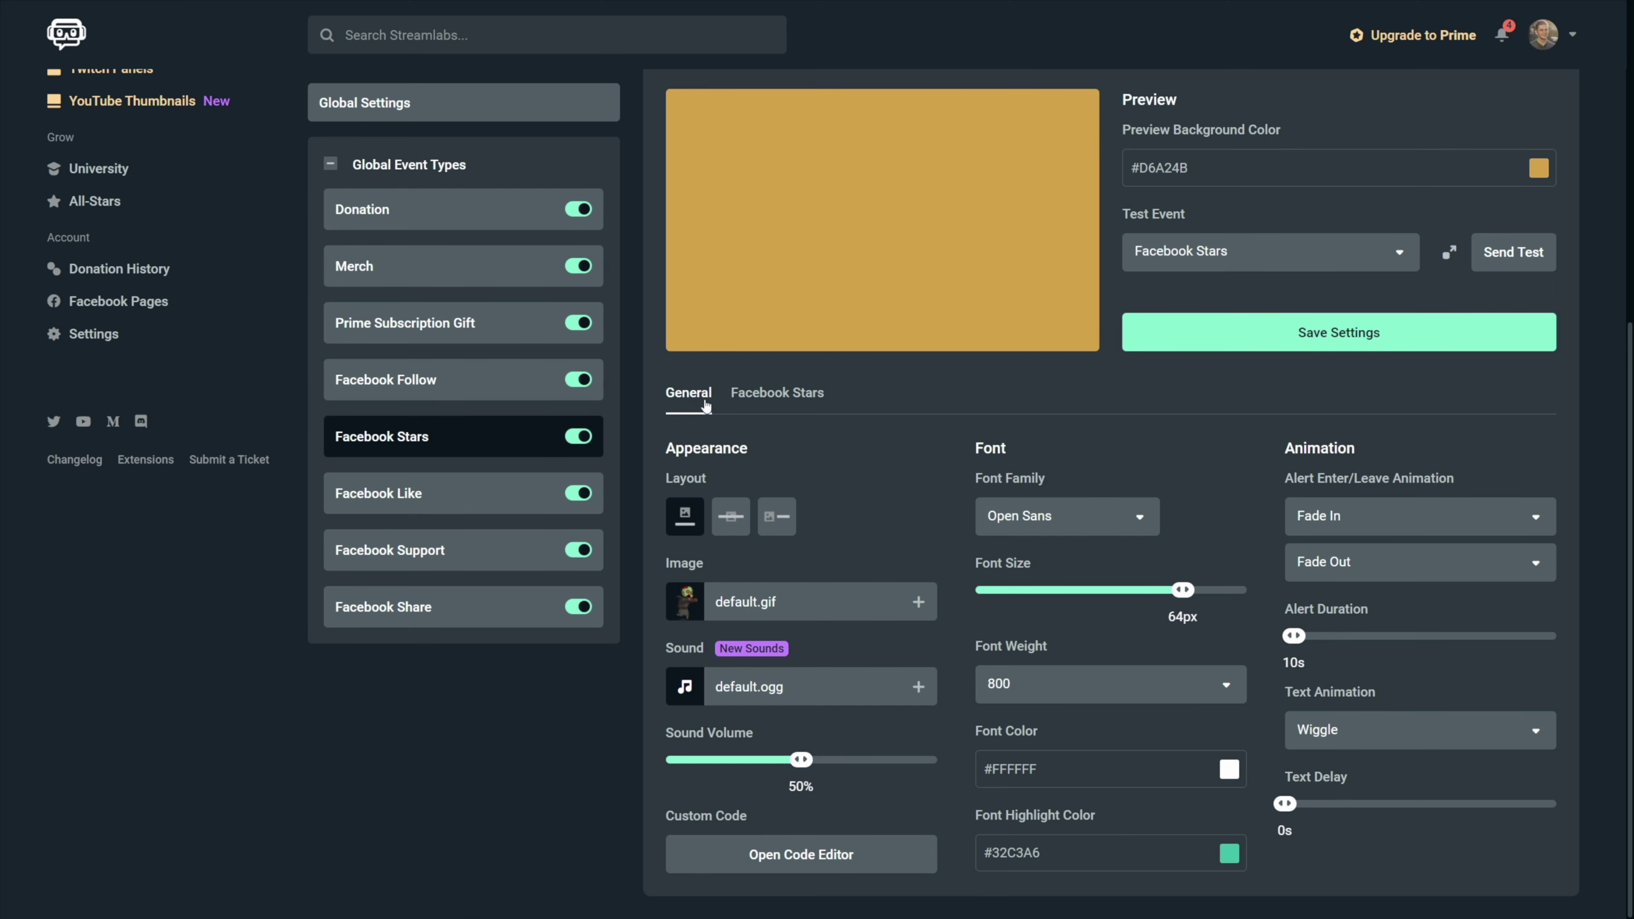
View the Donation message settings, then the Facebook Like template '{name} has liked the stream!'
click(454, 215)
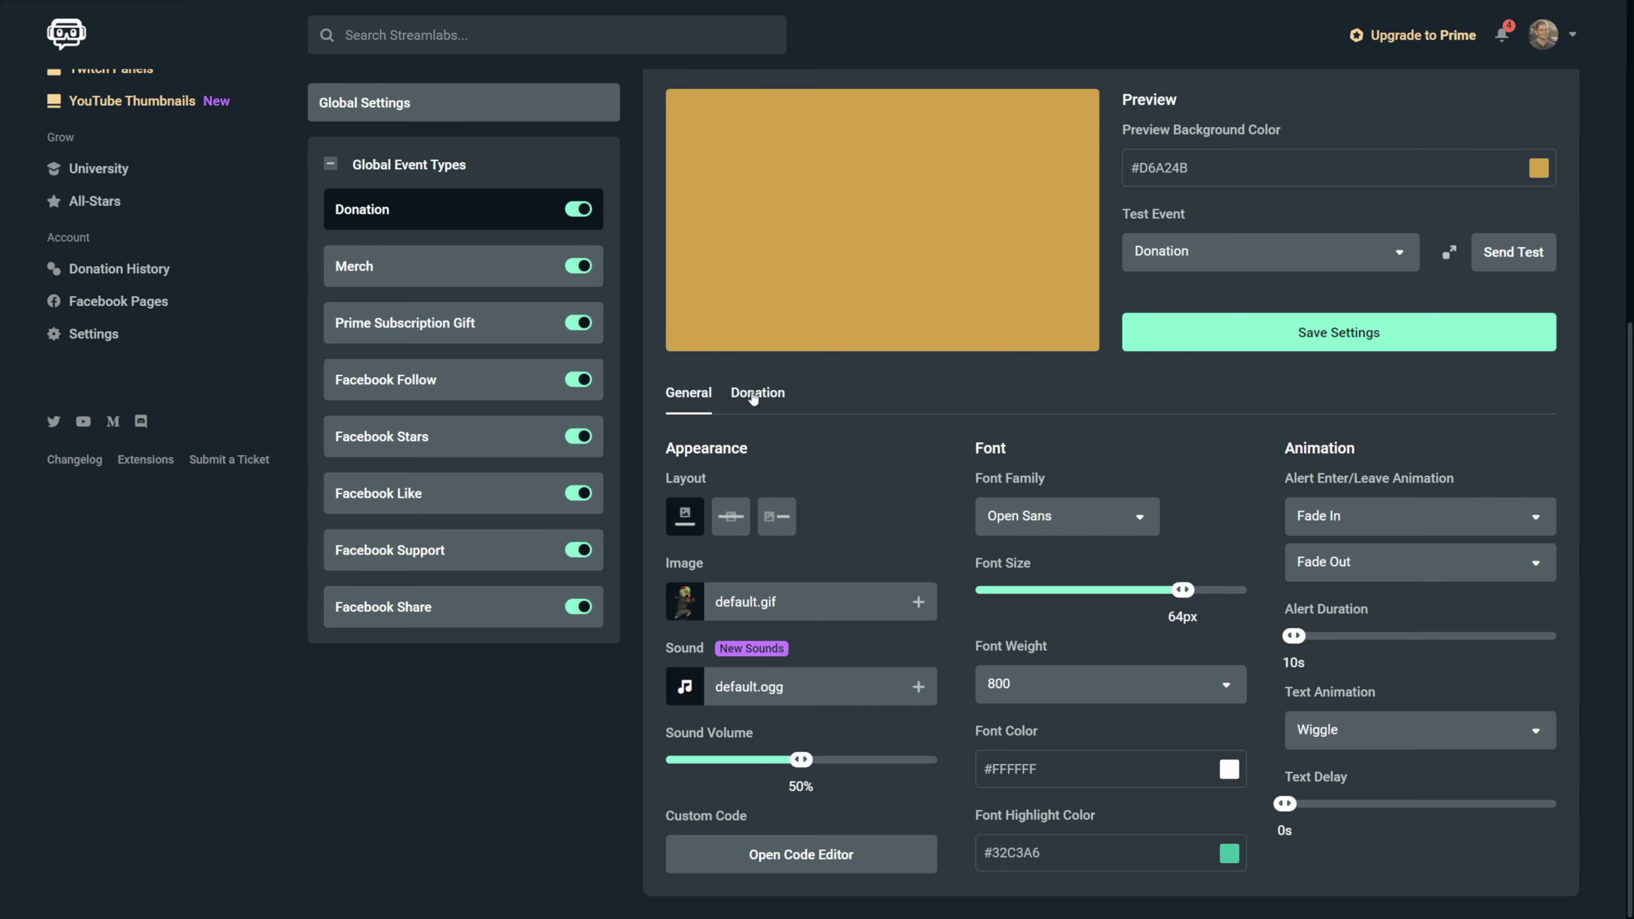
click(754, 398)
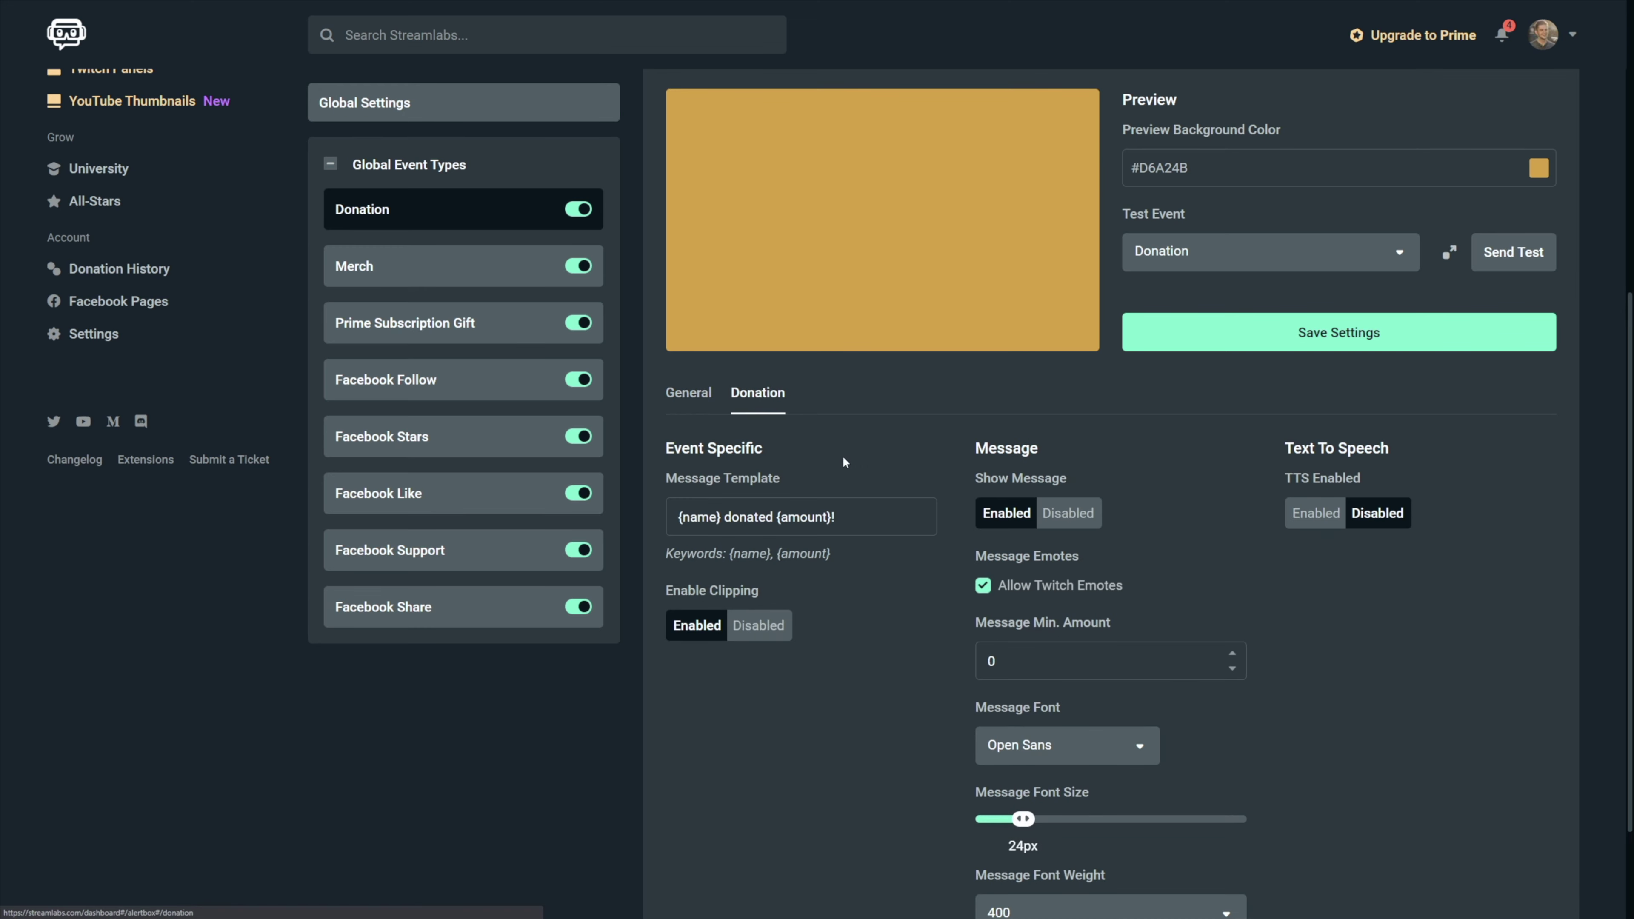
scroll(844, 463, down, 2)
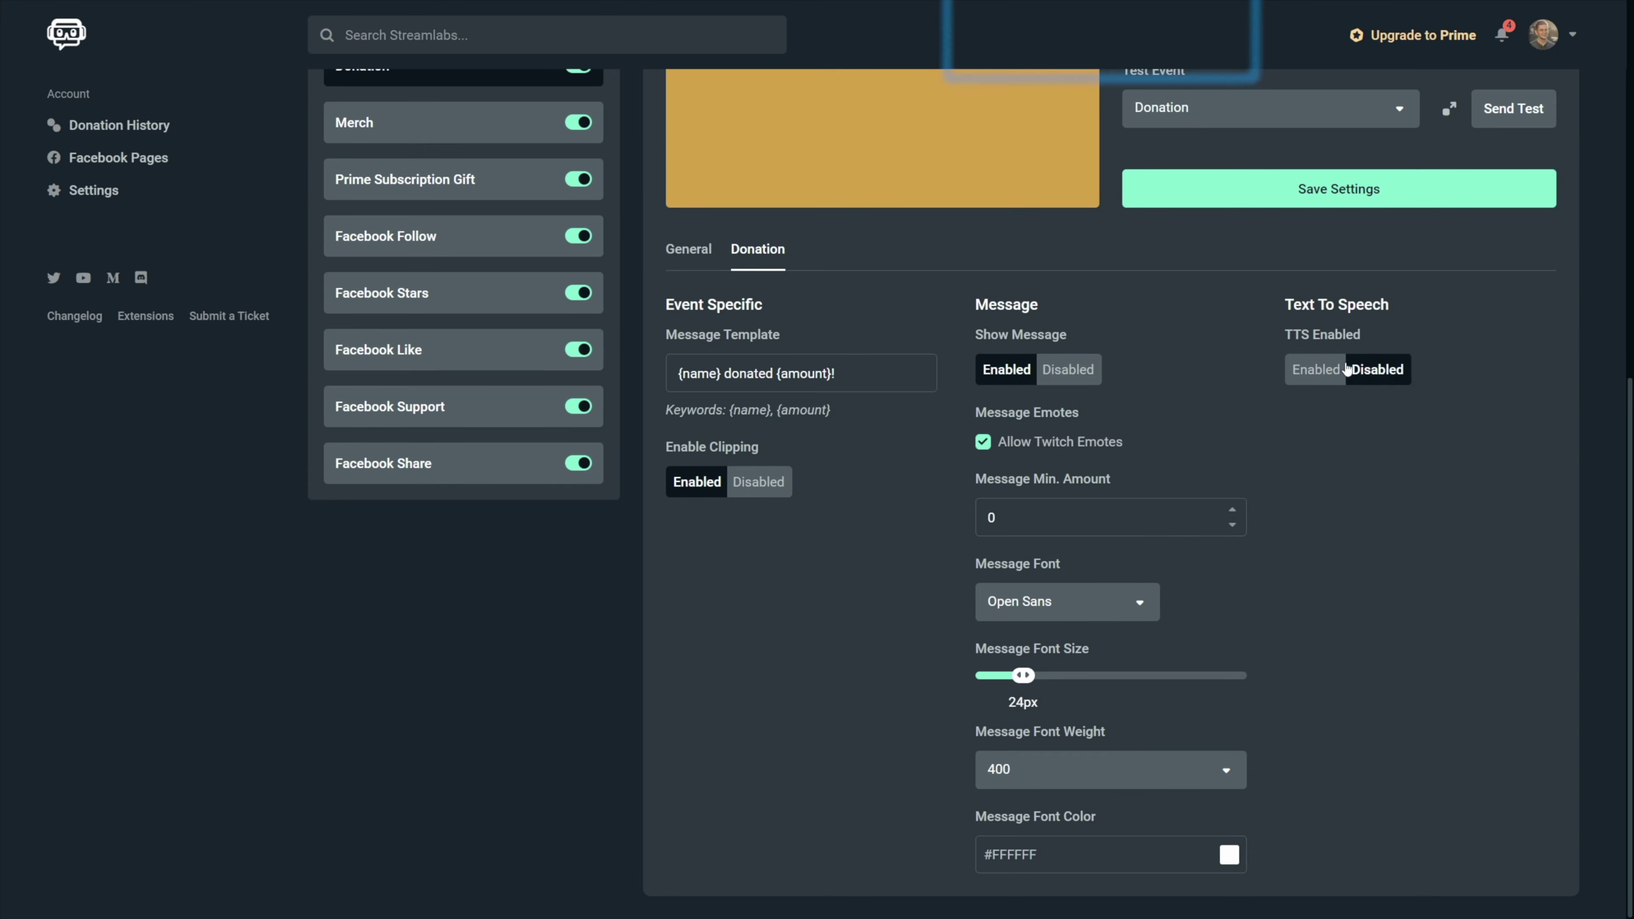
click(540, 352)
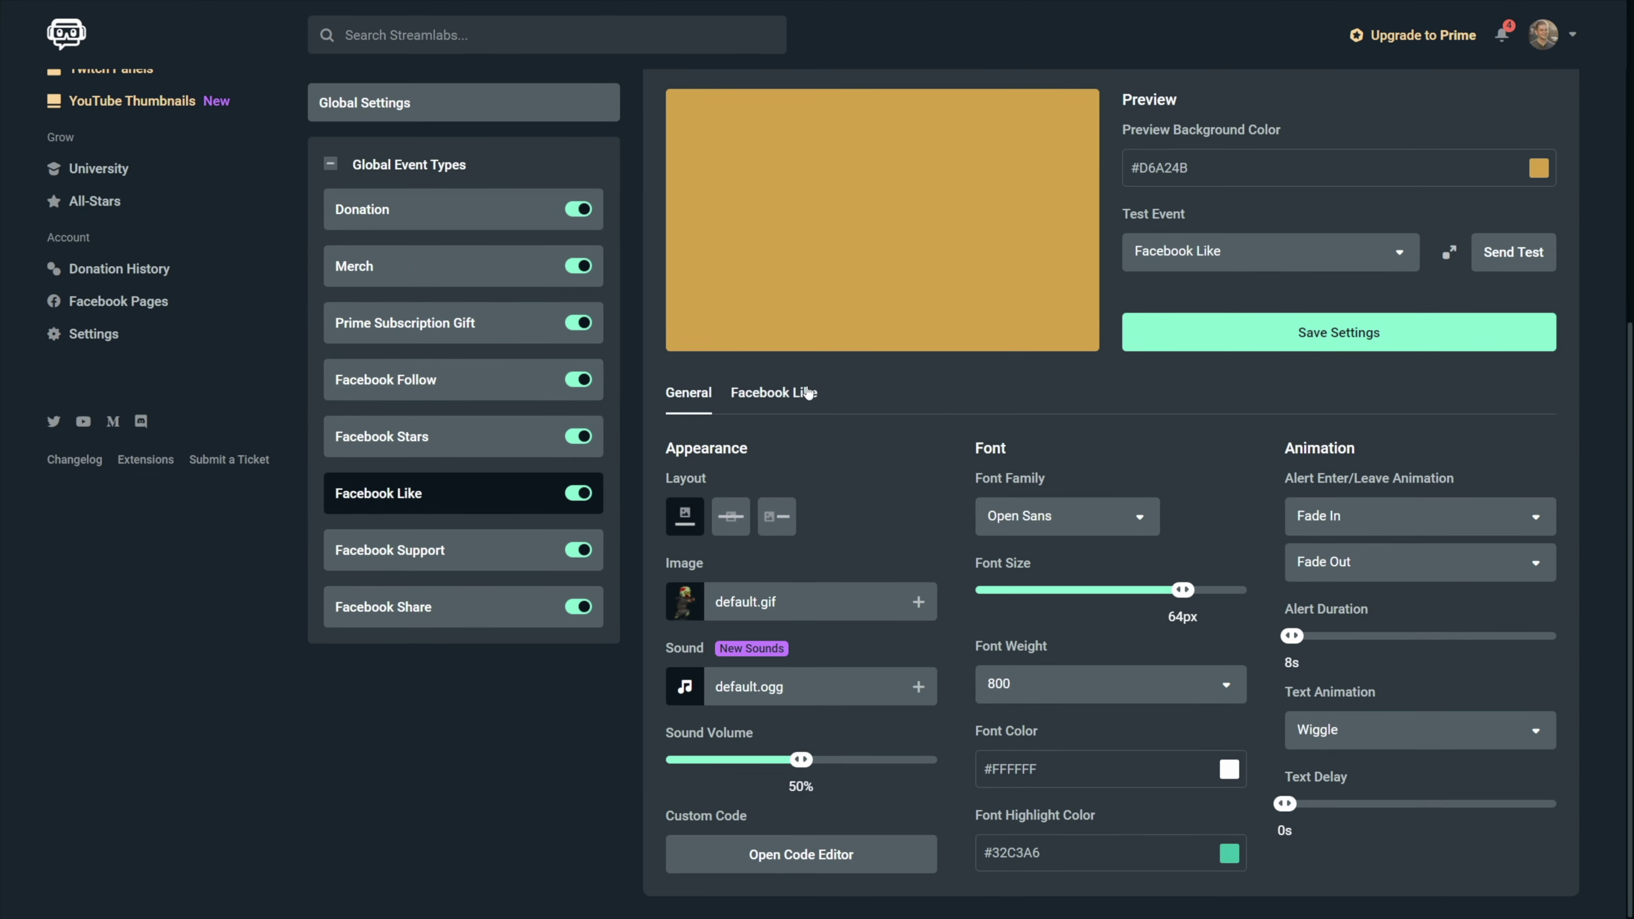
click(801, 398)
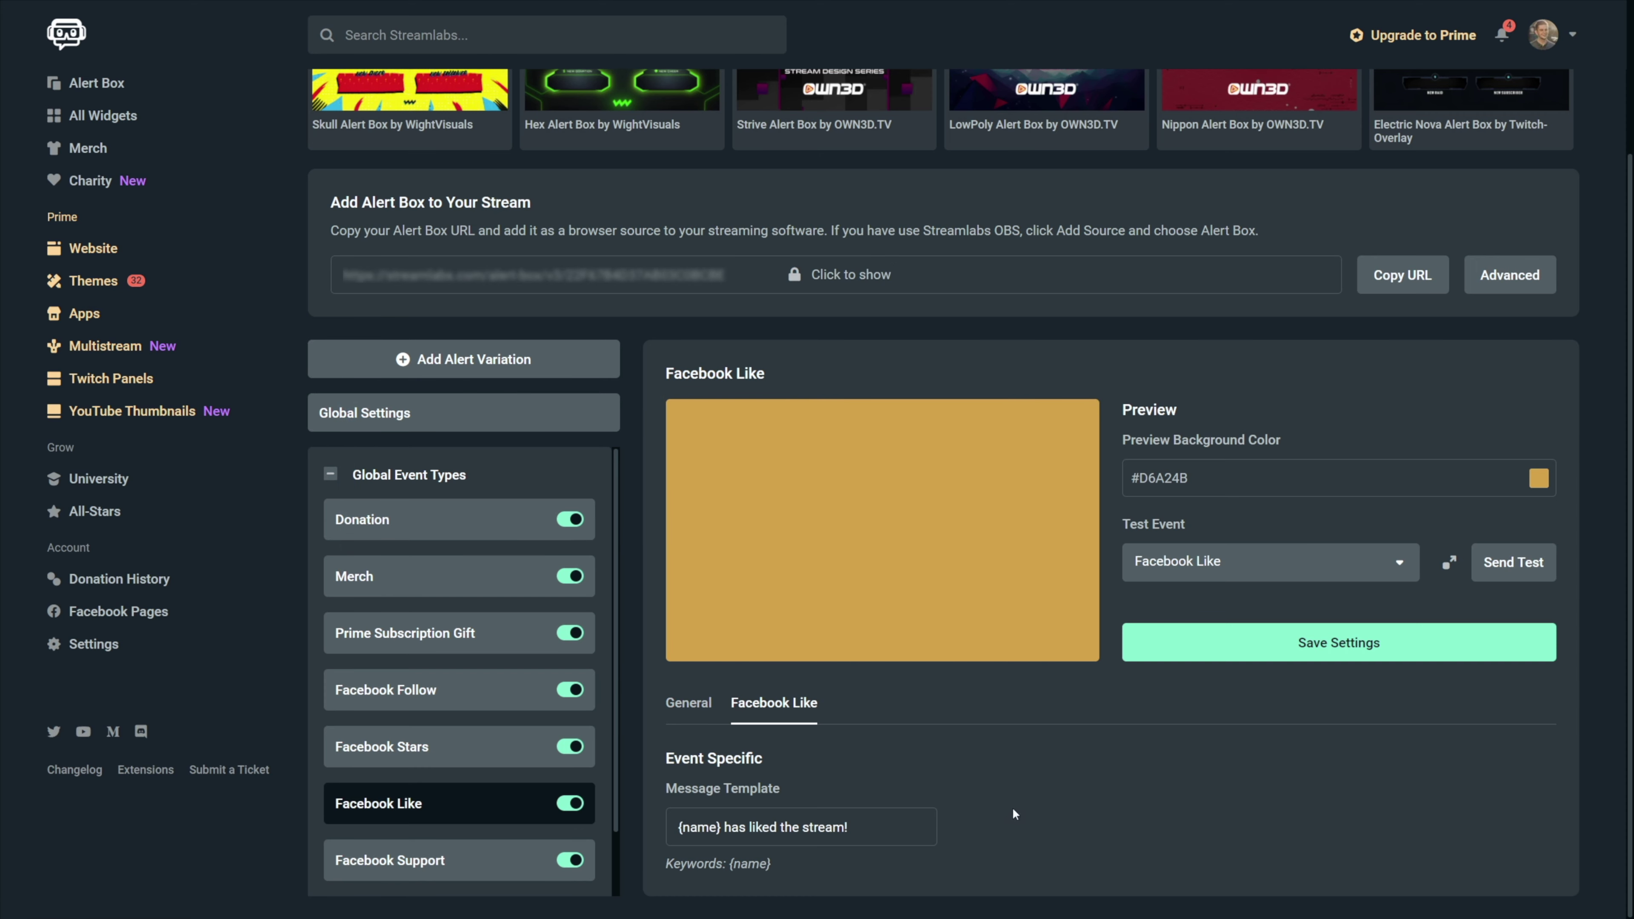
click(412, 222)
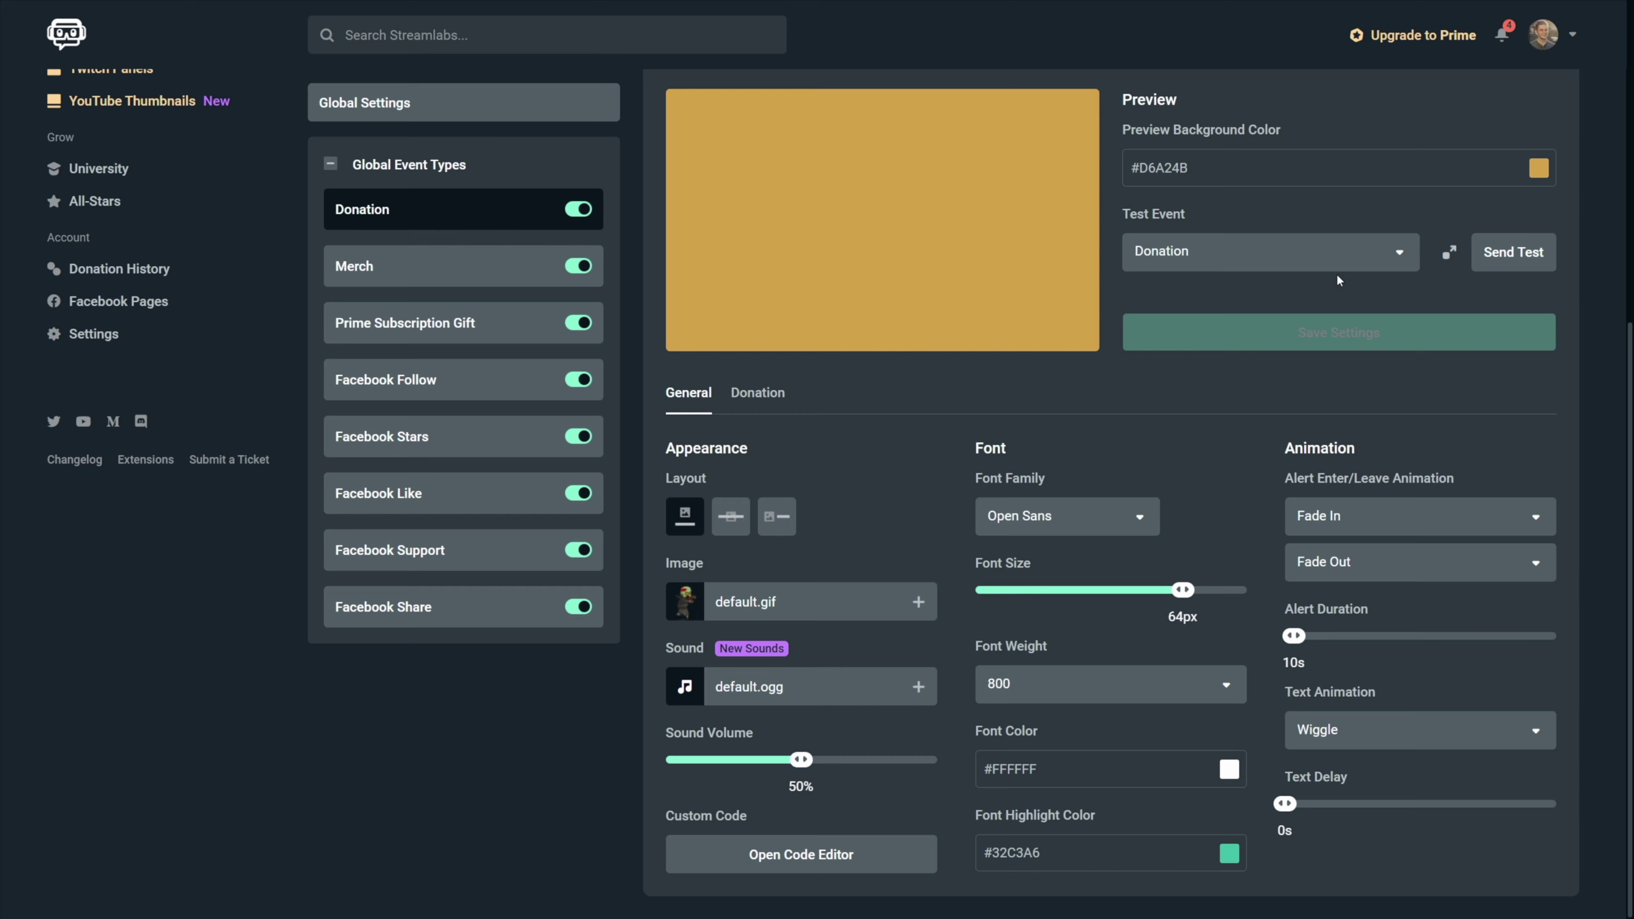
click(1513, 252)
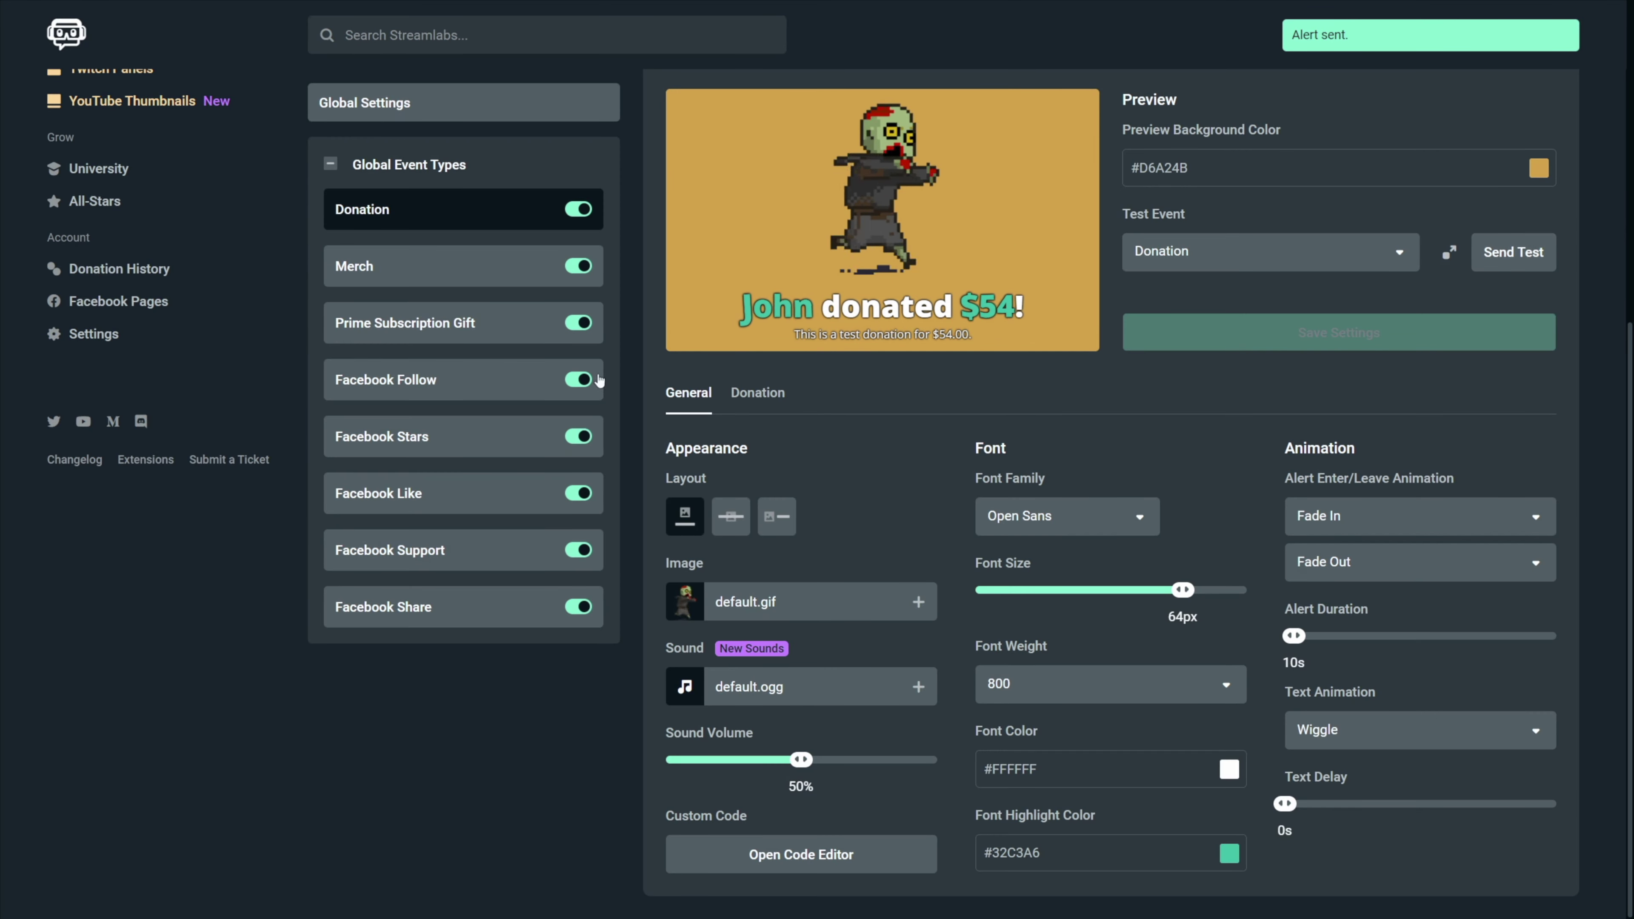
click(94, 336)
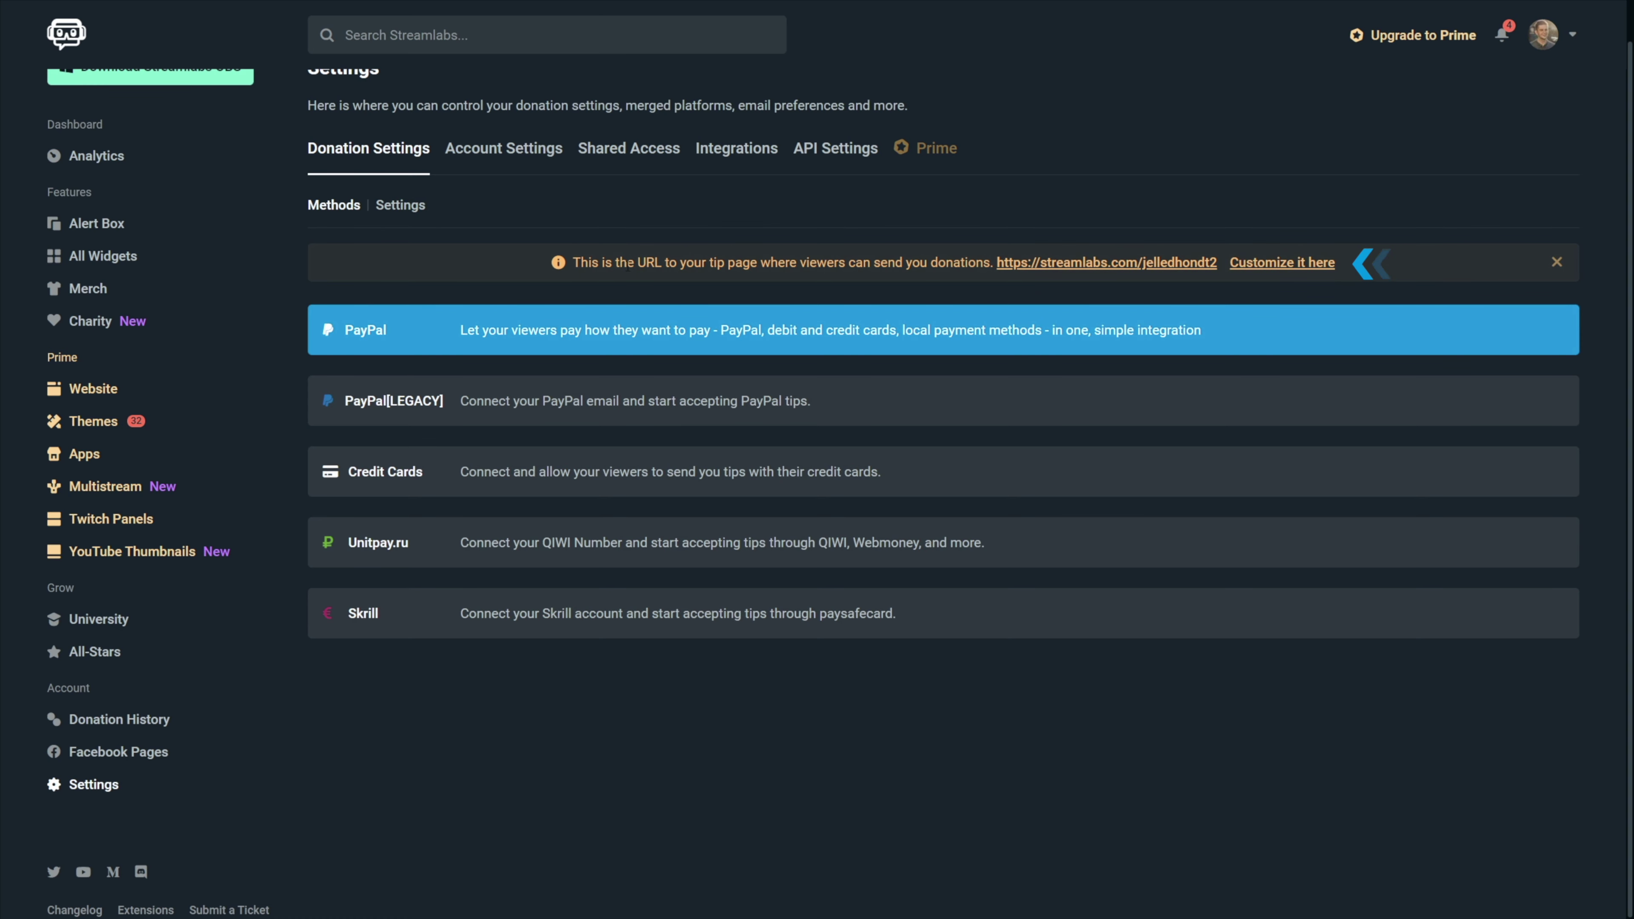
click(95, 223)
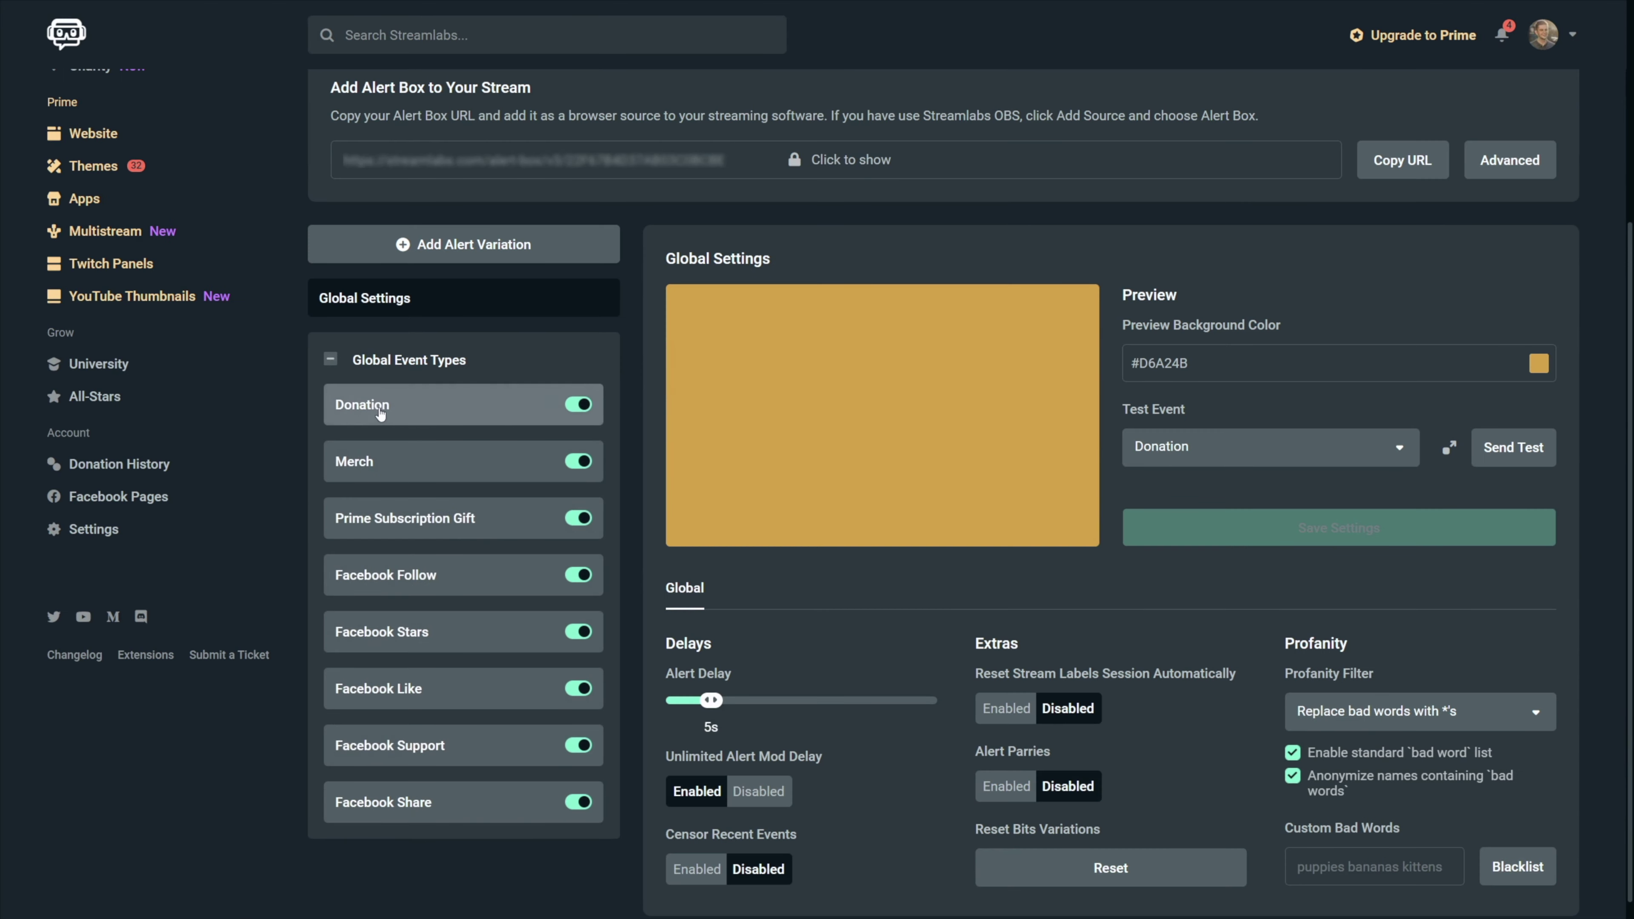
click(379, 416)
scroll(712, 419, down, 3)
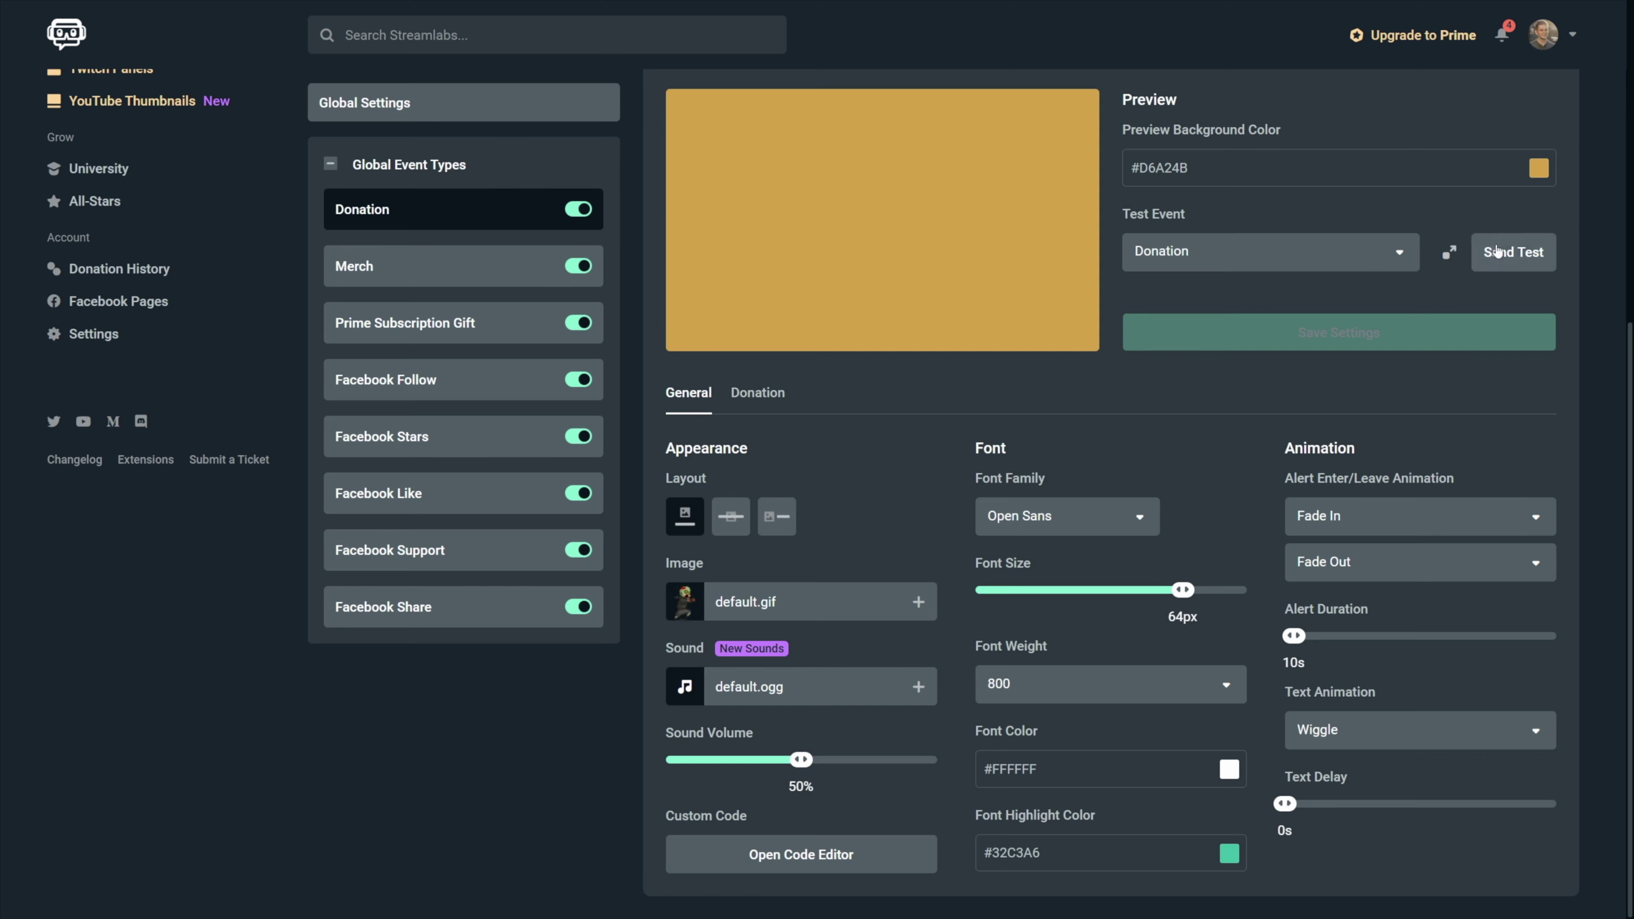
Test the donation alert, try another layout, and return to image-above-text
click(1499, 251)
click(733, 522)
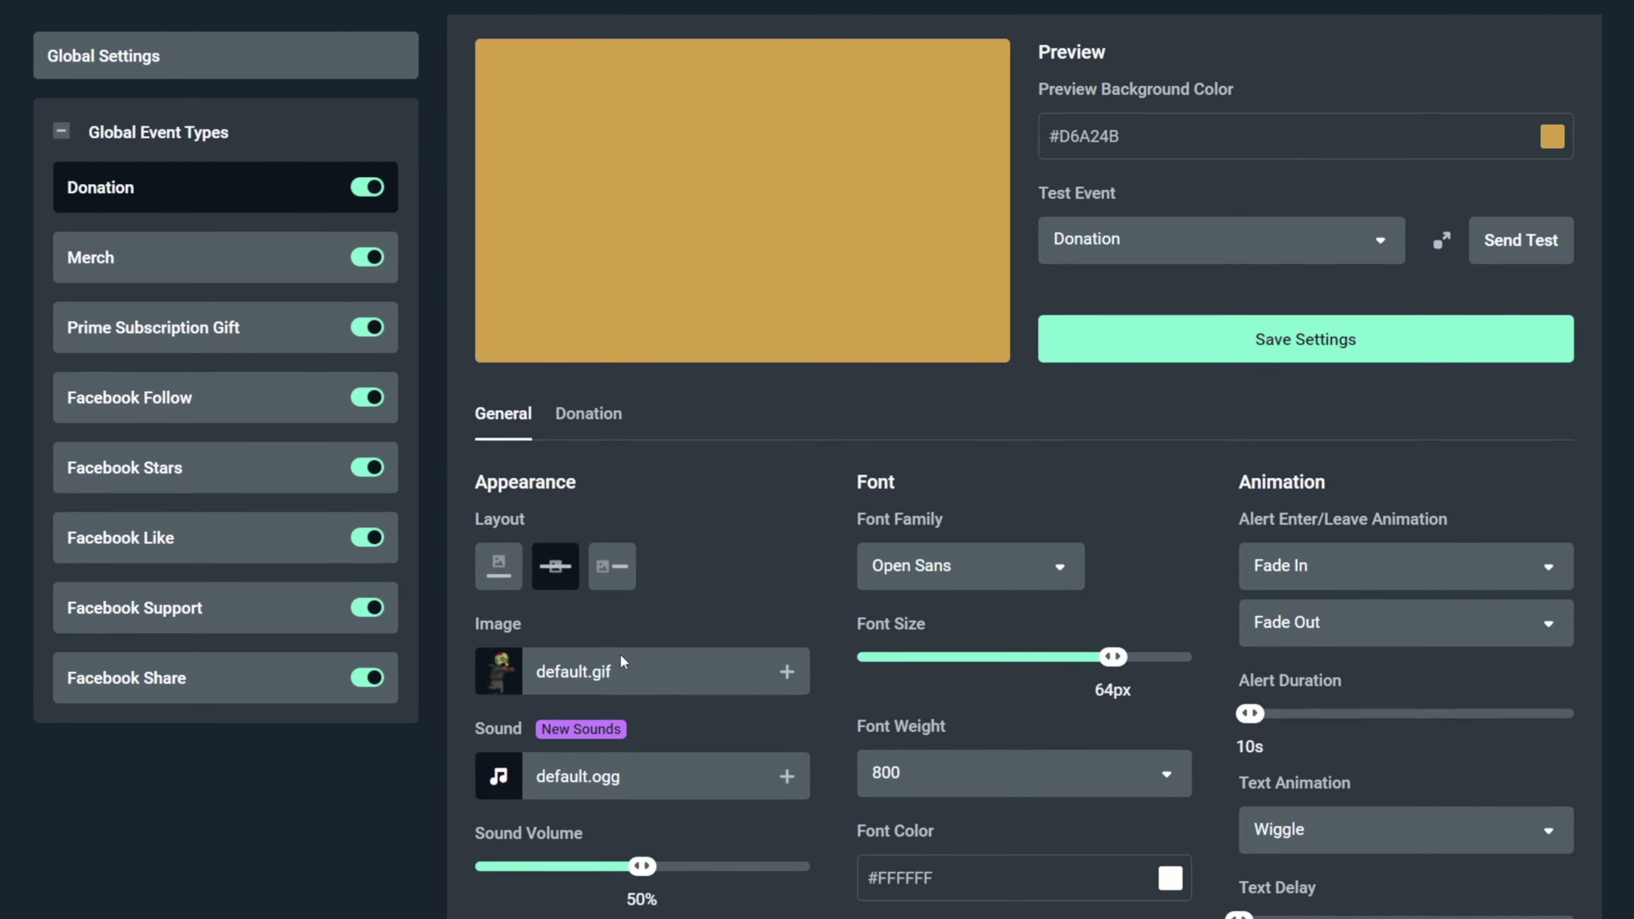
click(500, 570)
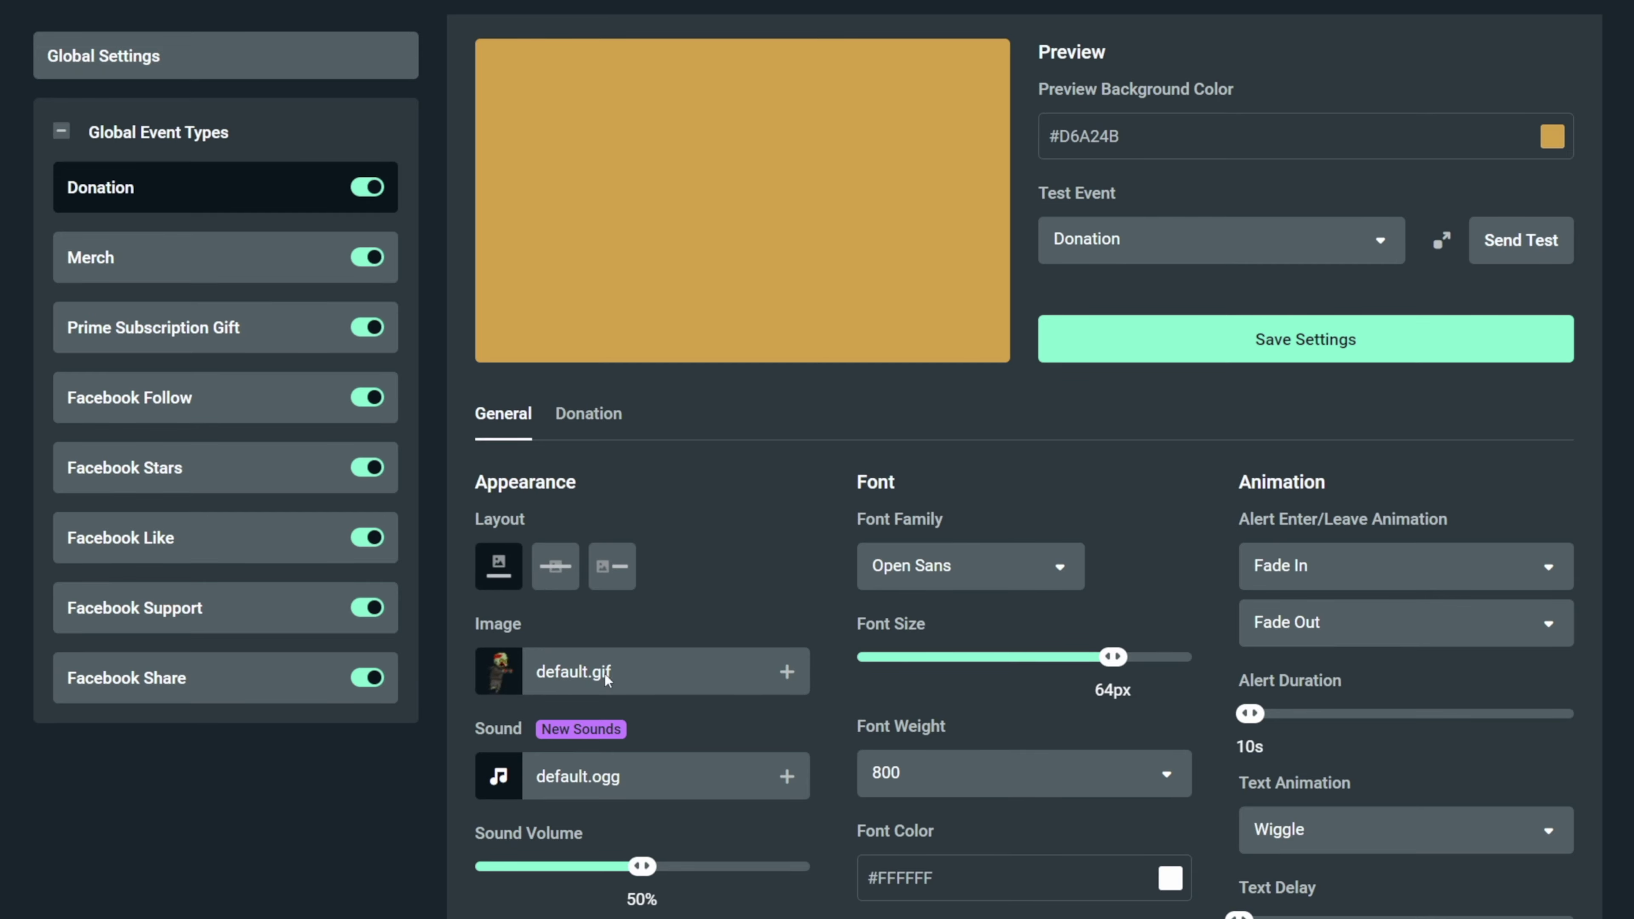
Set the stock corgi 2OB43dk.gif as the donation image, save, and preview the alert
click(787, 672)
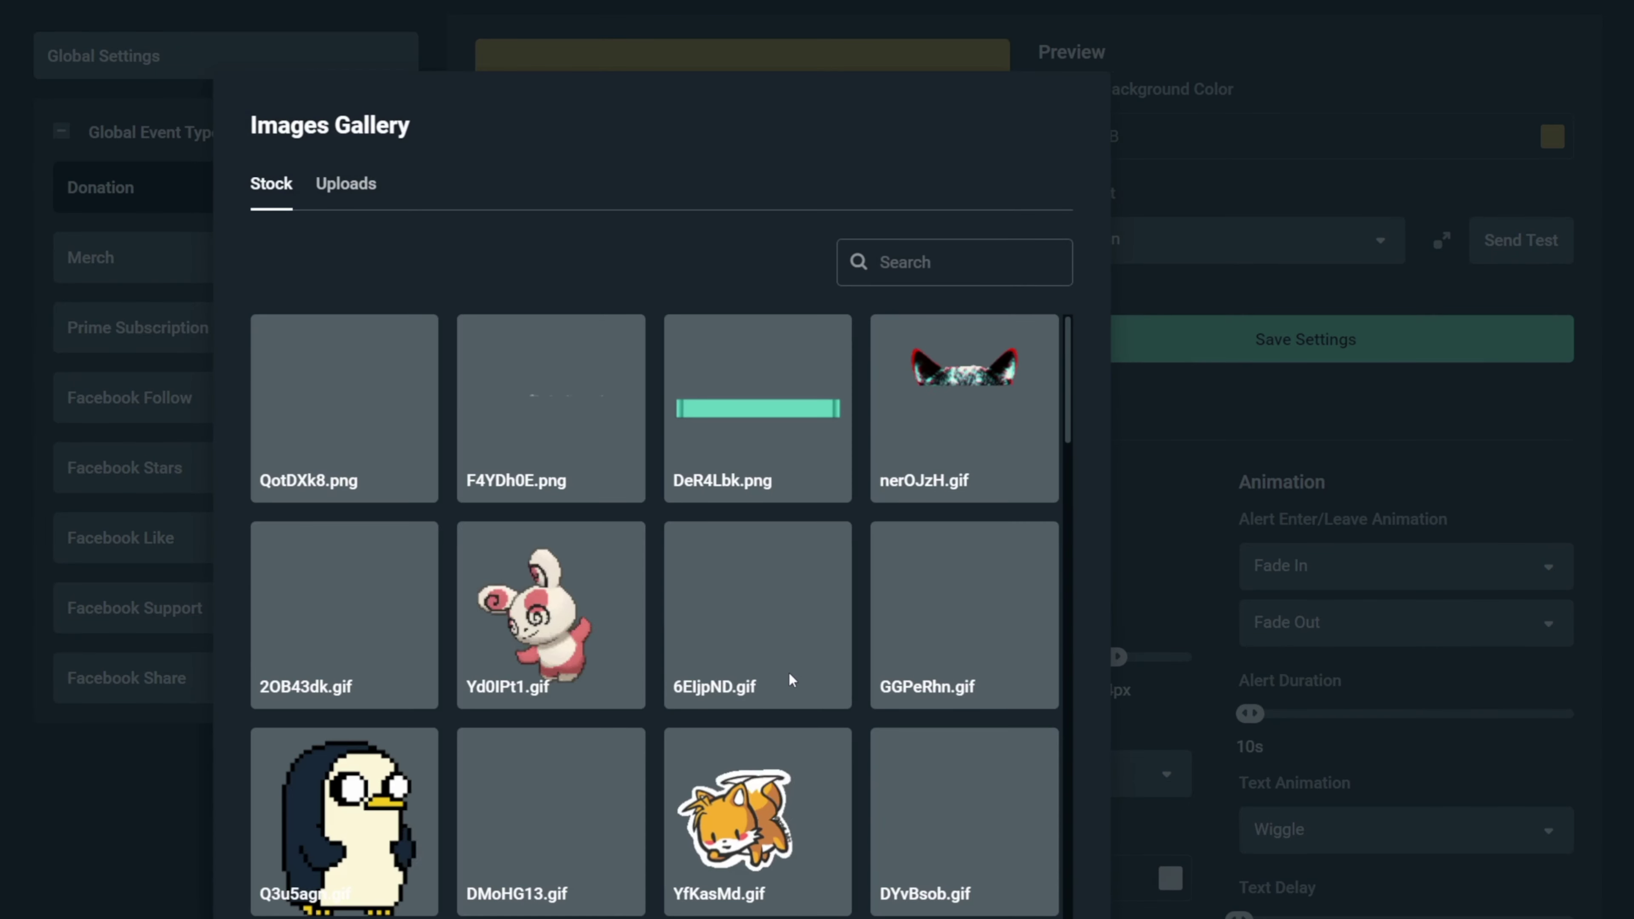
scroll(725, 515, down, 3)
scroll(725, 515, down, 5)
scroll(720, 512, up, 10)
click(348, 188)
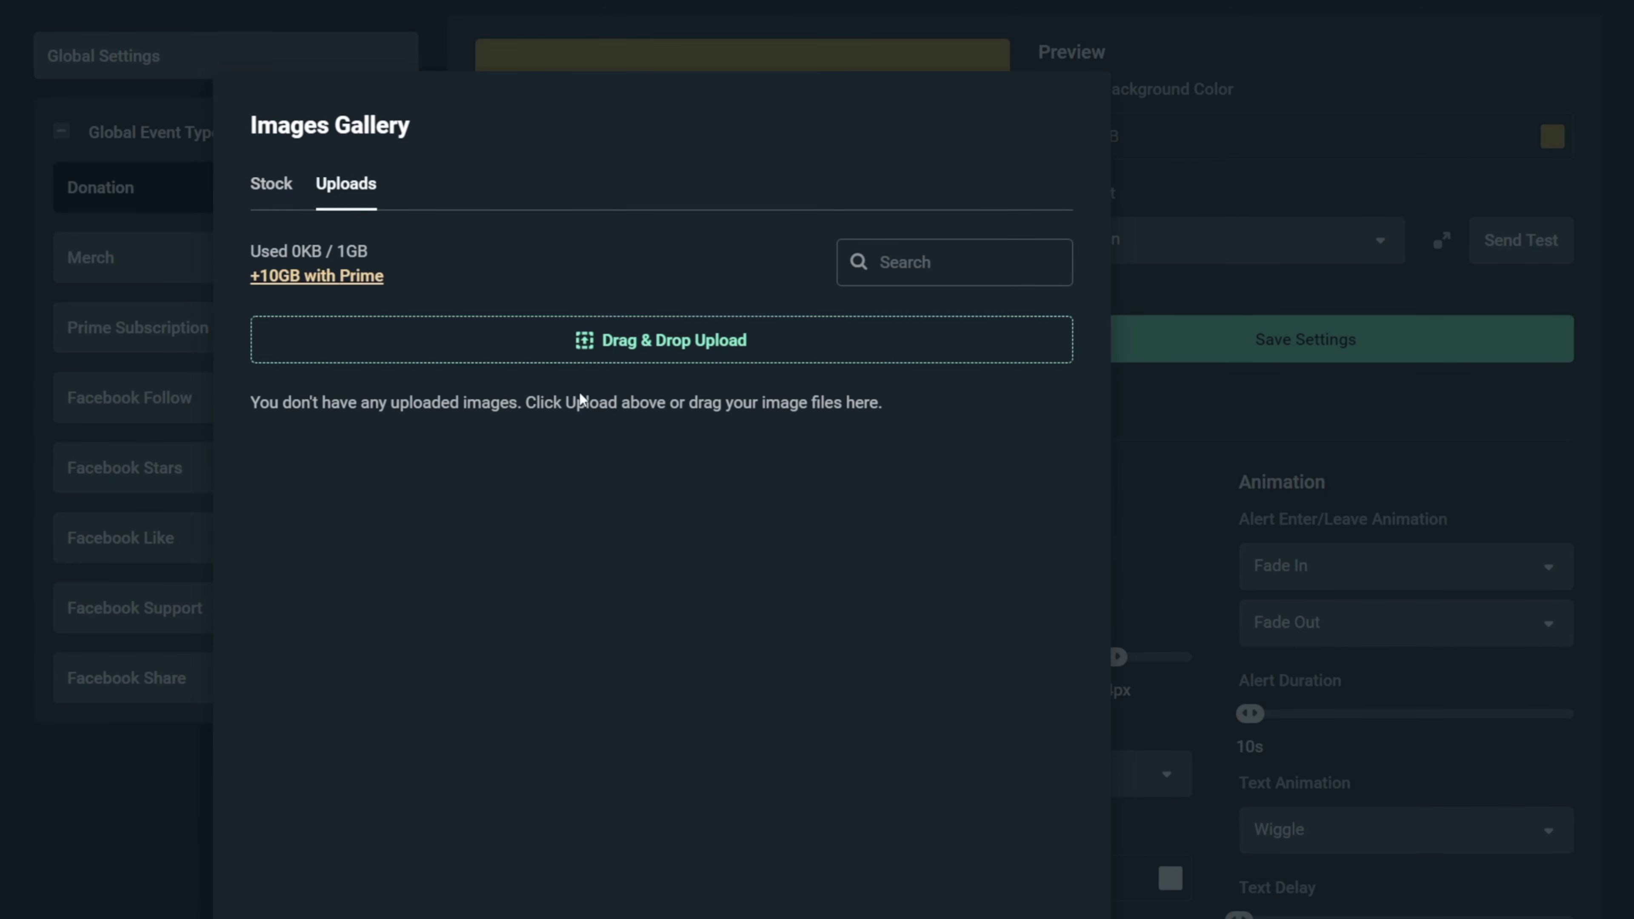
click(270, 185)
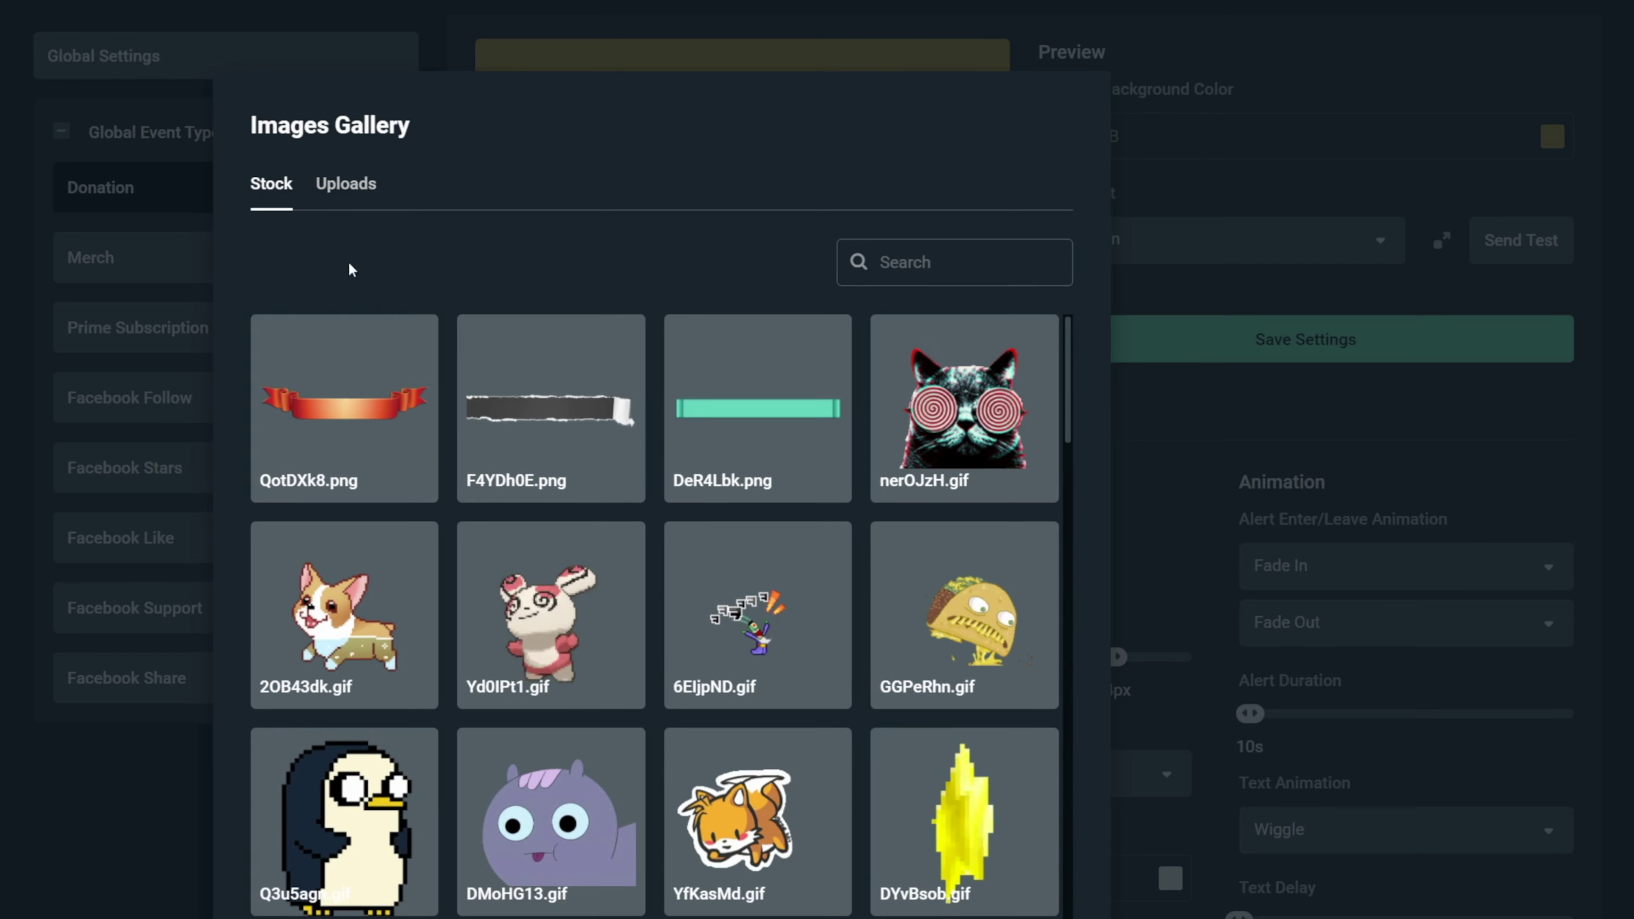
click(387, 590)
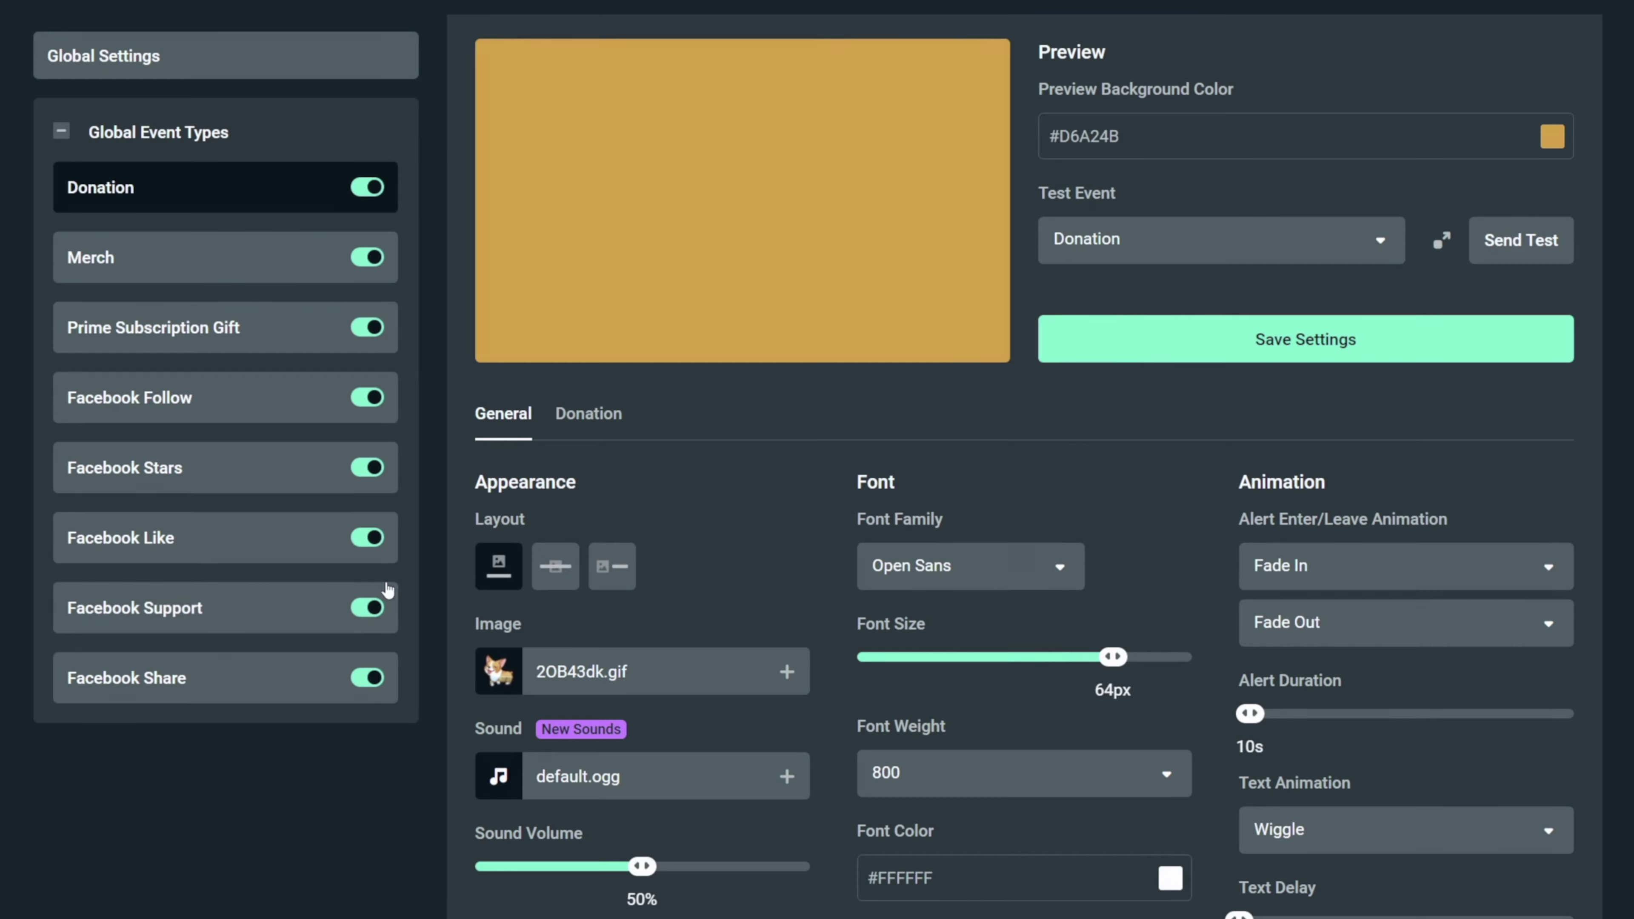
click(1306, 344)
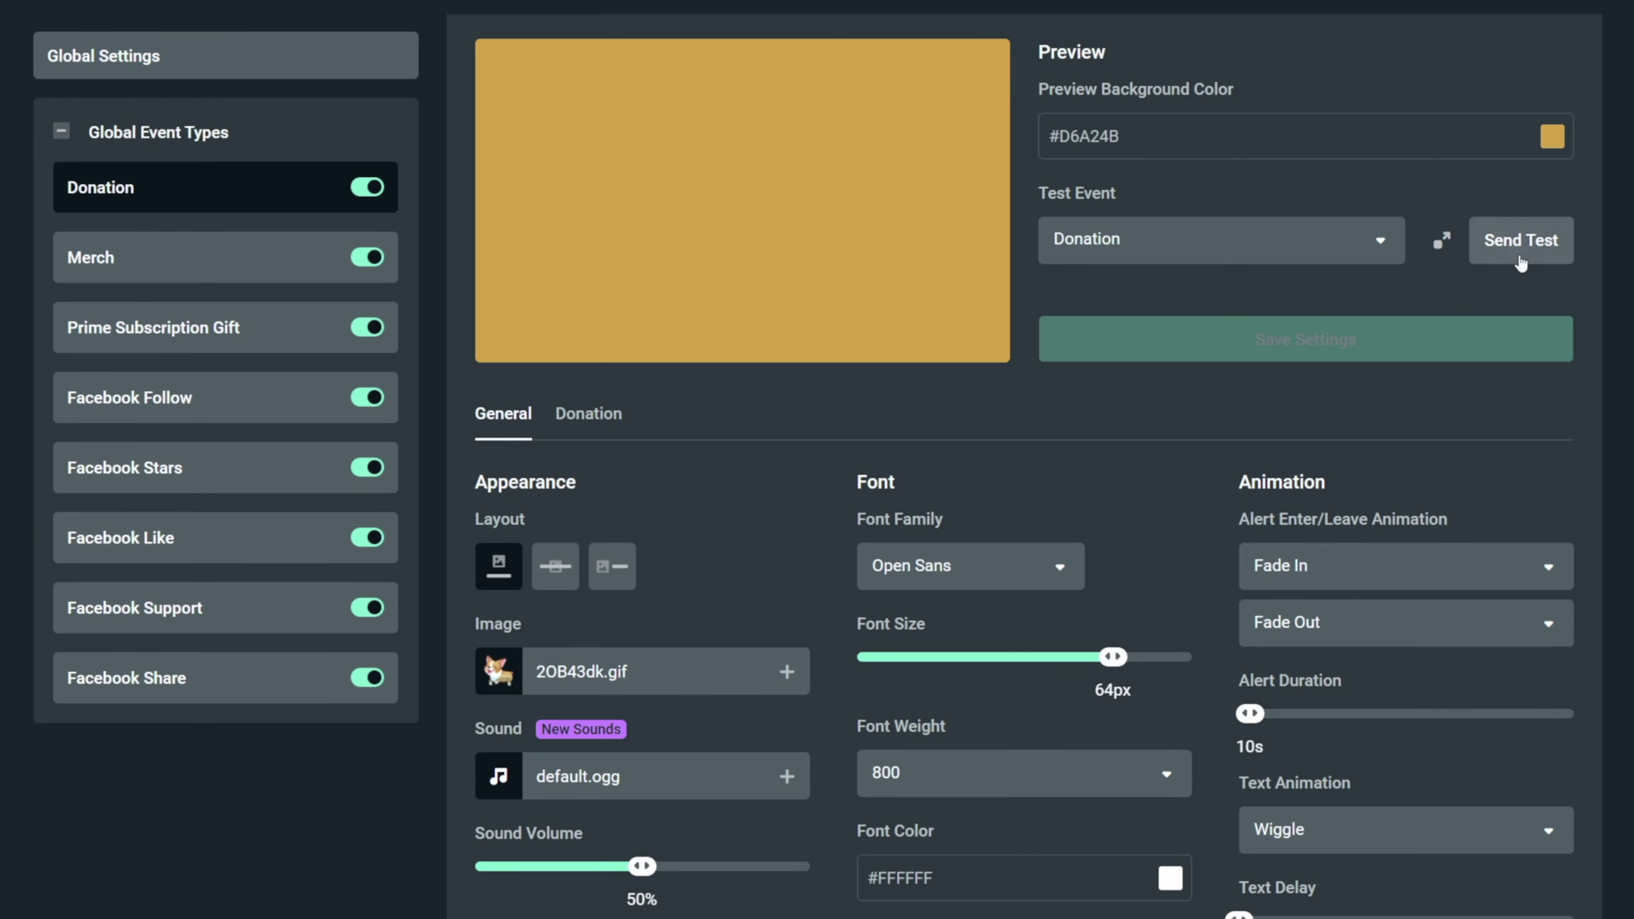
click(1531, 251)
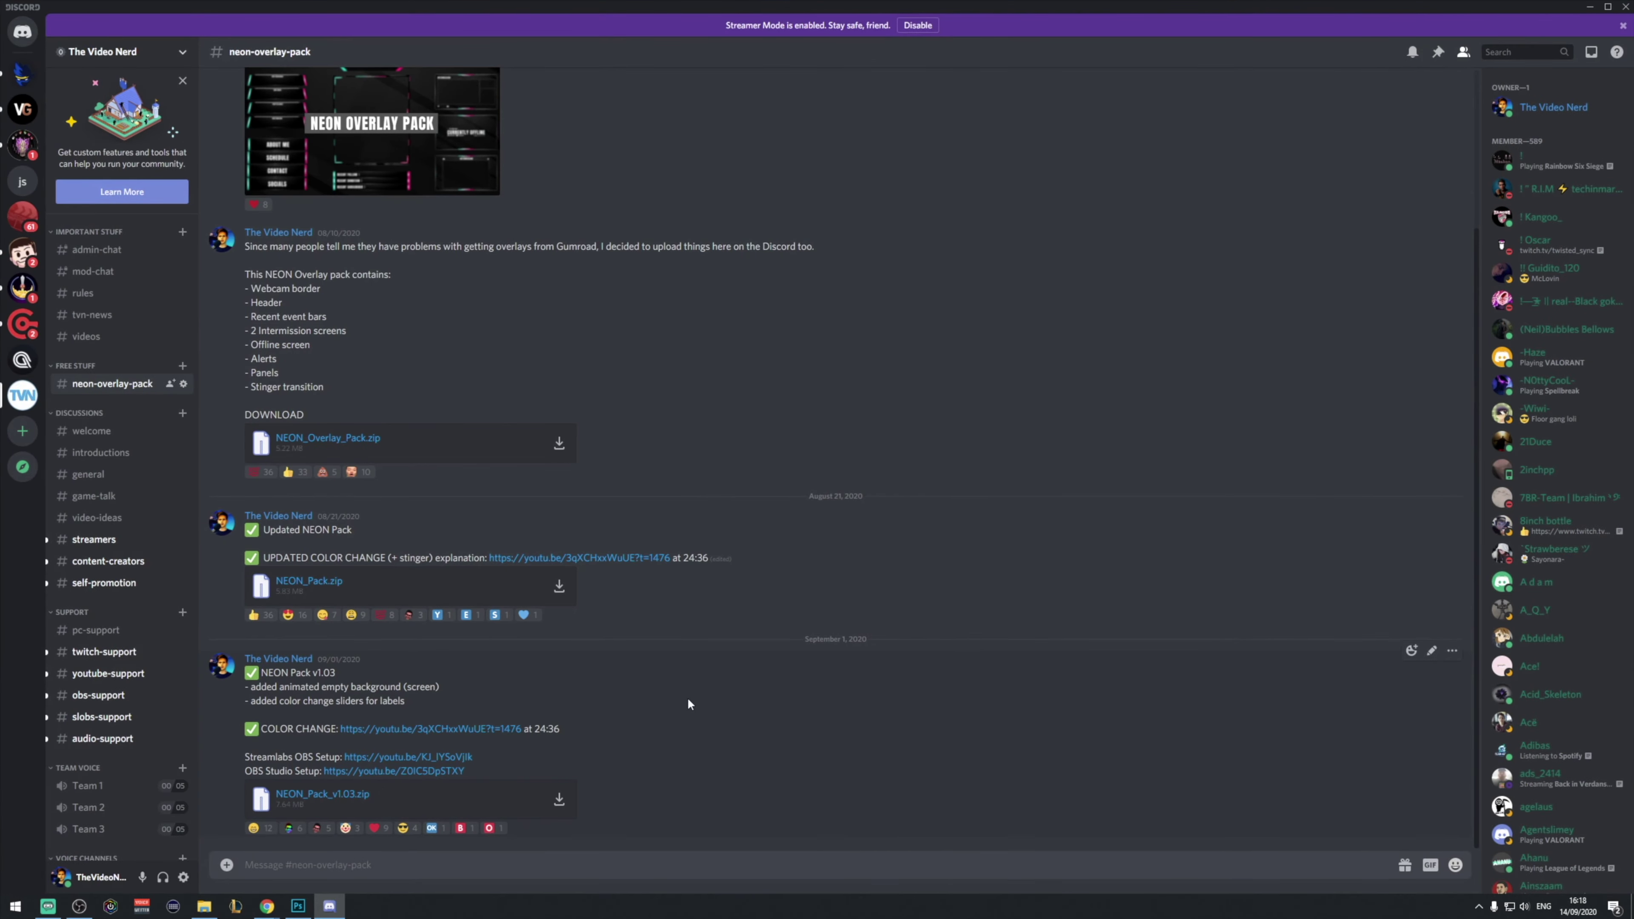
Scroll to the first #neon-overlay-pack post and enlarge the NEON Overlay Pack preview image
scroll(943, 750, up, 3)
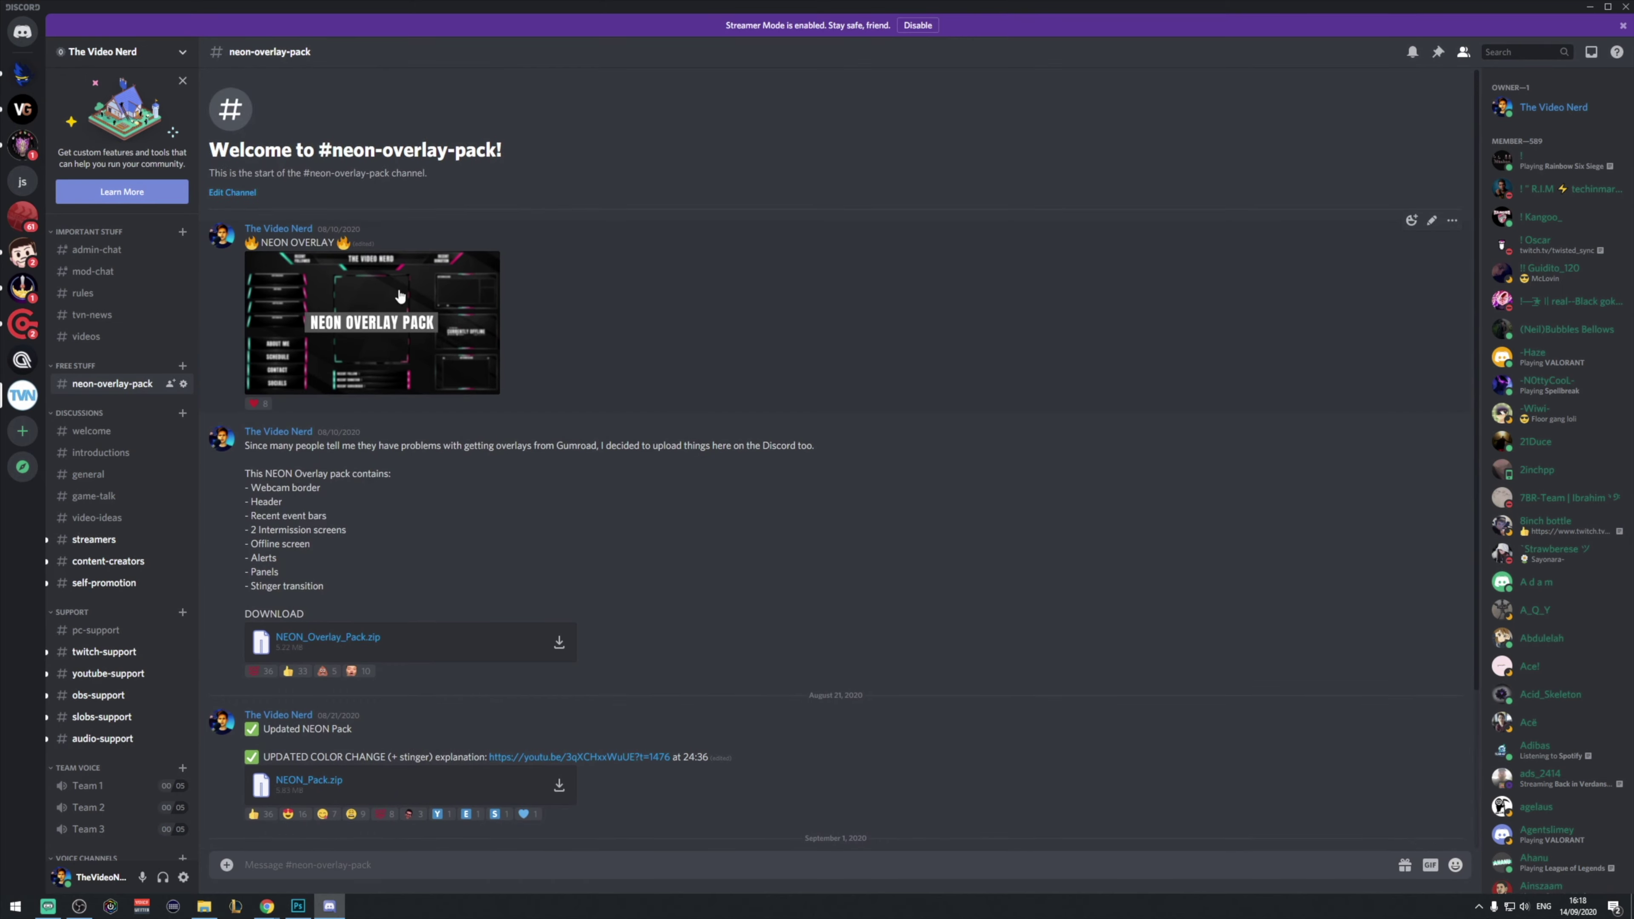
click(372, 319)
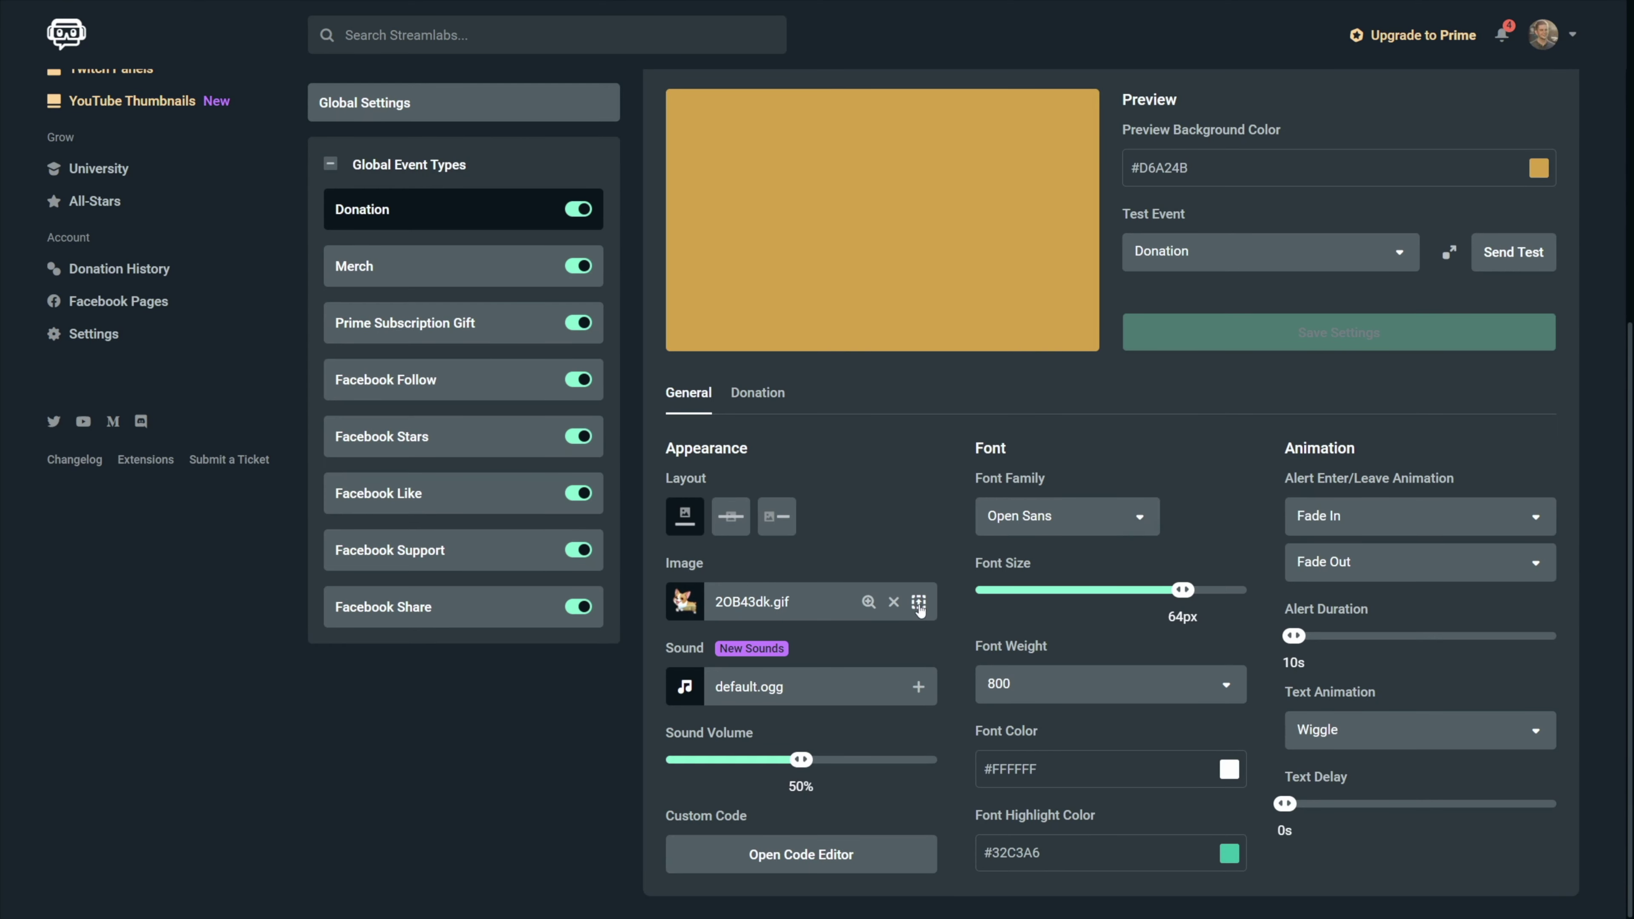
Upload new donation.png from the NEON Pack alerts folder to the image gallery's Uploads
click(919, 602)
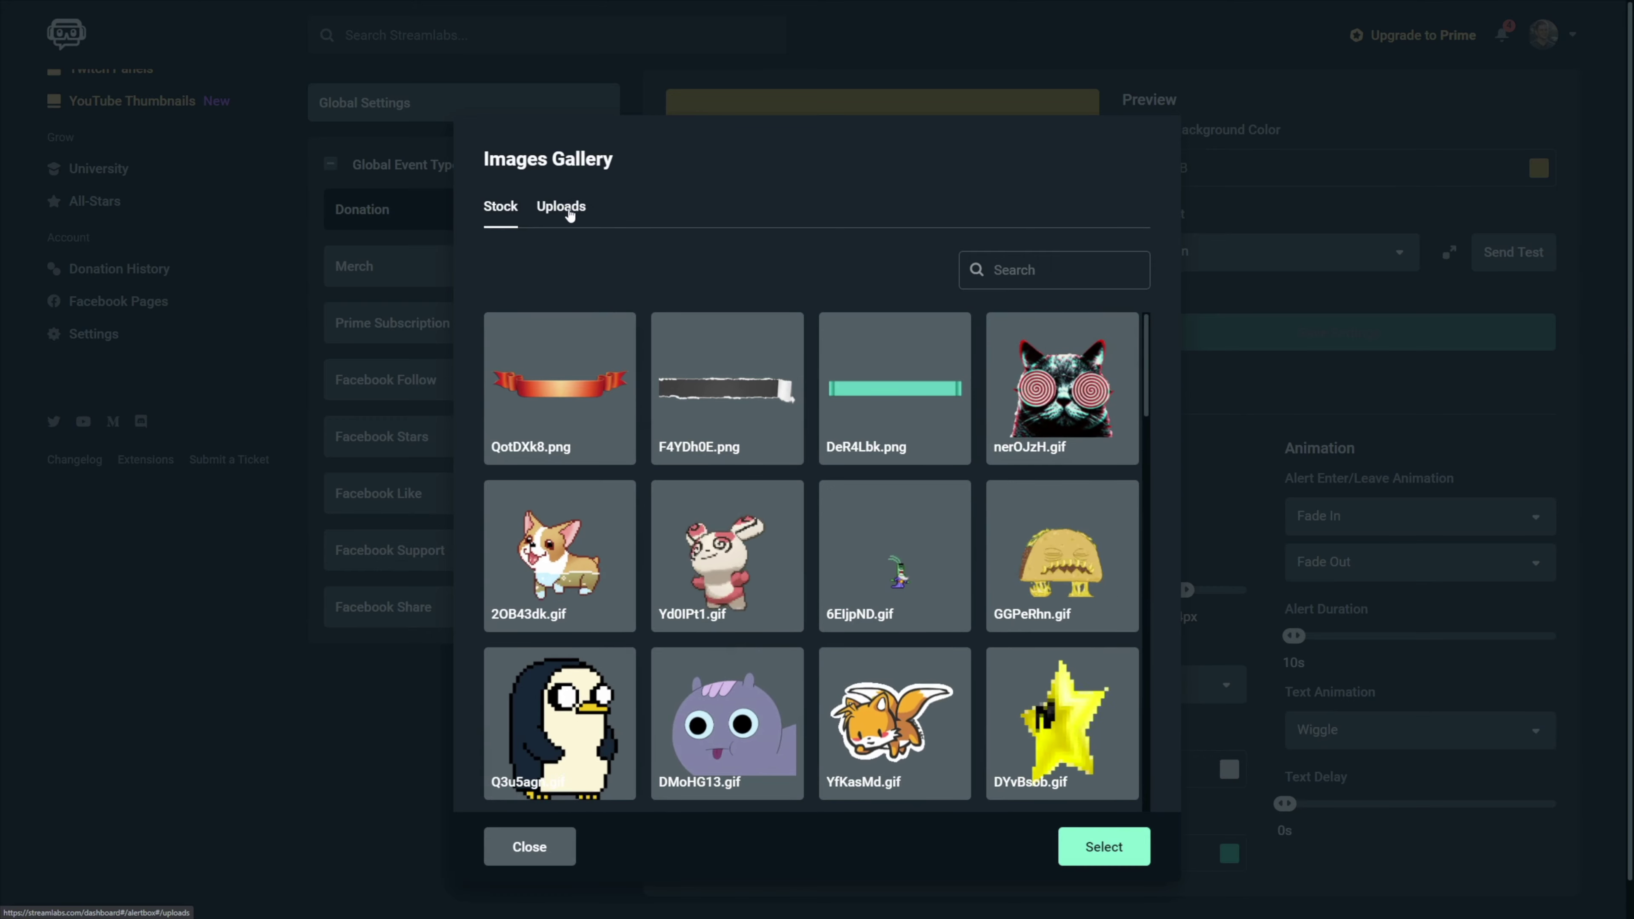
click(569, 215)
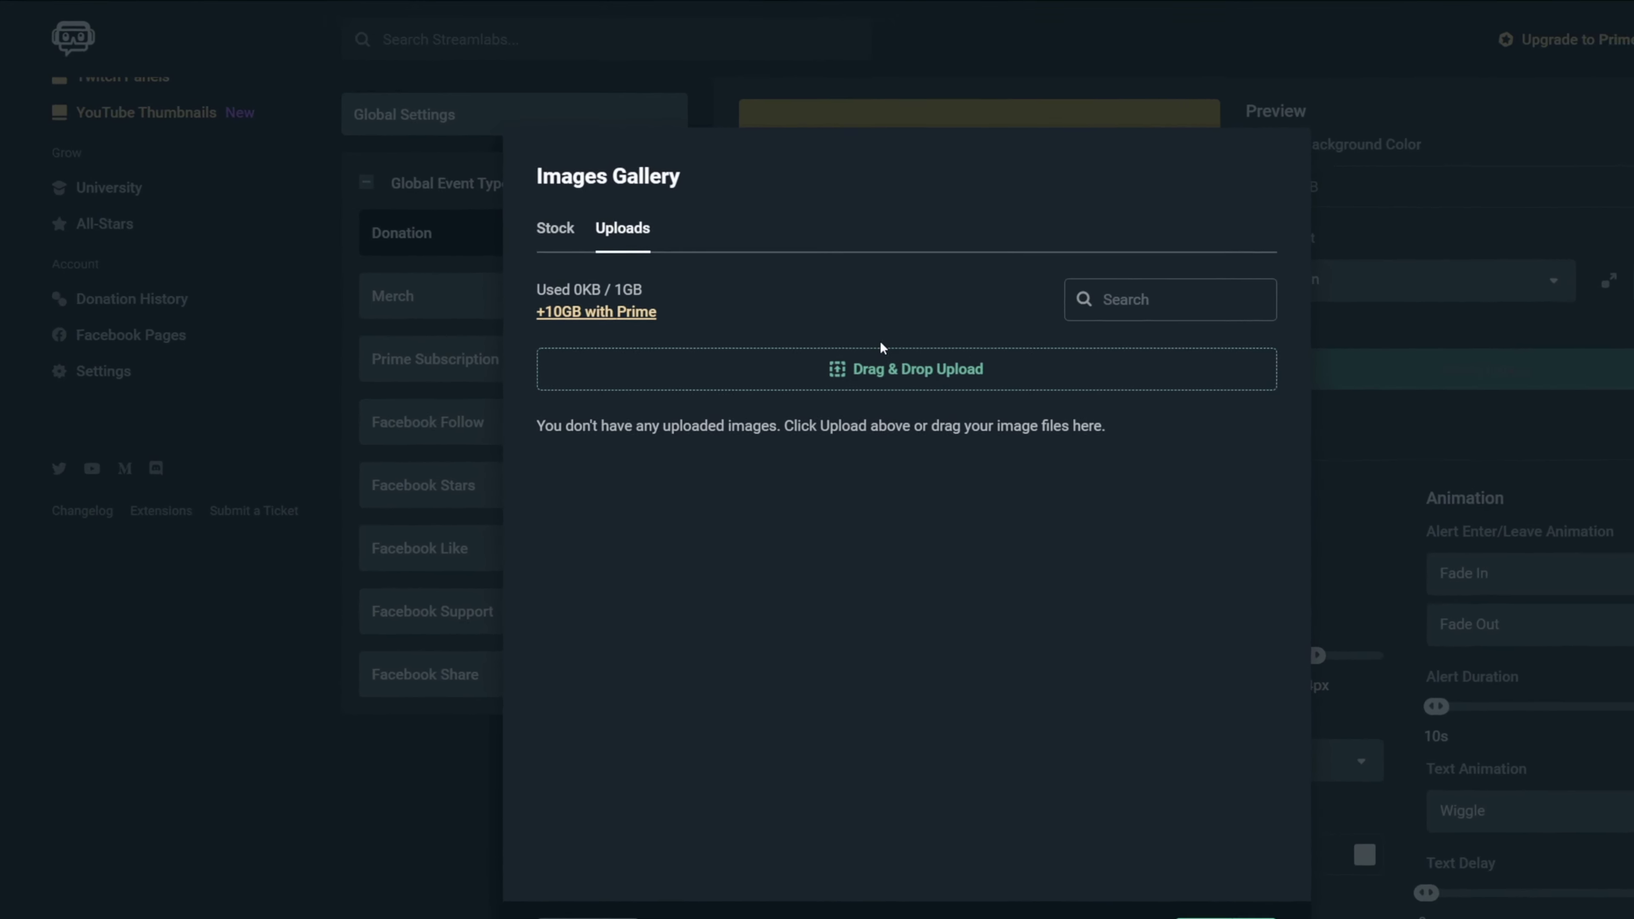
click(886, 352)
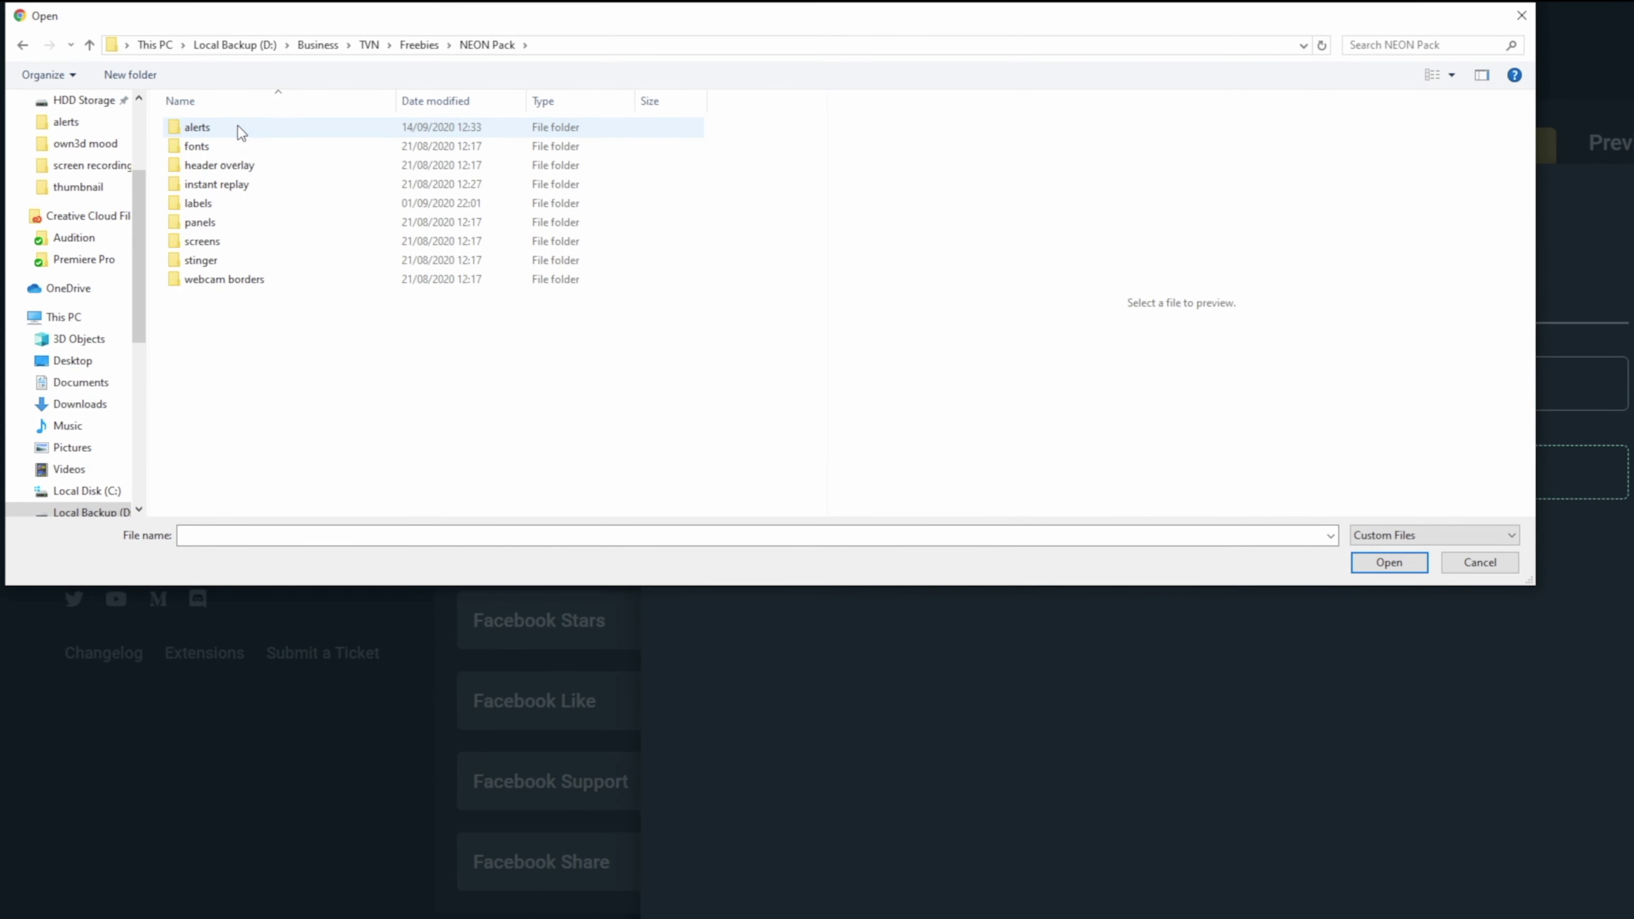
double_click(208, 127)
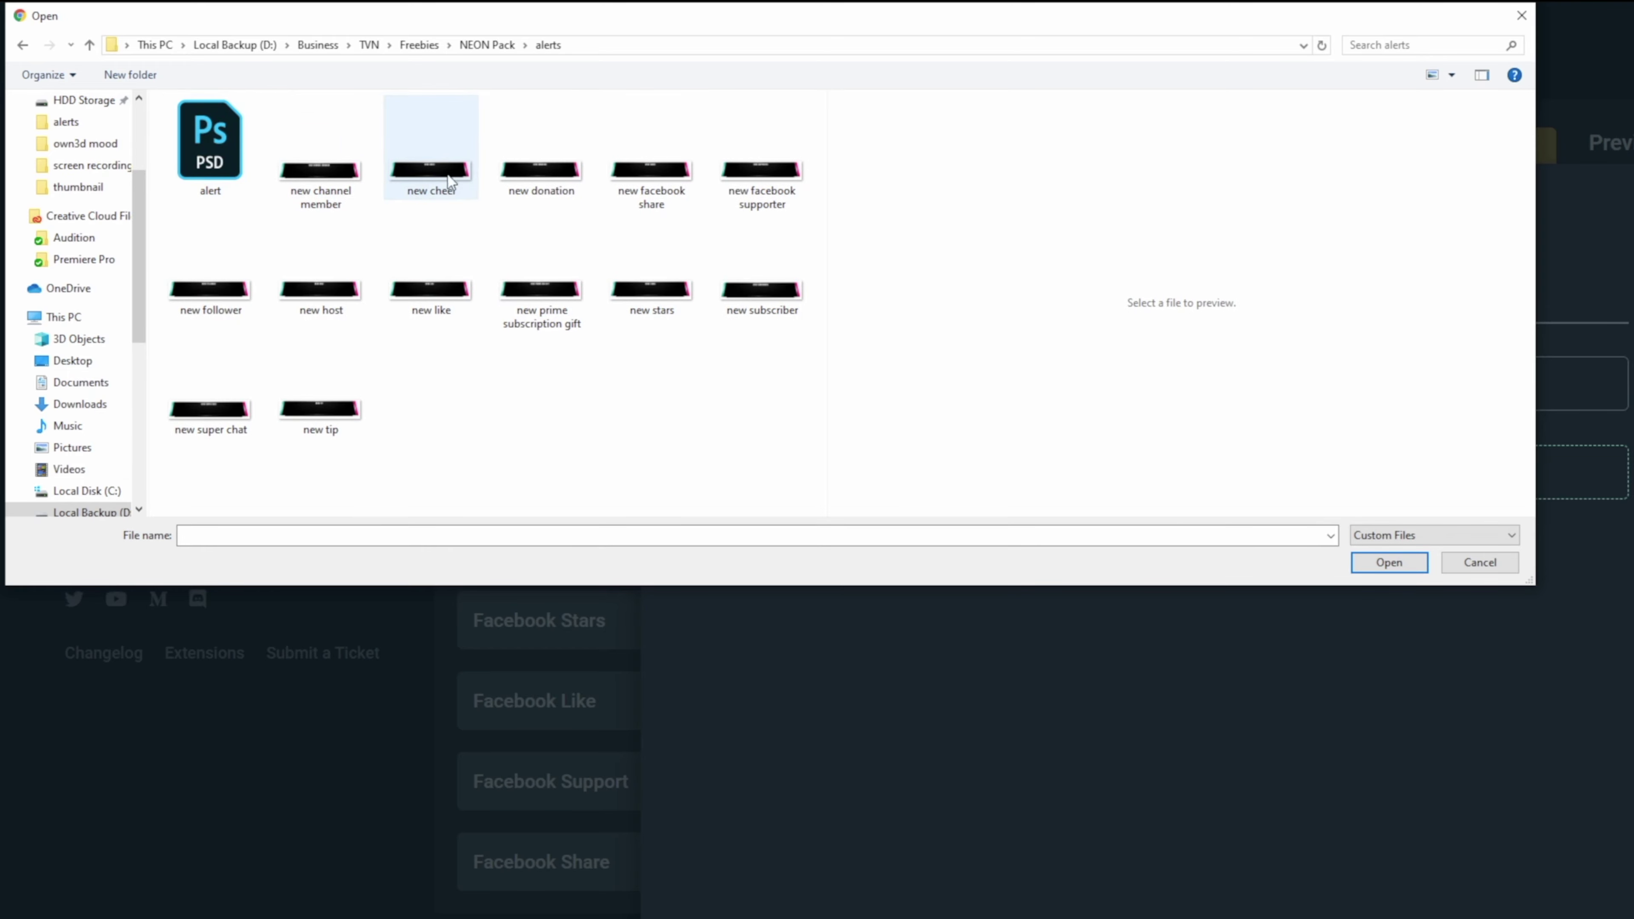
click(539, 184)
double_click(538, 182)
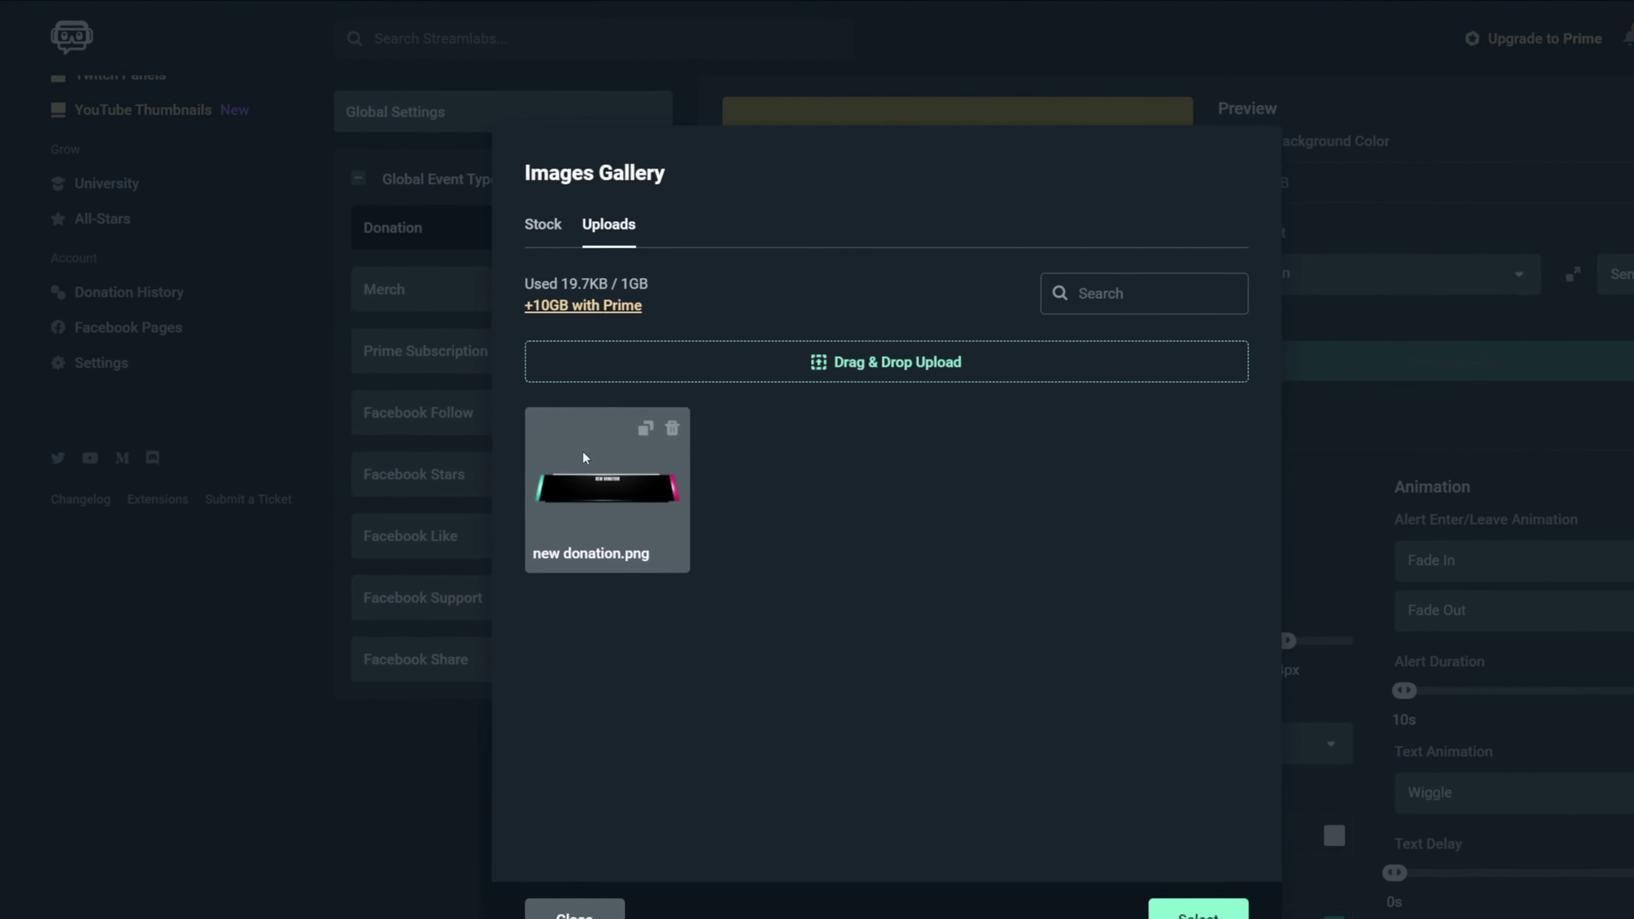
Make new donation.png the donation alert image, save, and send a test alert
click(583, 454)
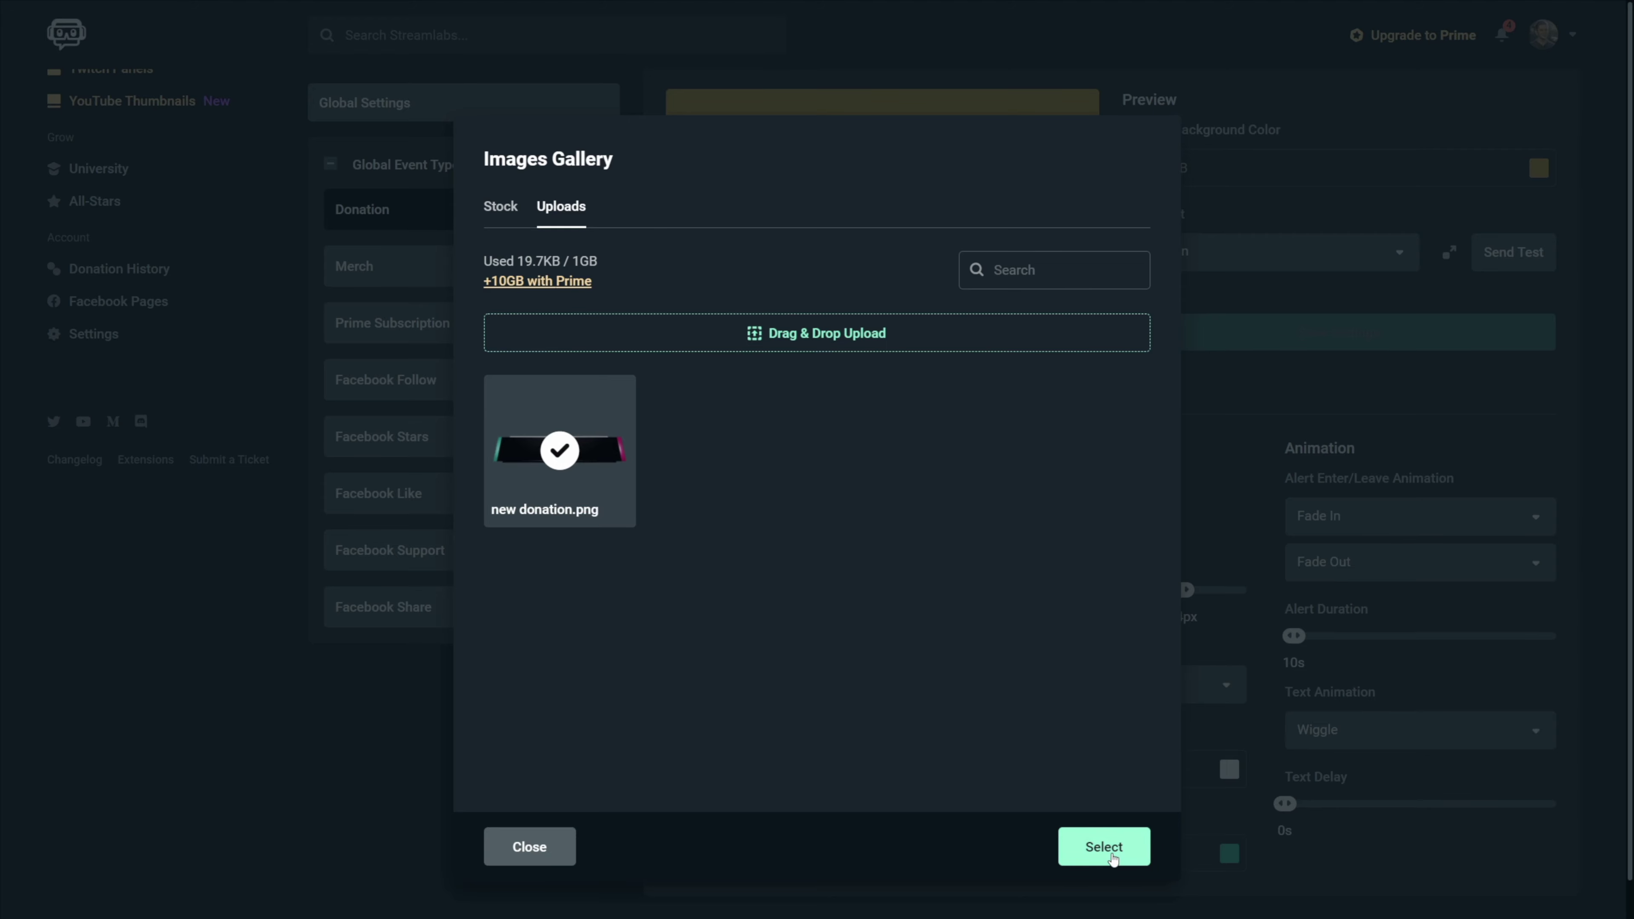
click(1112, 857)
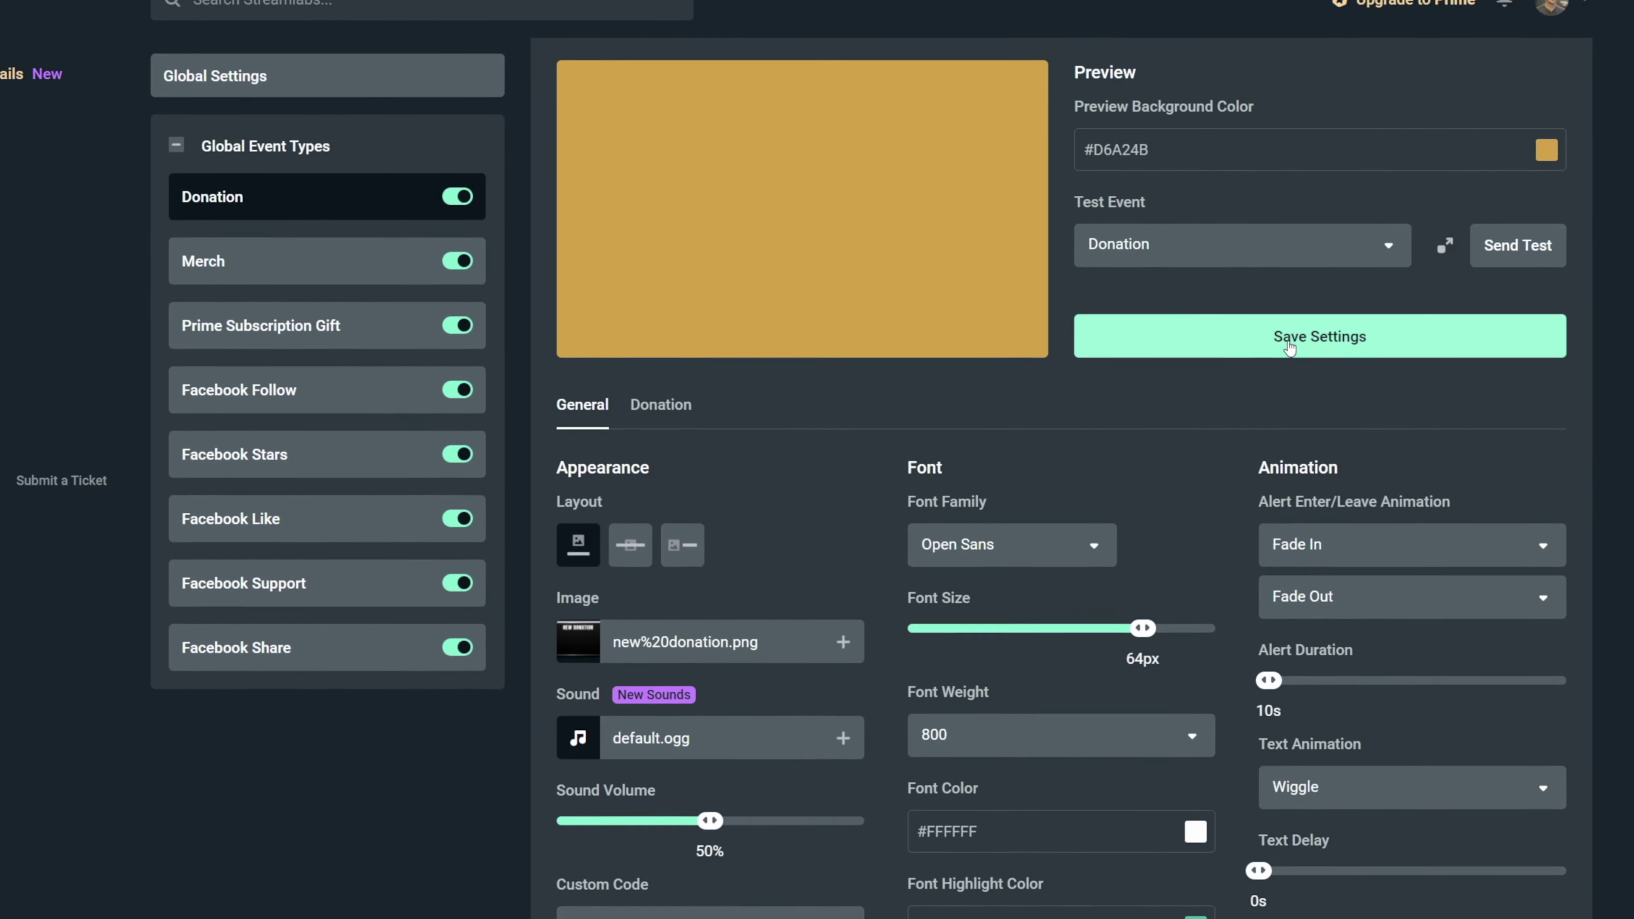
click(1313, 342)
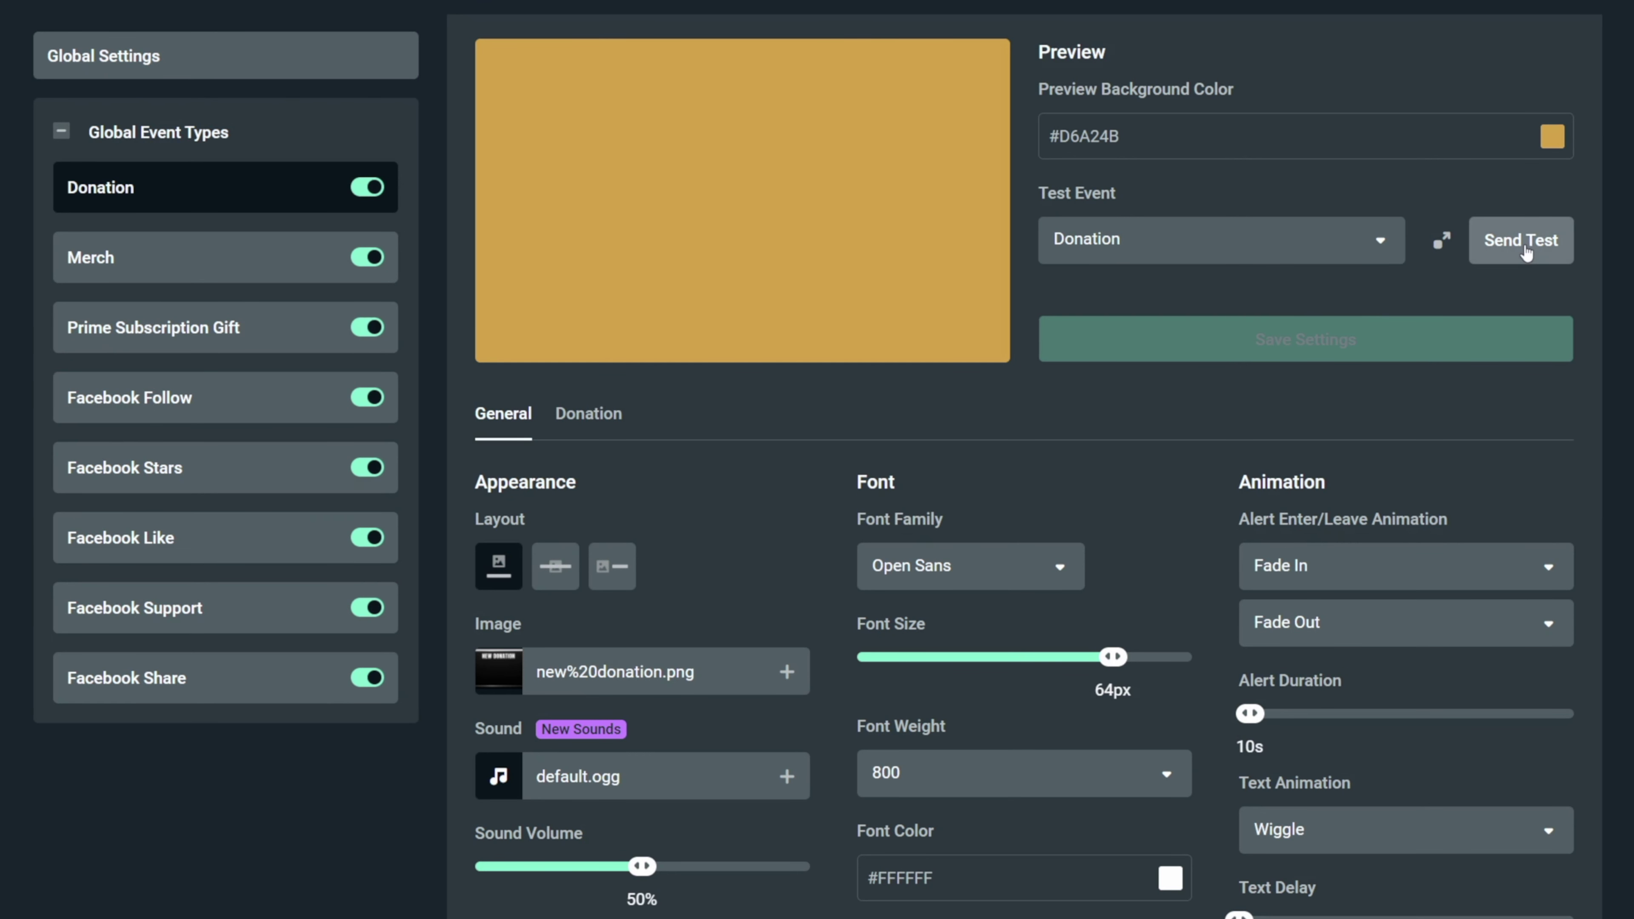
click(1526, 250)
Place the alert text over the image, edit 'donated' in the message template, then save and test
click(556, 568)
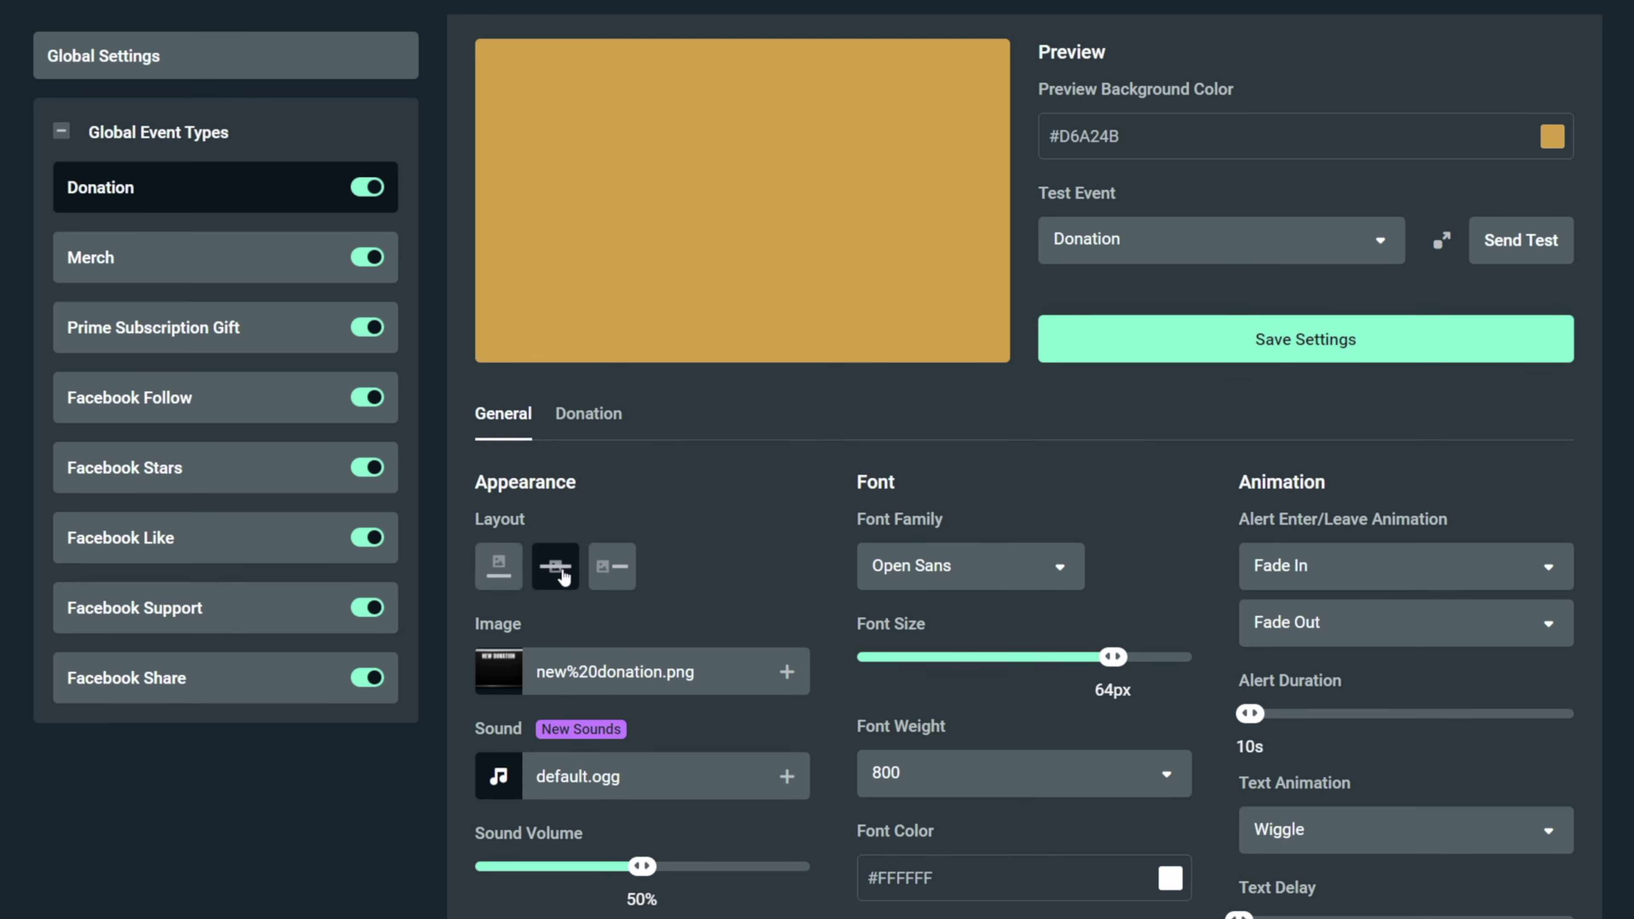
click(595, 417)
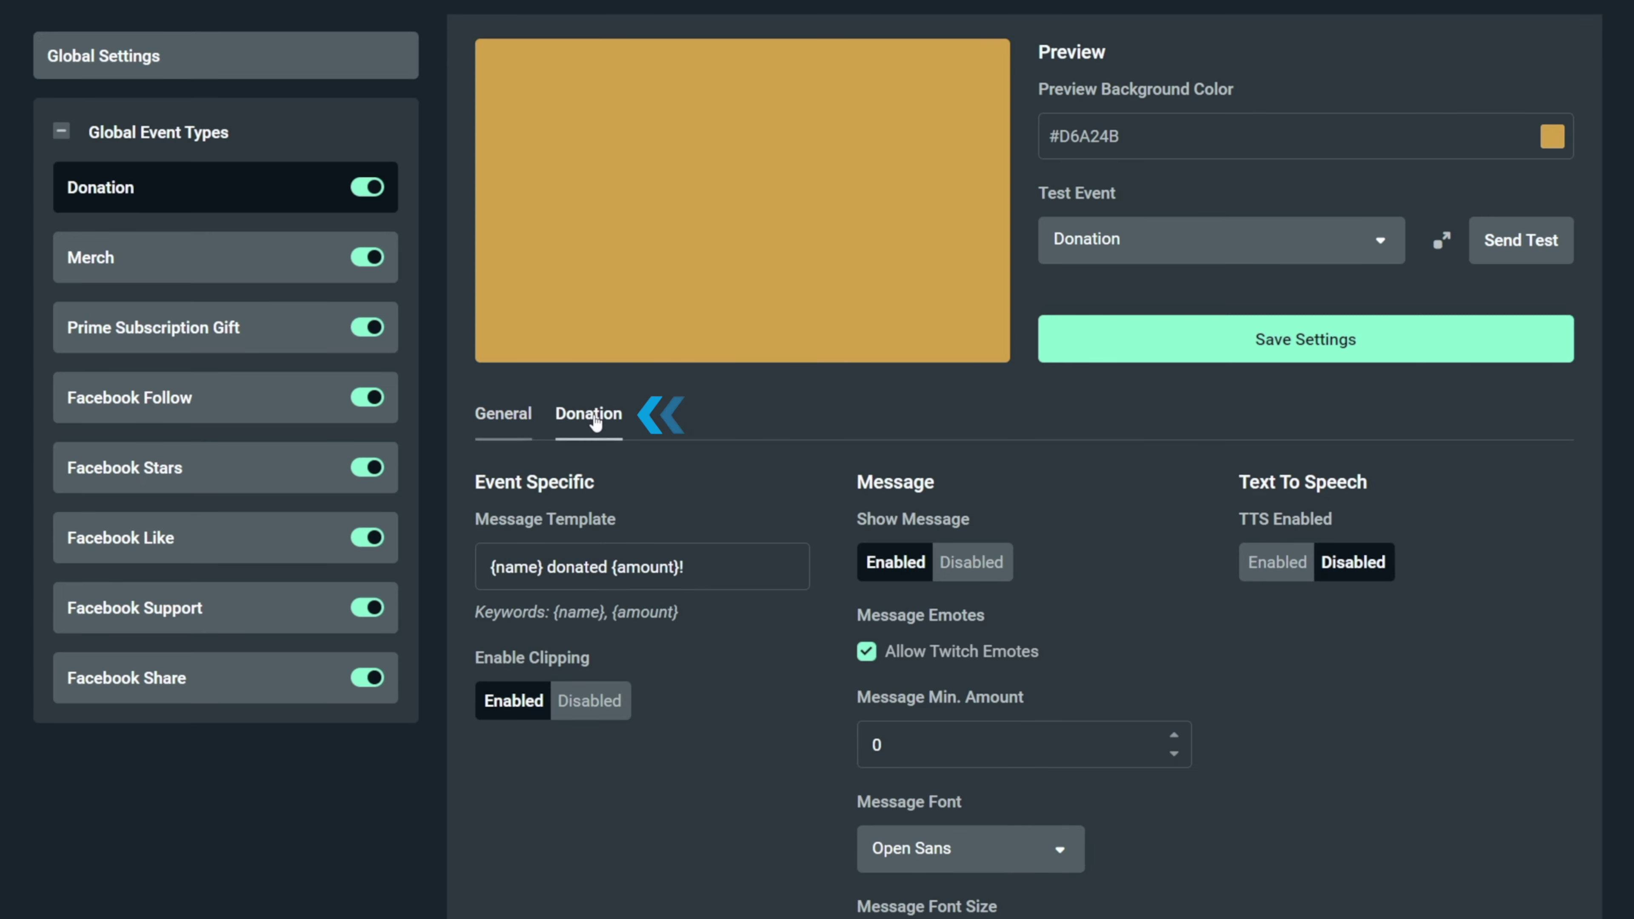
double_click(549, 572)
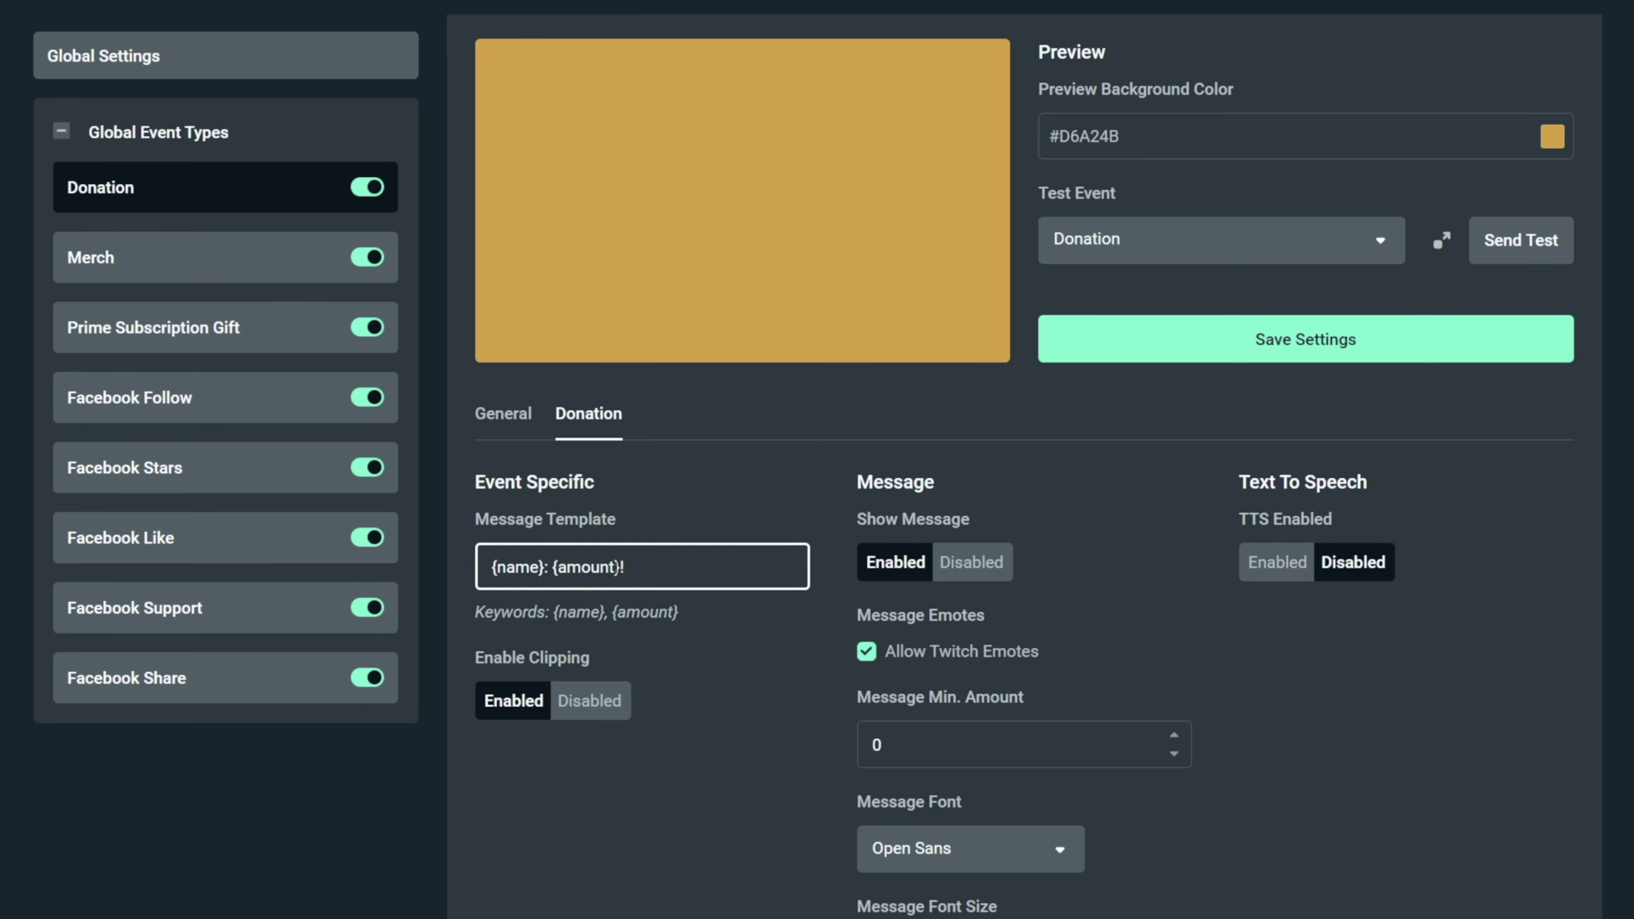
click(744, 666)
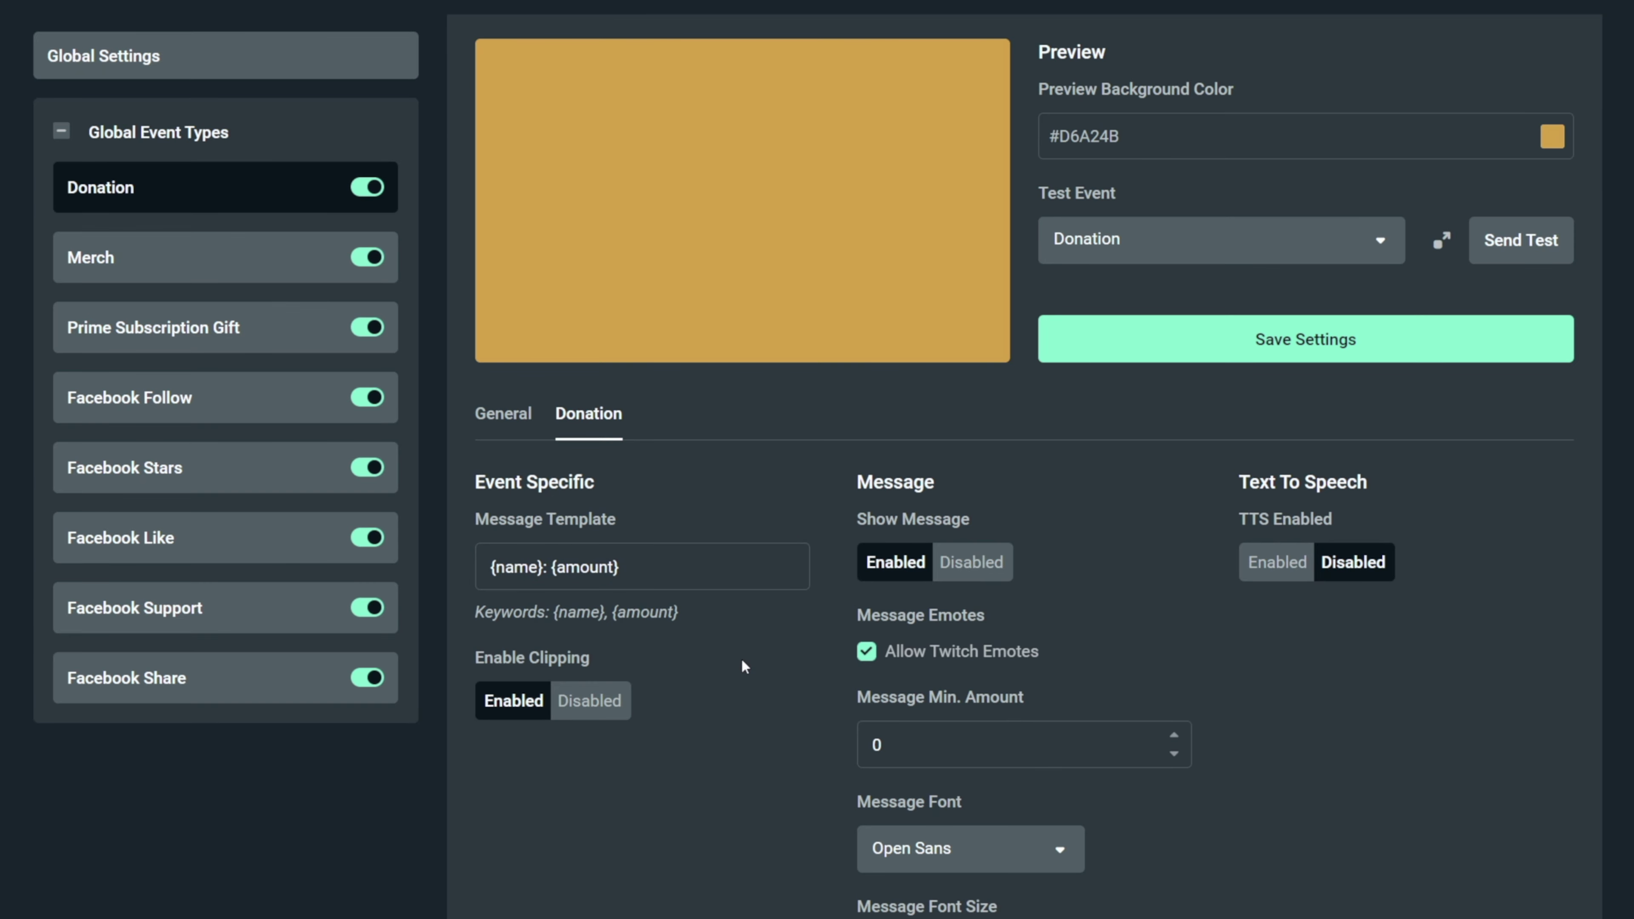
click(1264, 352)
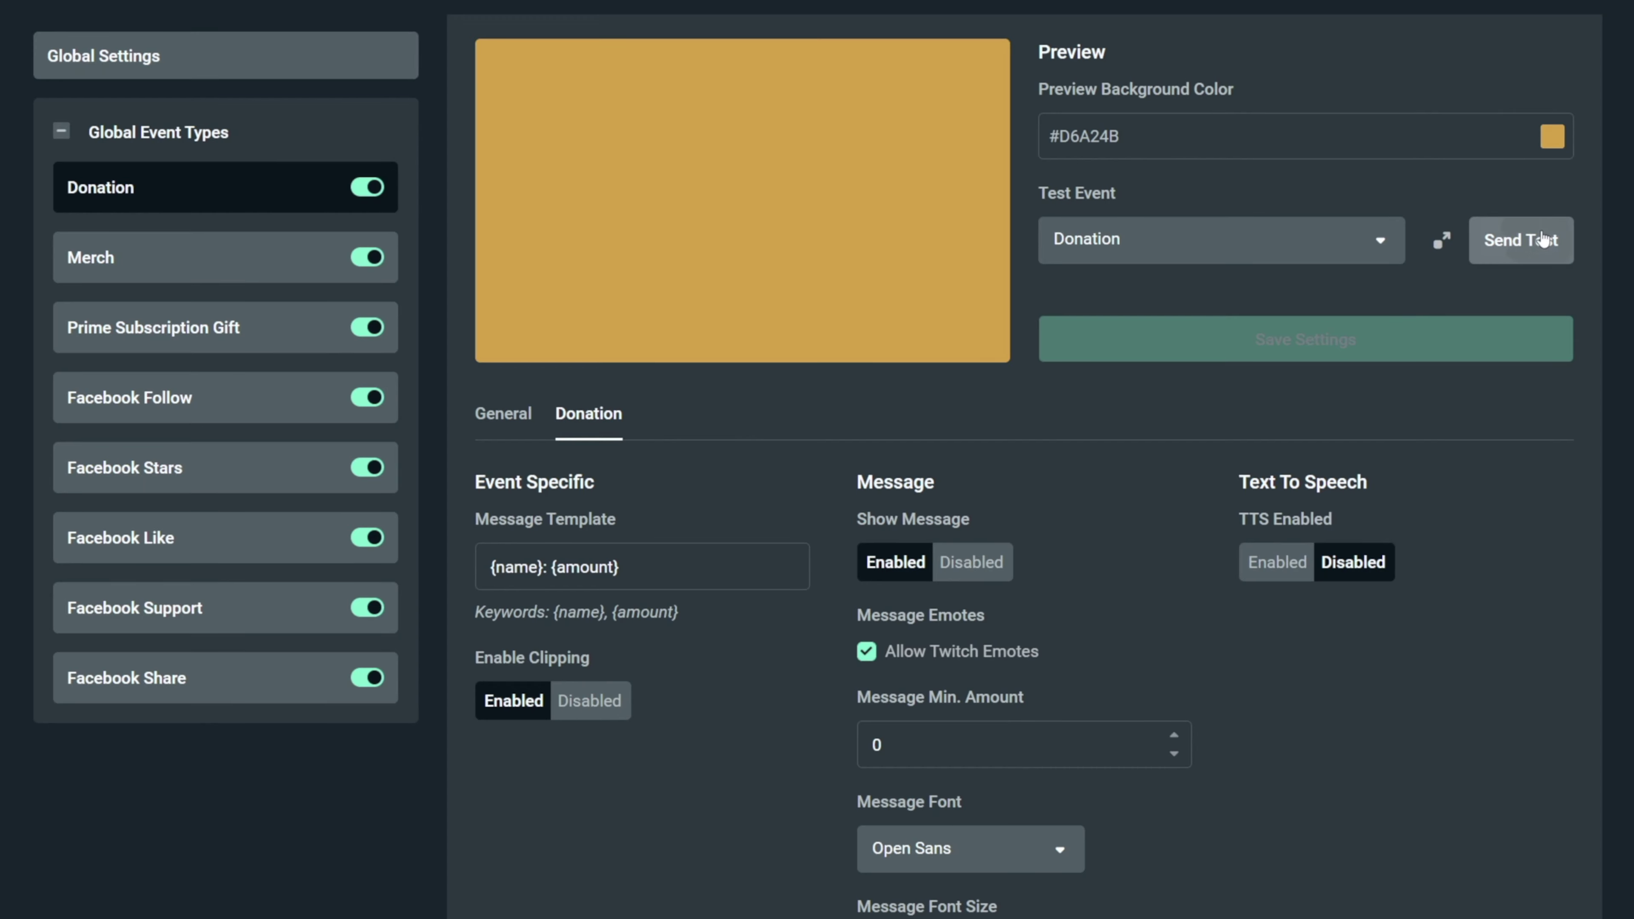
click(1541, 240)
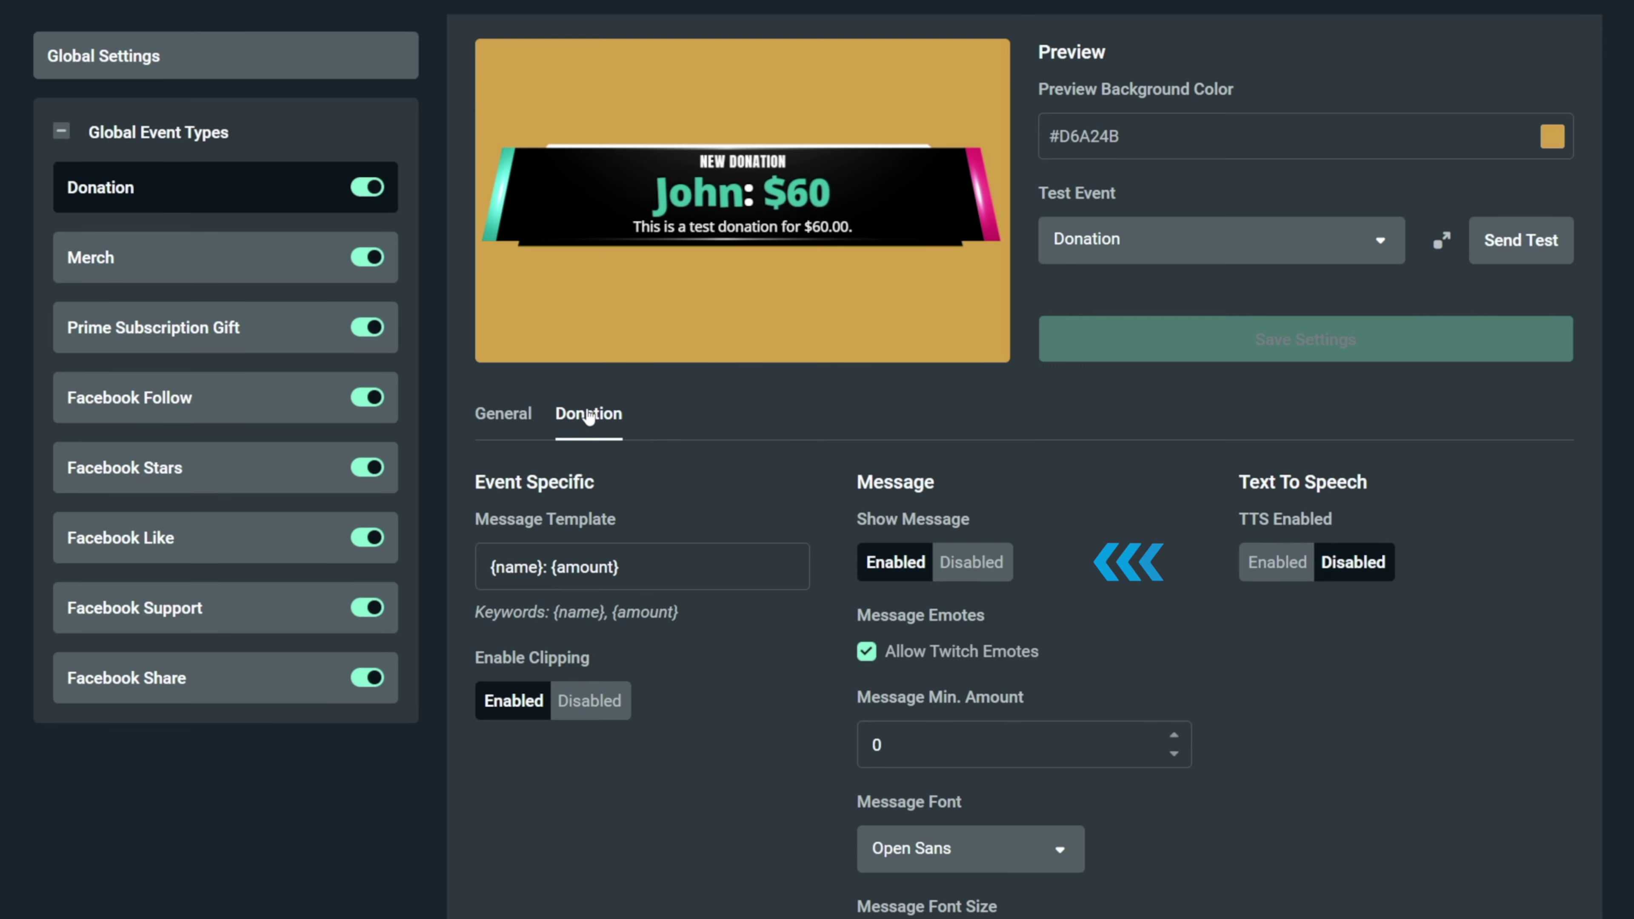
Disable Show Message for donation alerts, save the settings and fire another test alert
click(1002, 574)
scroll(985, 571, up, 5)
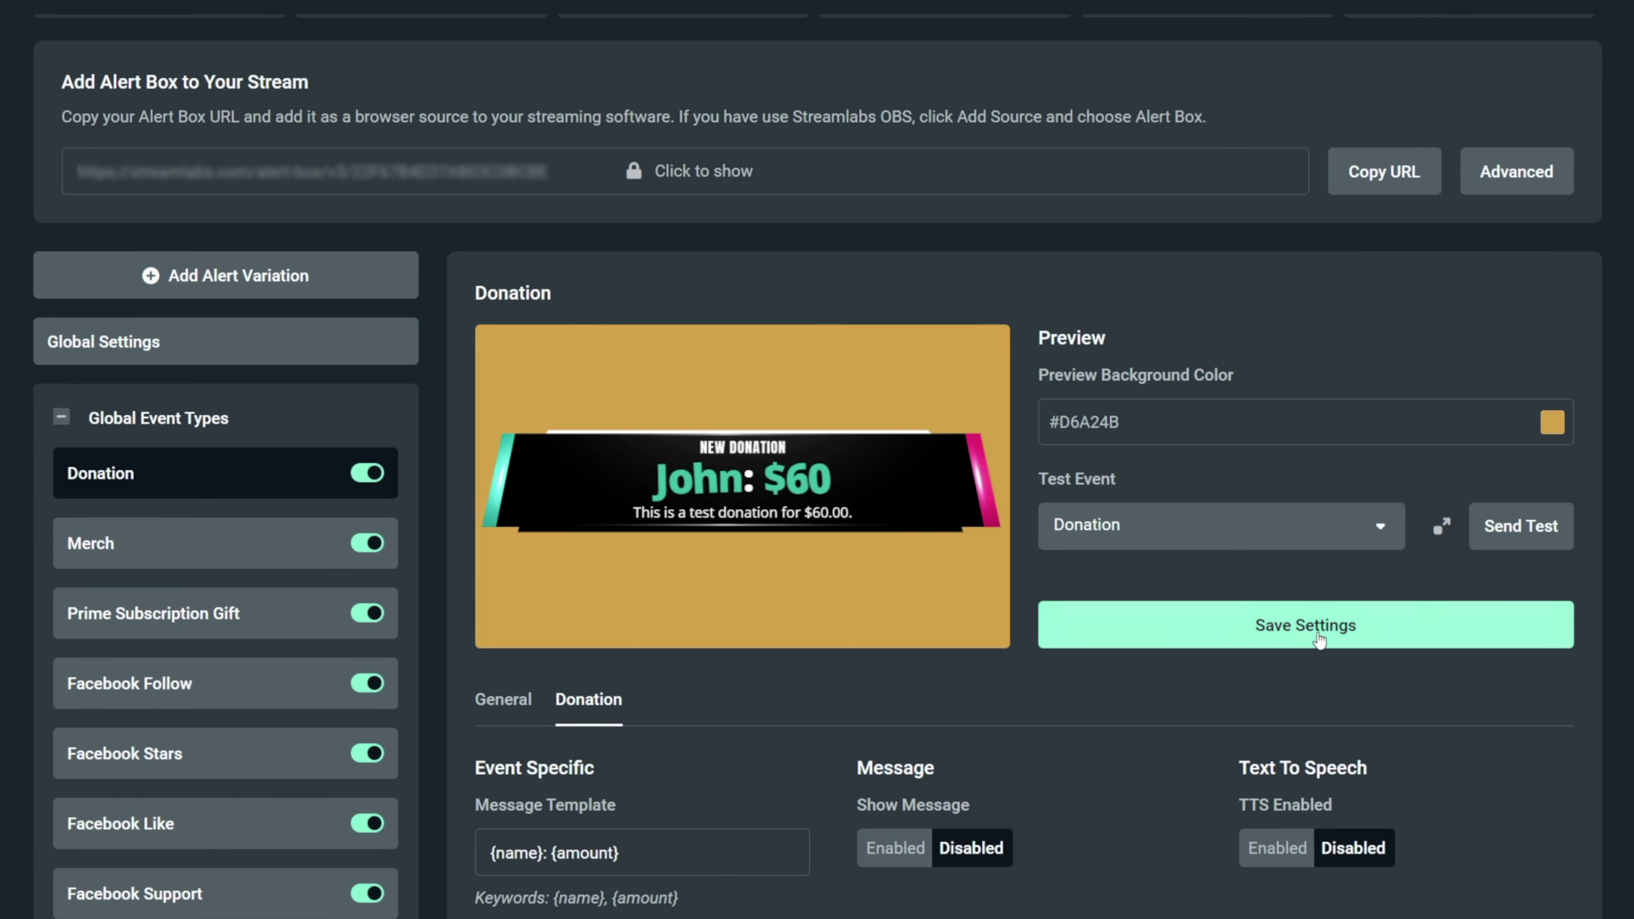
click(1323, 639)
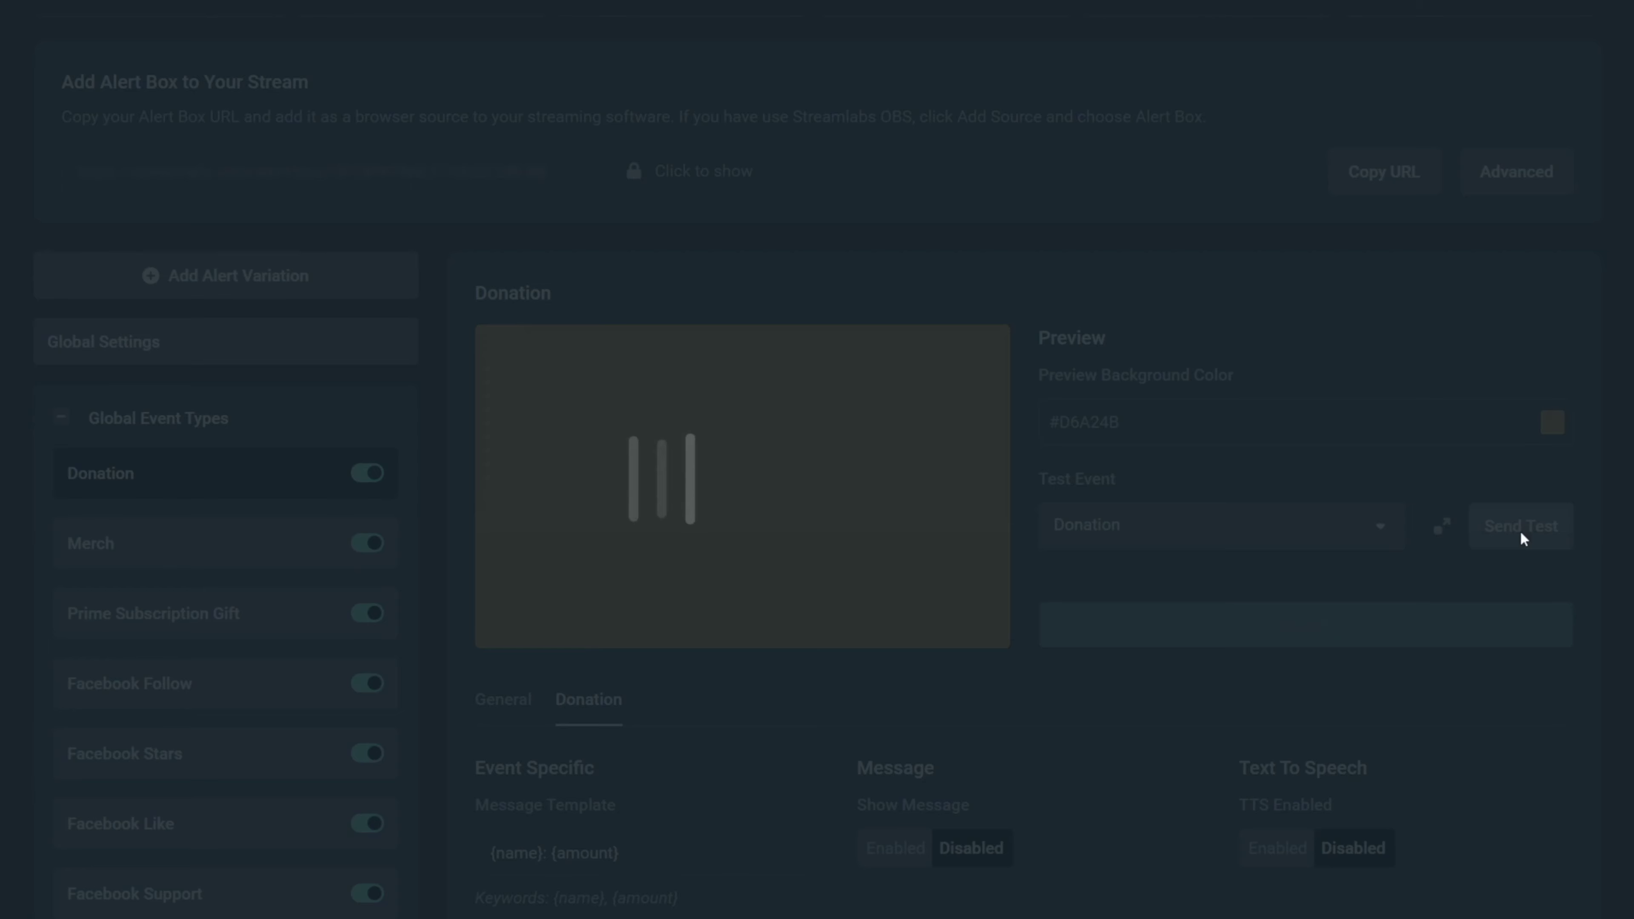
click(1520, 532)
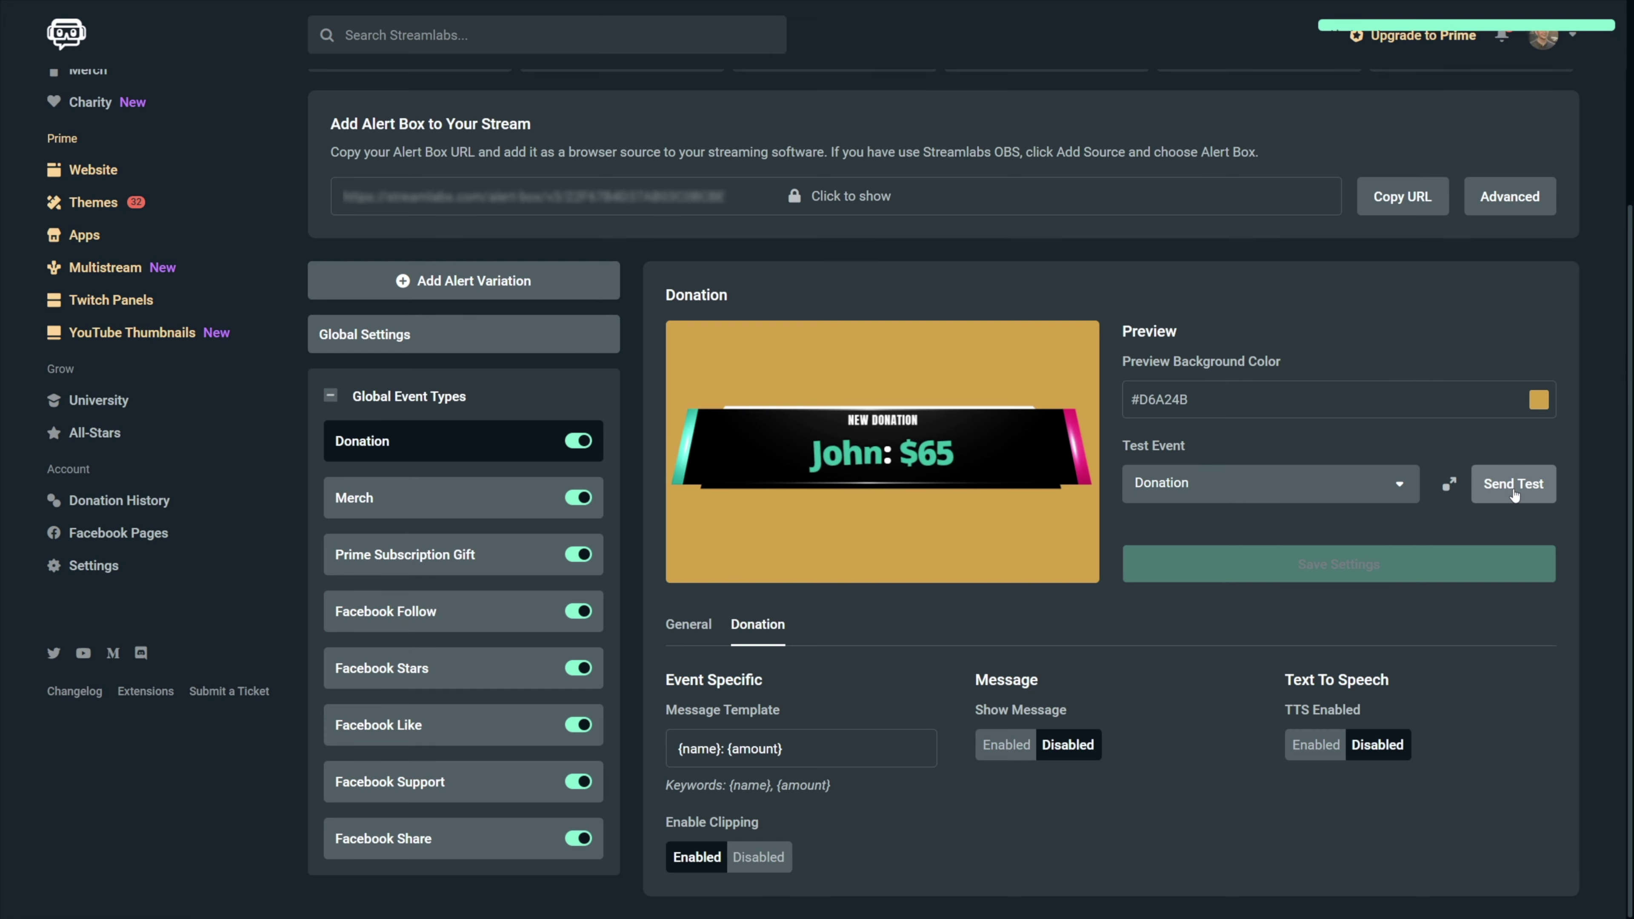
Review the donation General settings and the sound gallery's Uploads, keeping default.ogg as the sound
click(708, 627)
scroll(859, 655, down, 3)
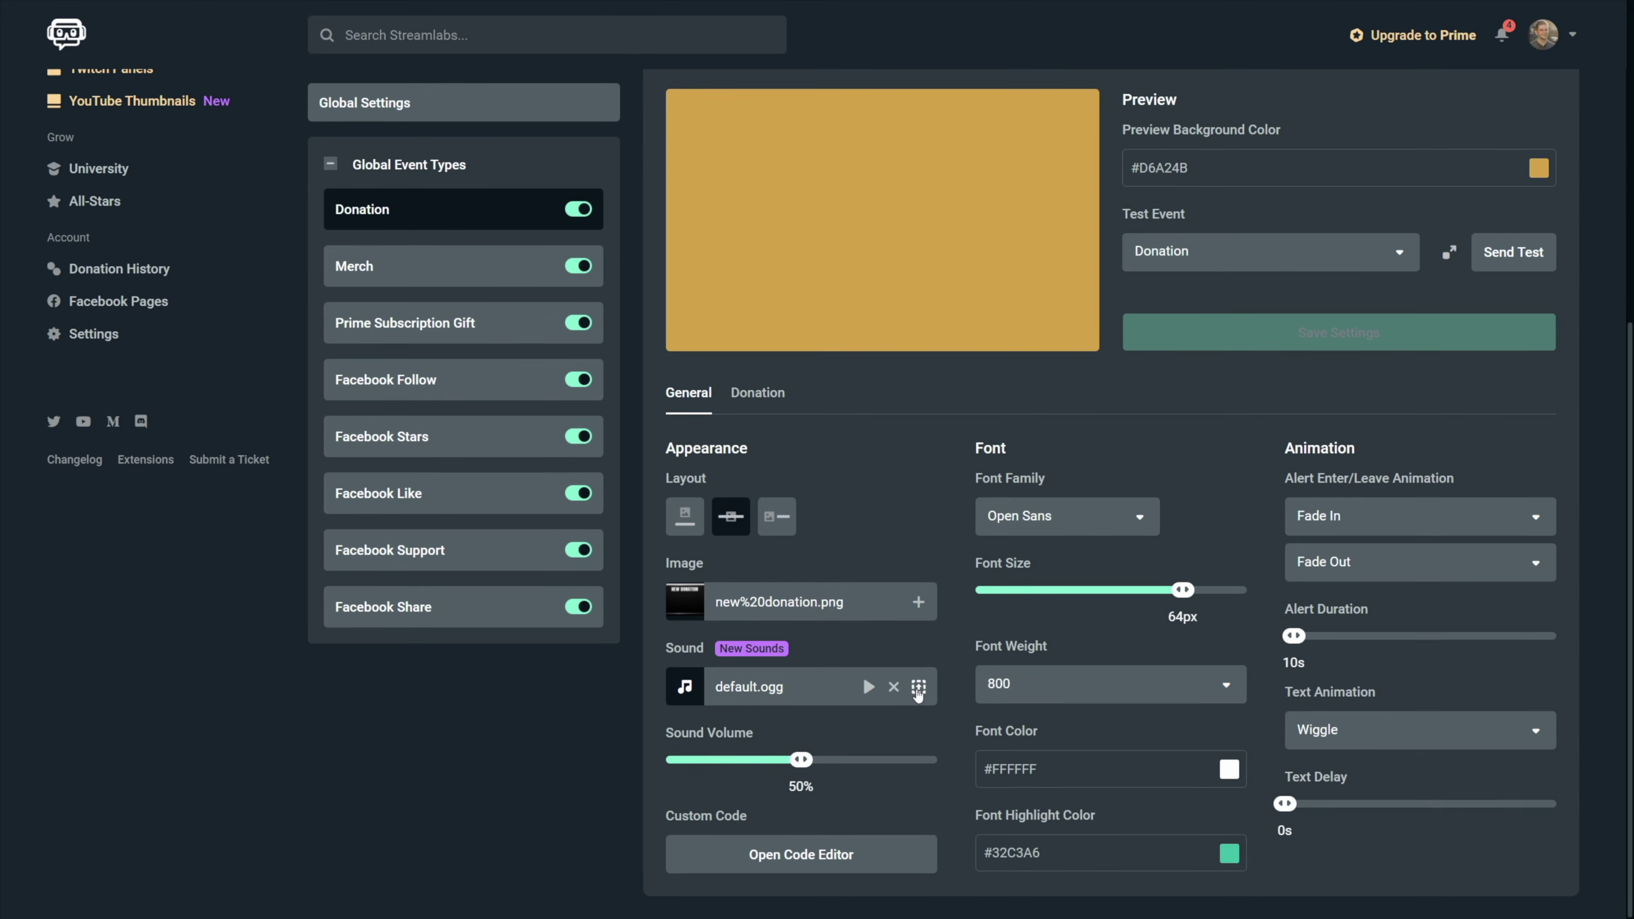
click(919, 687)
scroll(798, 554, down, 1)
scroll(789, 584, up, 4)
click(561, 208)
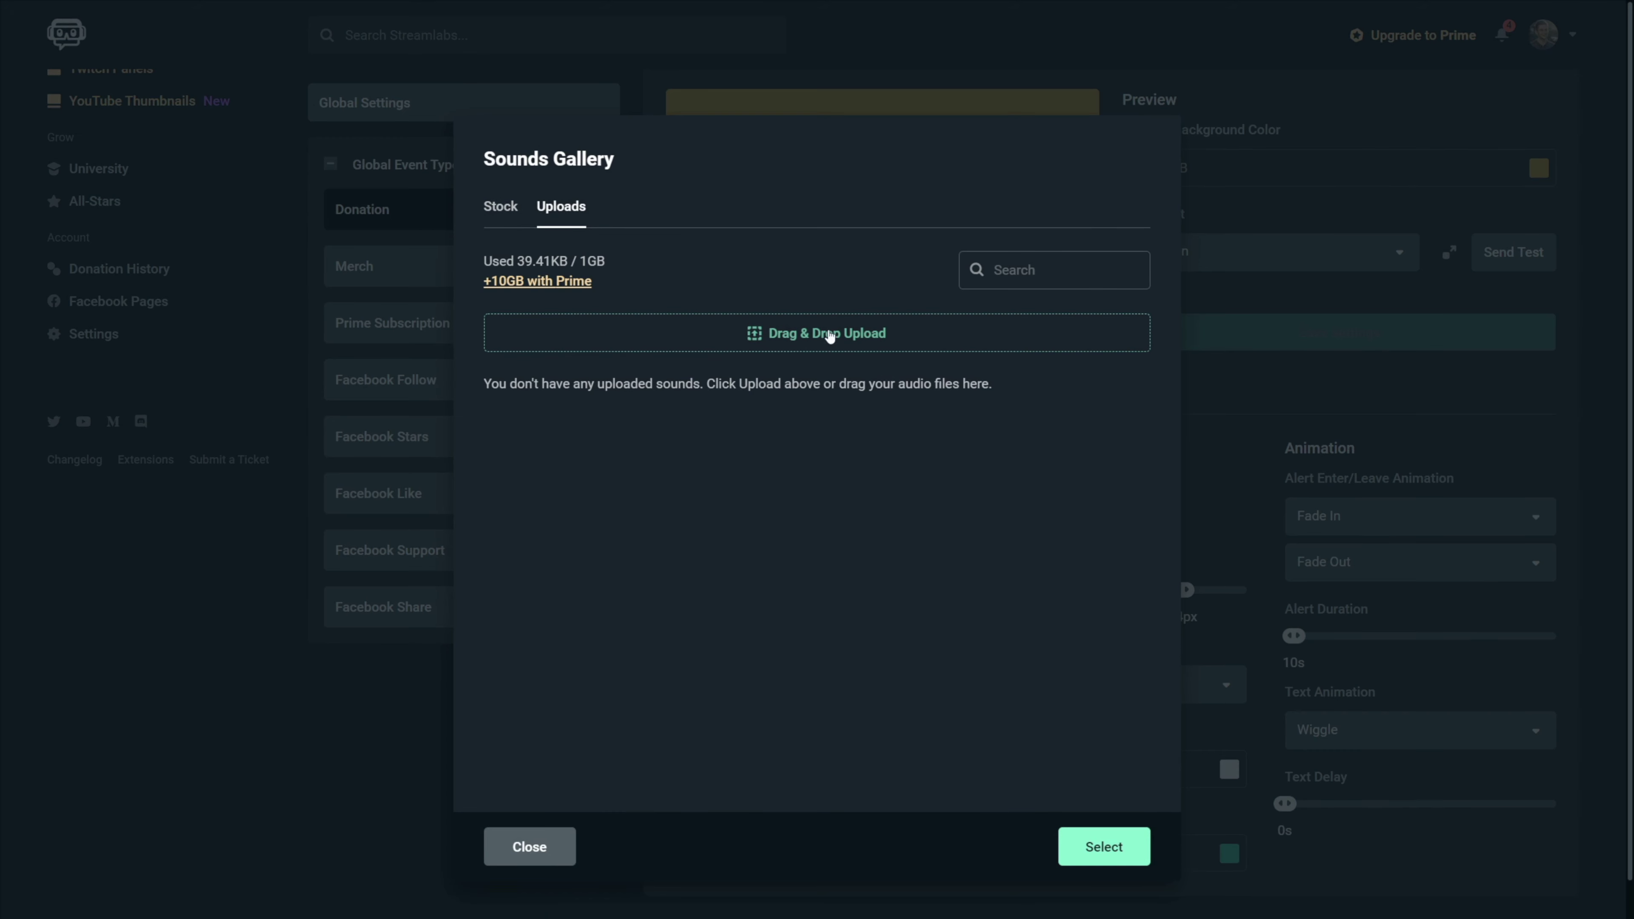
click(529, 847)
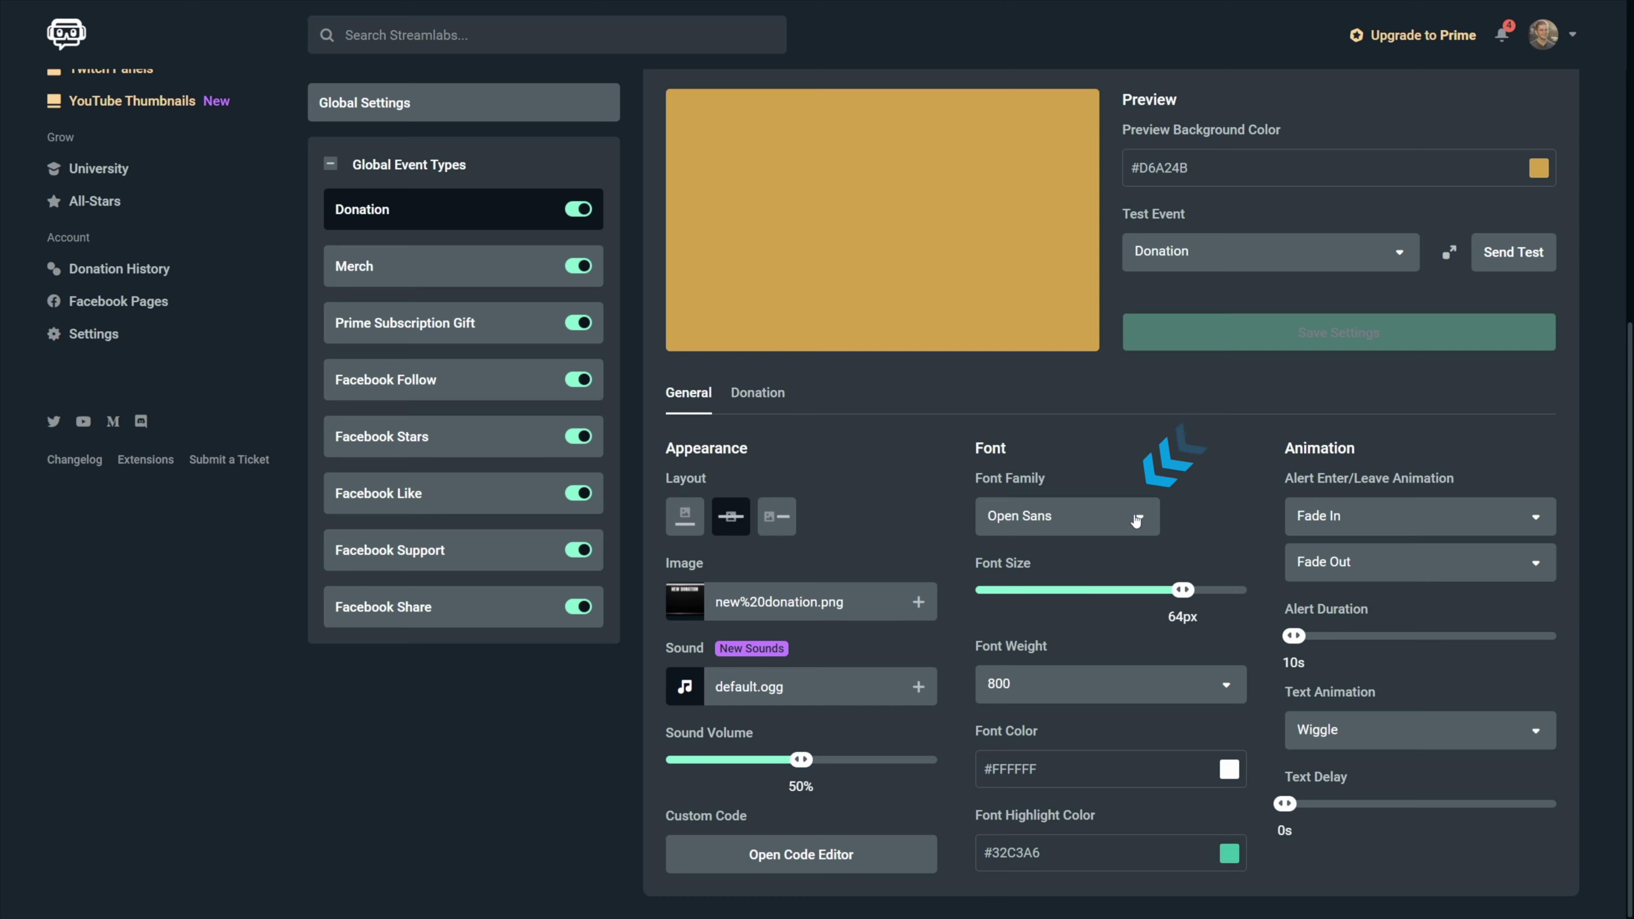
Preview Google Fonts families with the sample text 'thevideonerd: $50' and glance at the font property filters
click(1135, 517)
scroll(1081, 652, up, 2)
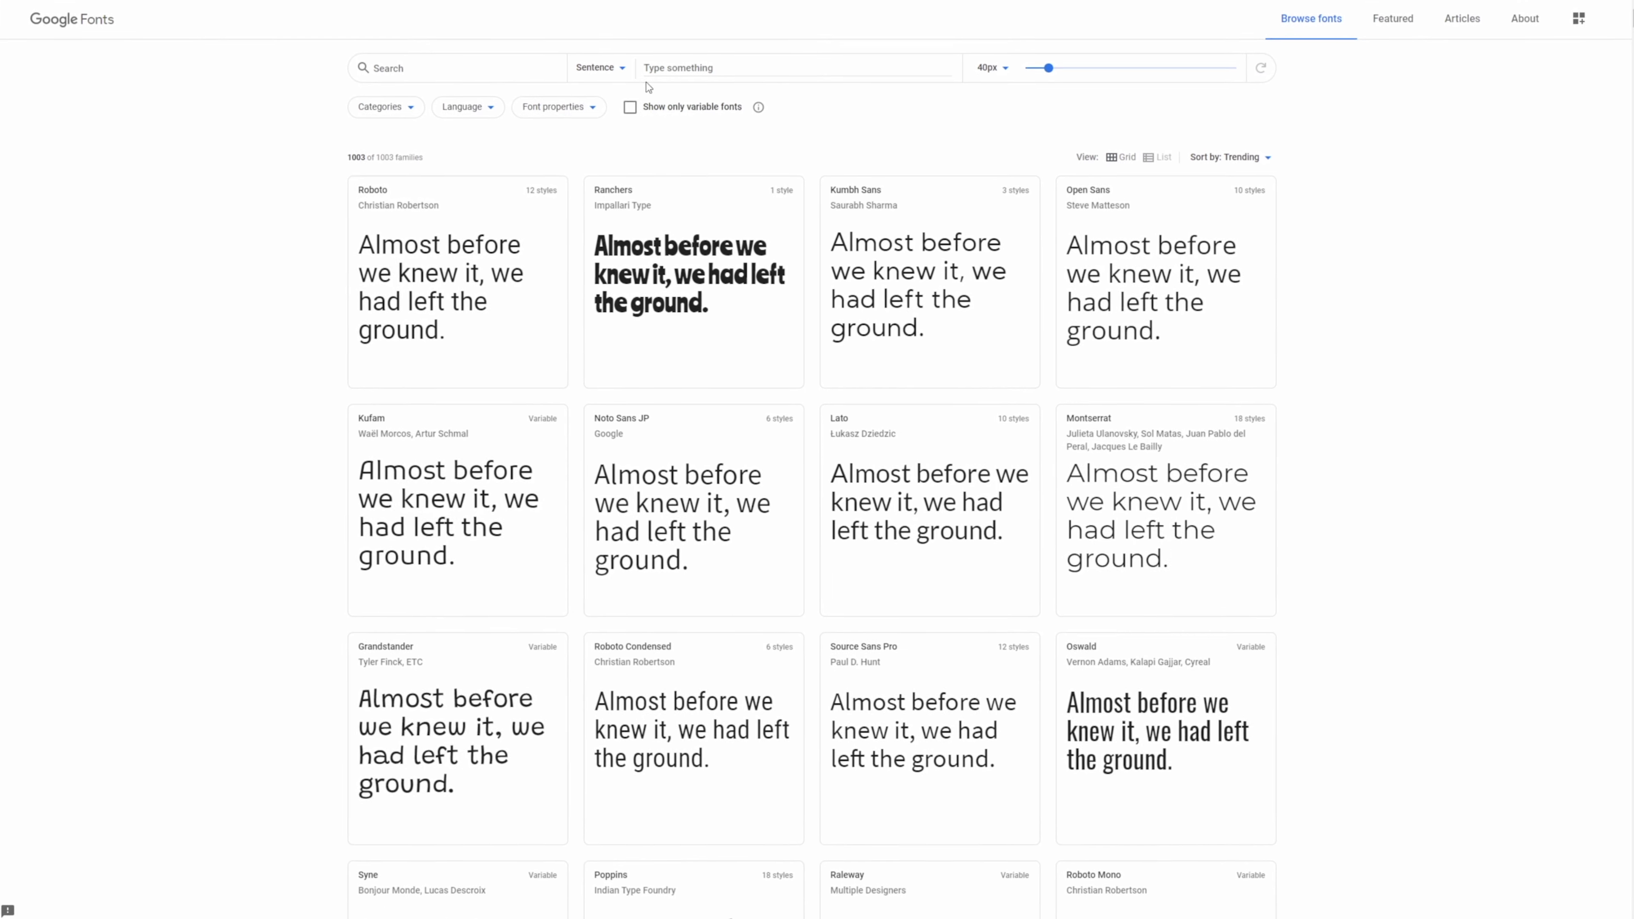
click(666, 68)
text(thevideonerd: $50)
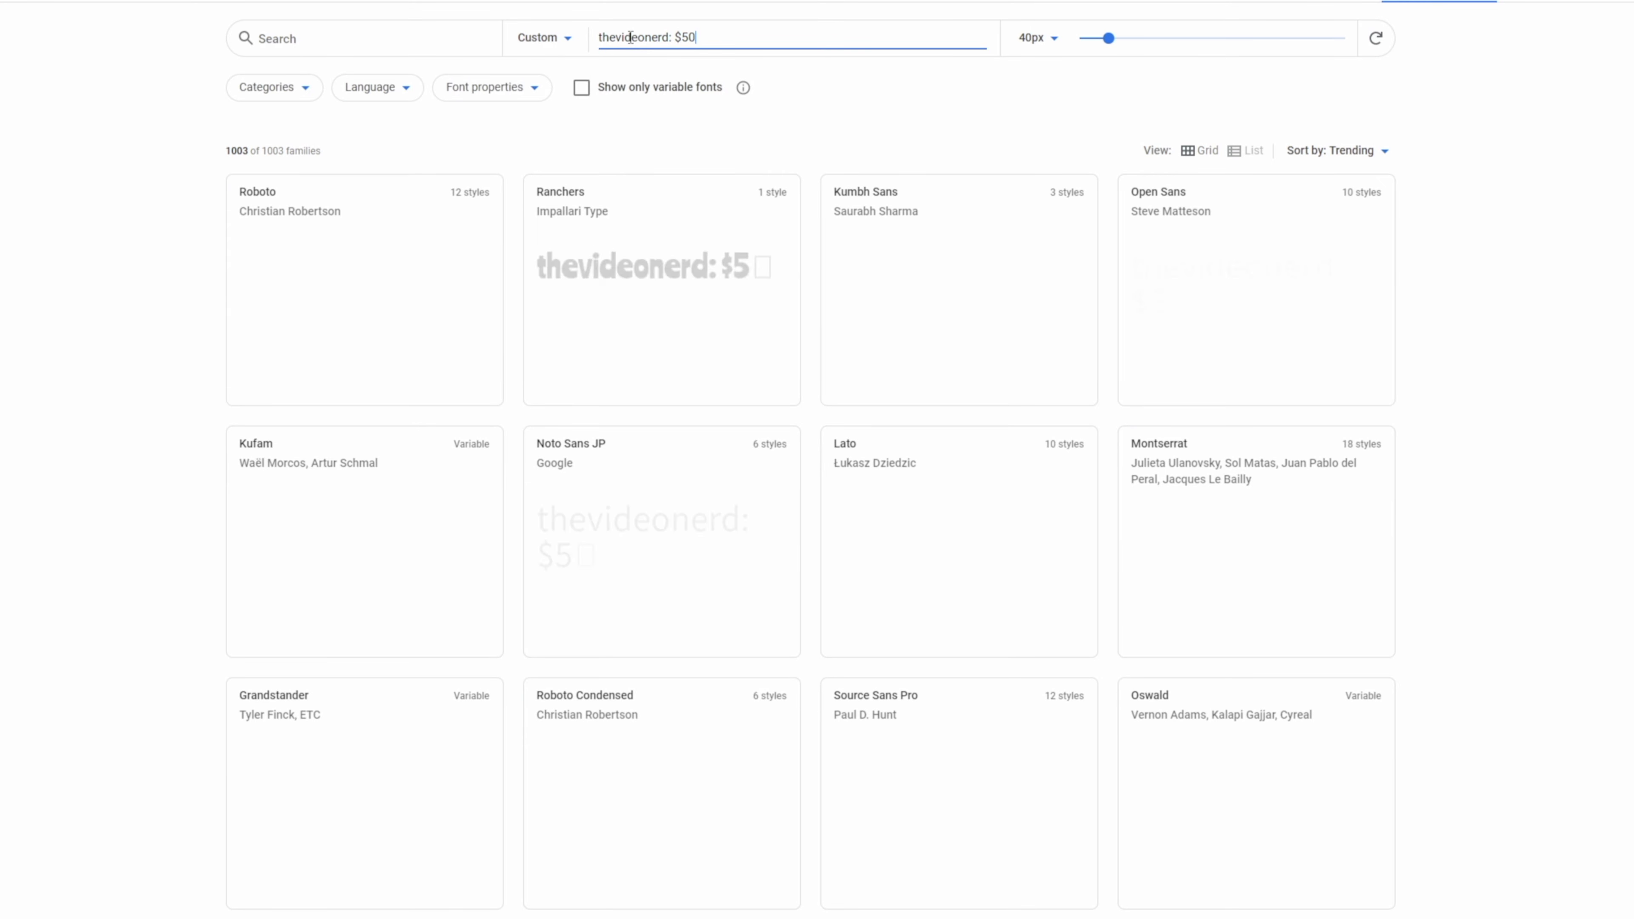
scroll(248, 409, down, 8)
scroll(247, 409, up, 8)
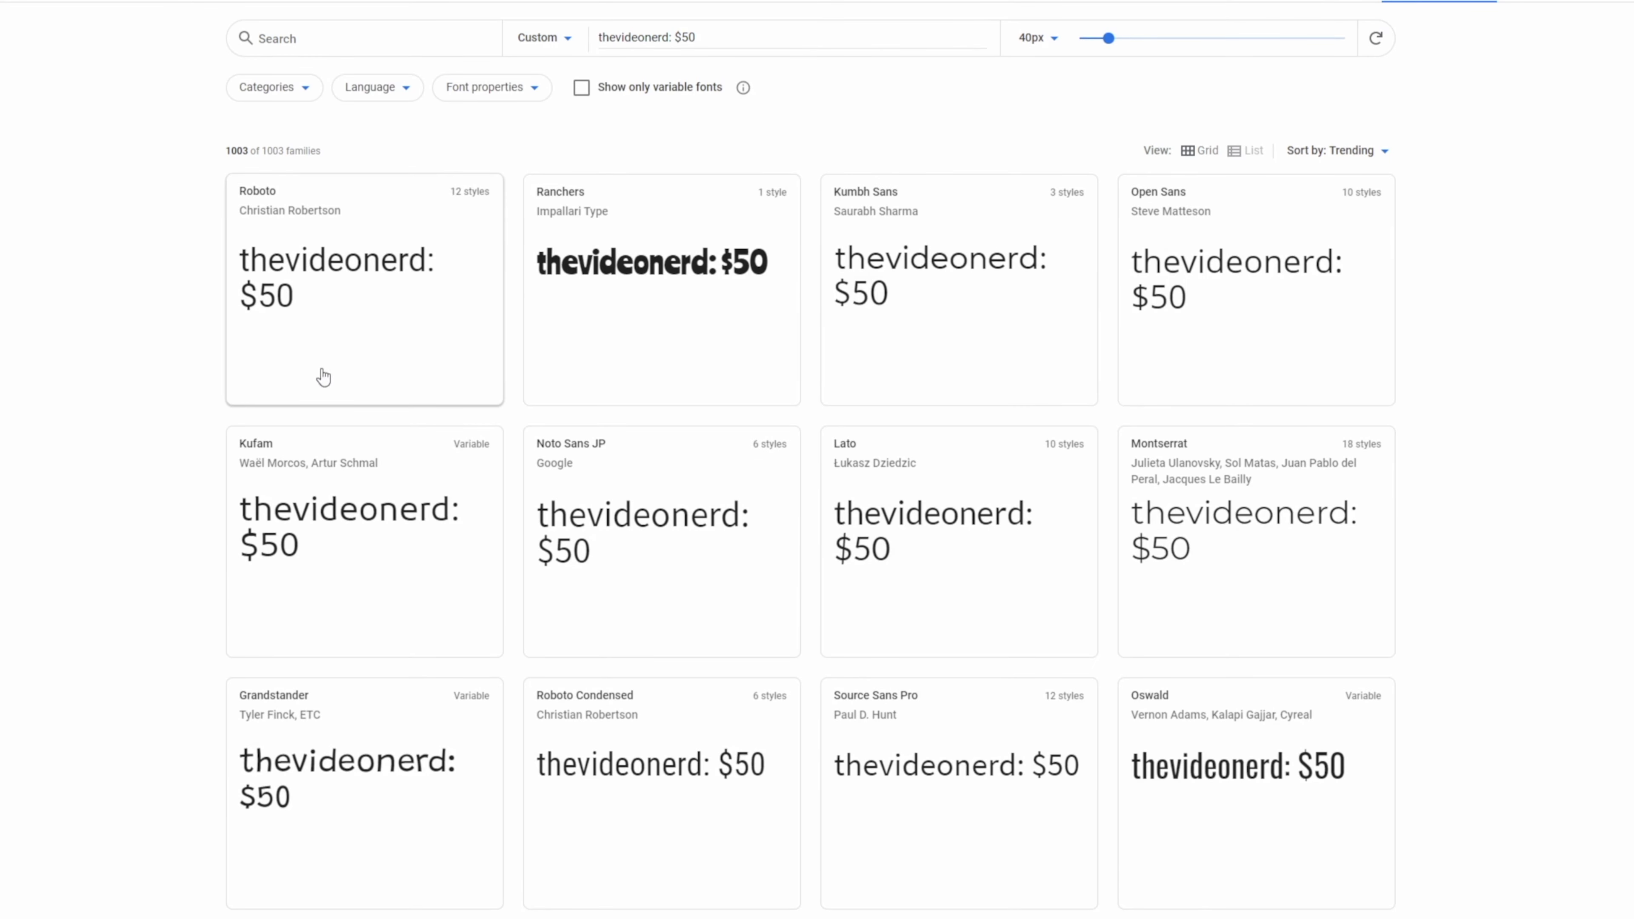
click(489, 90)
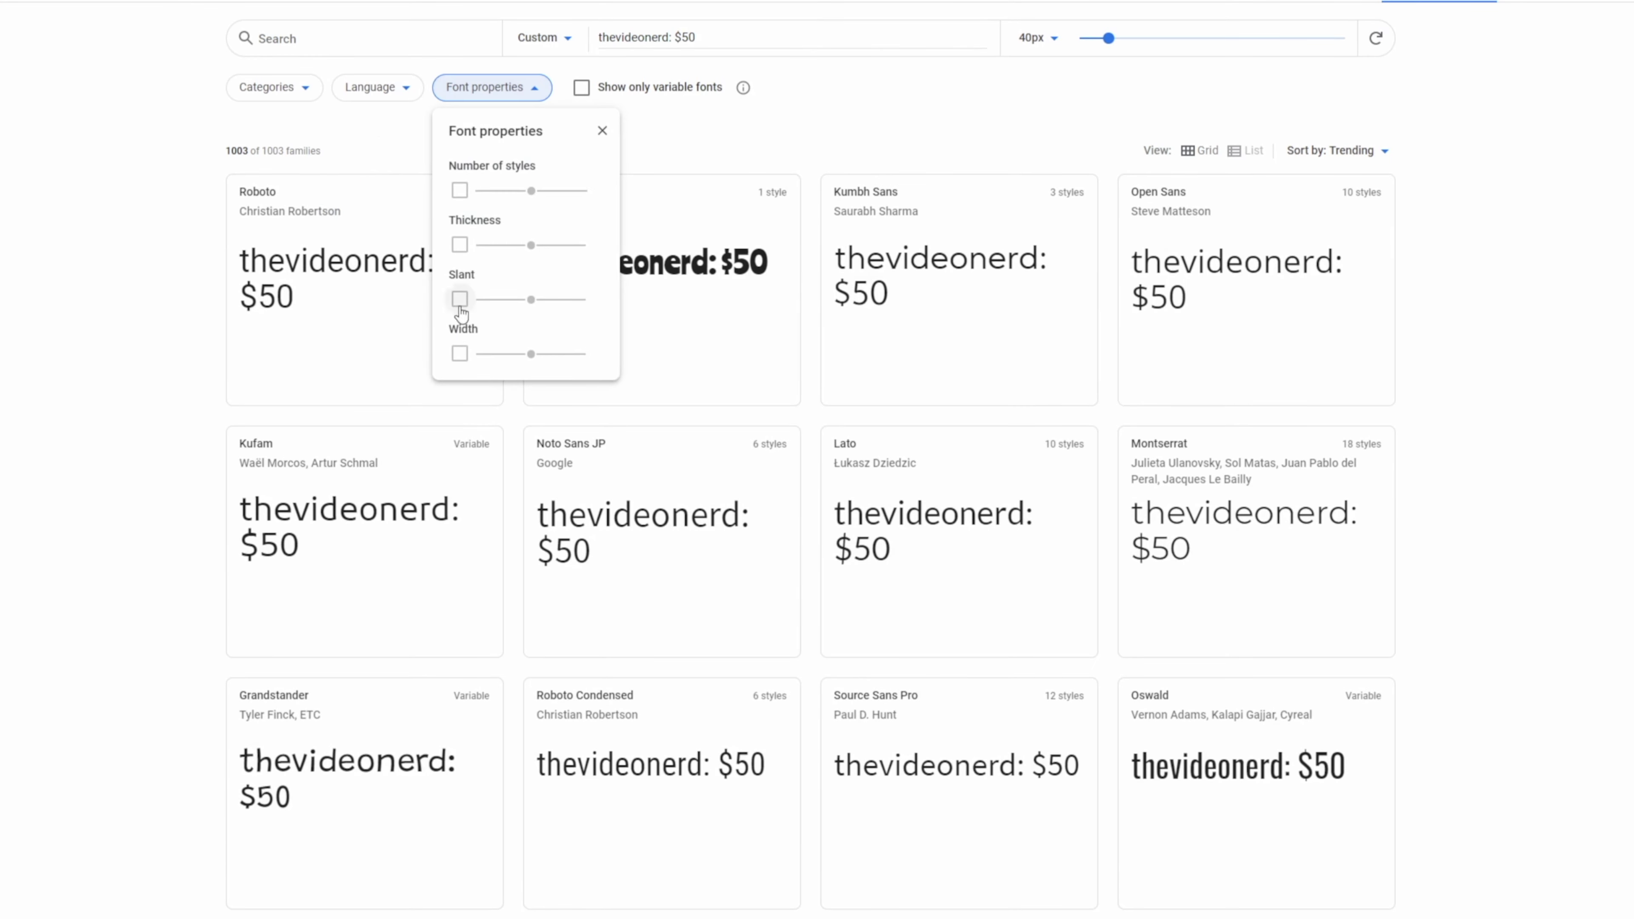
click(111, 295)
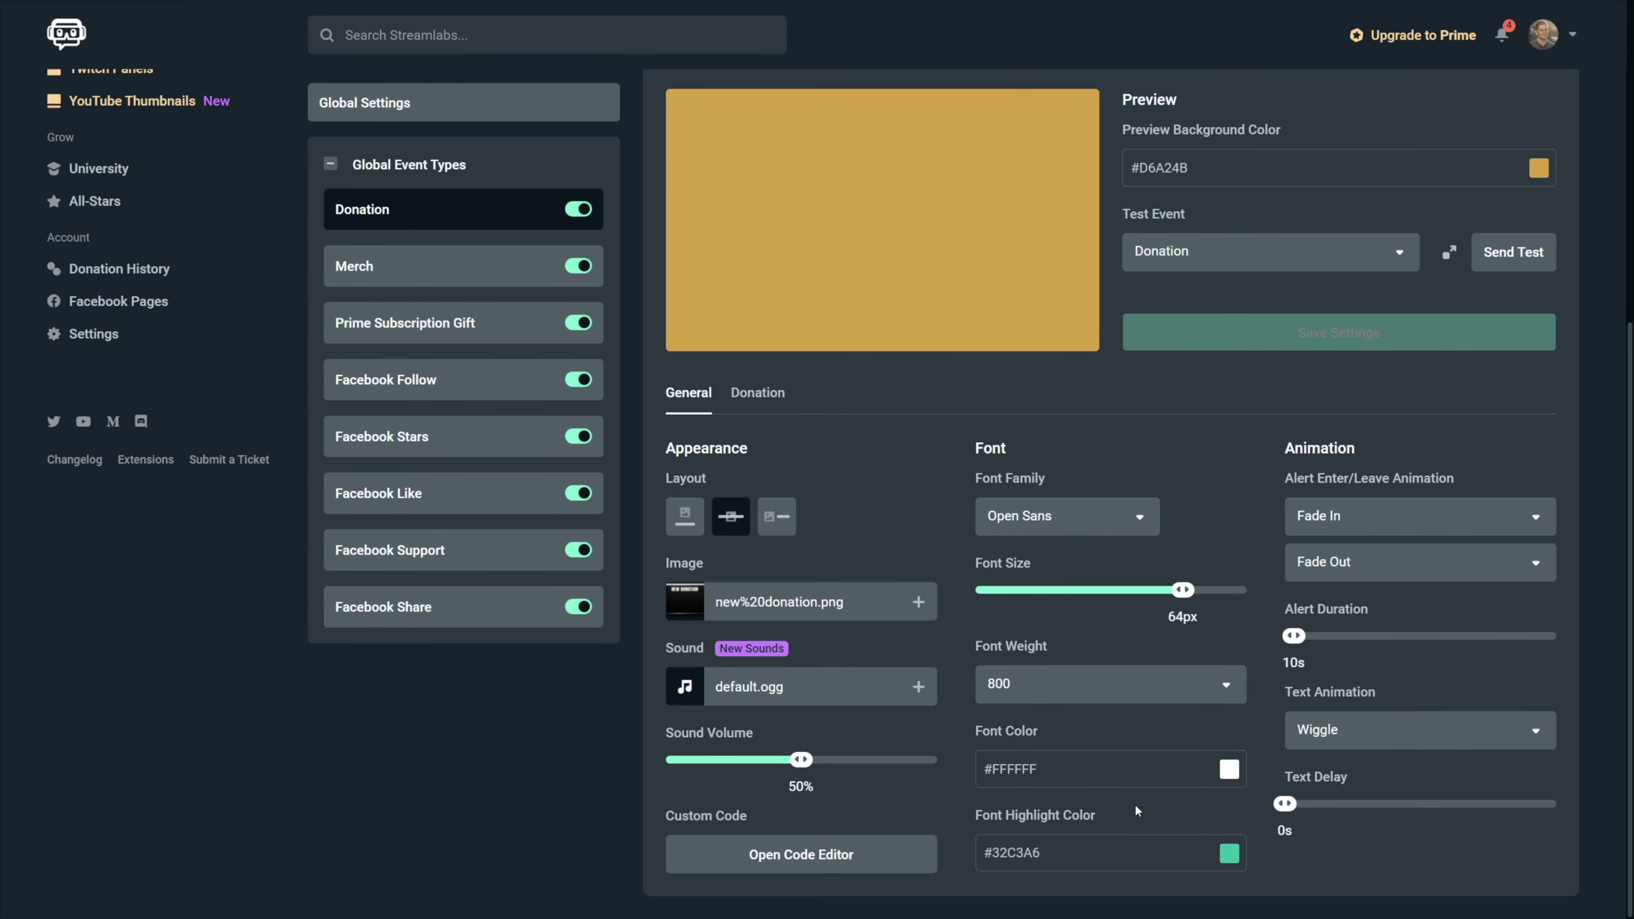
Inspect the donation Message Template on the Donation tab, leaving it unchanged
click(751, 394)
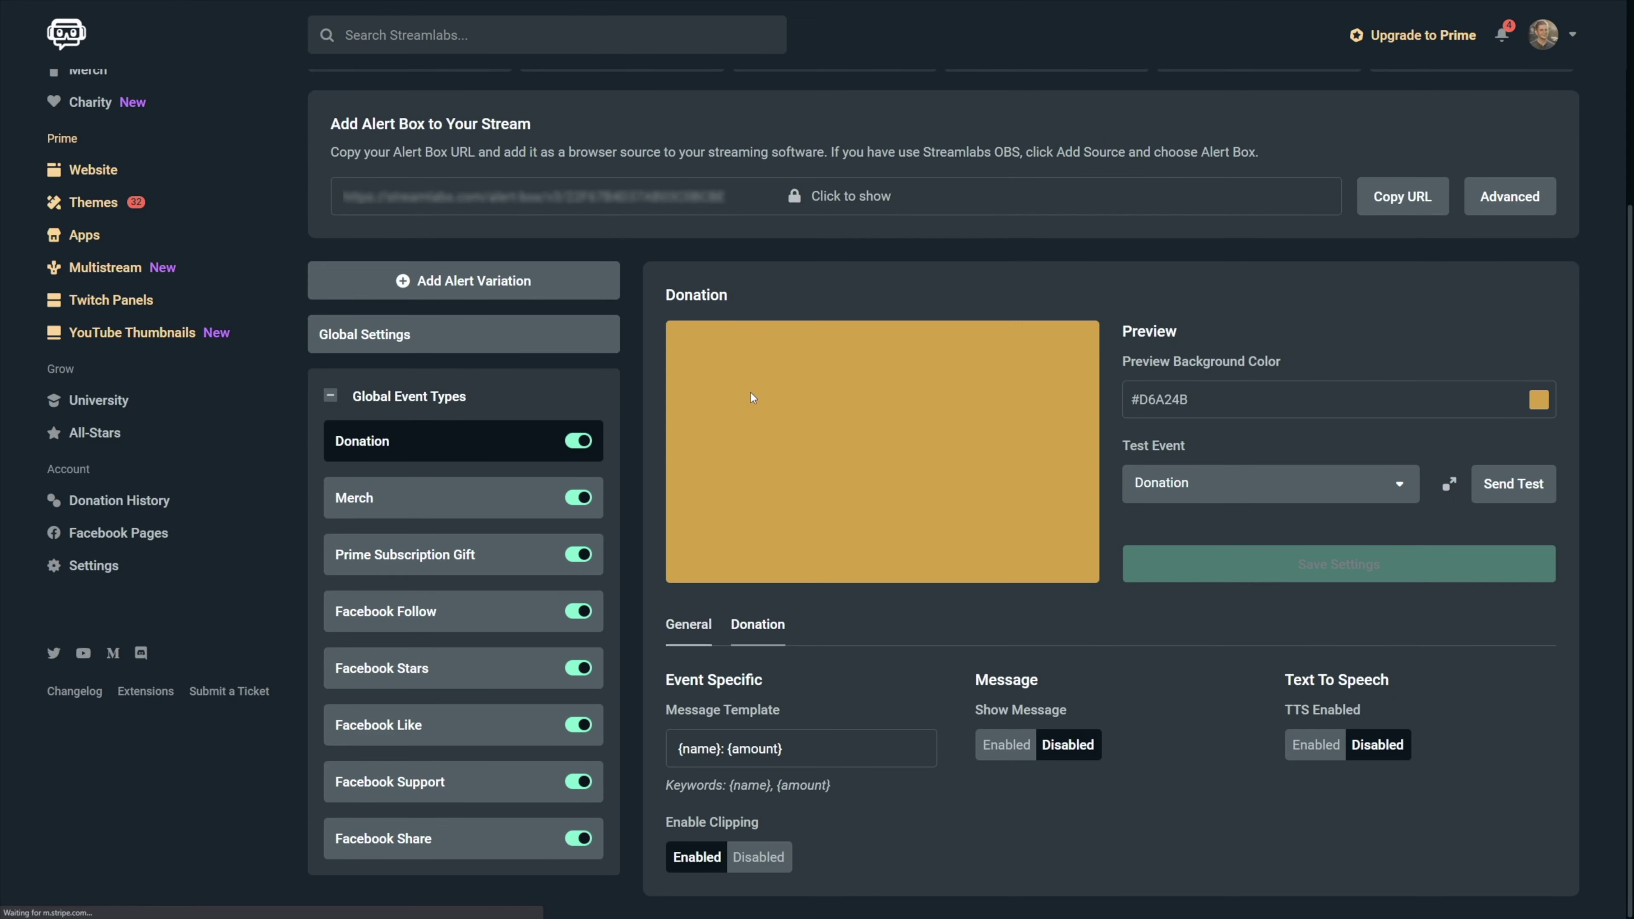
triple_click(833, 753)
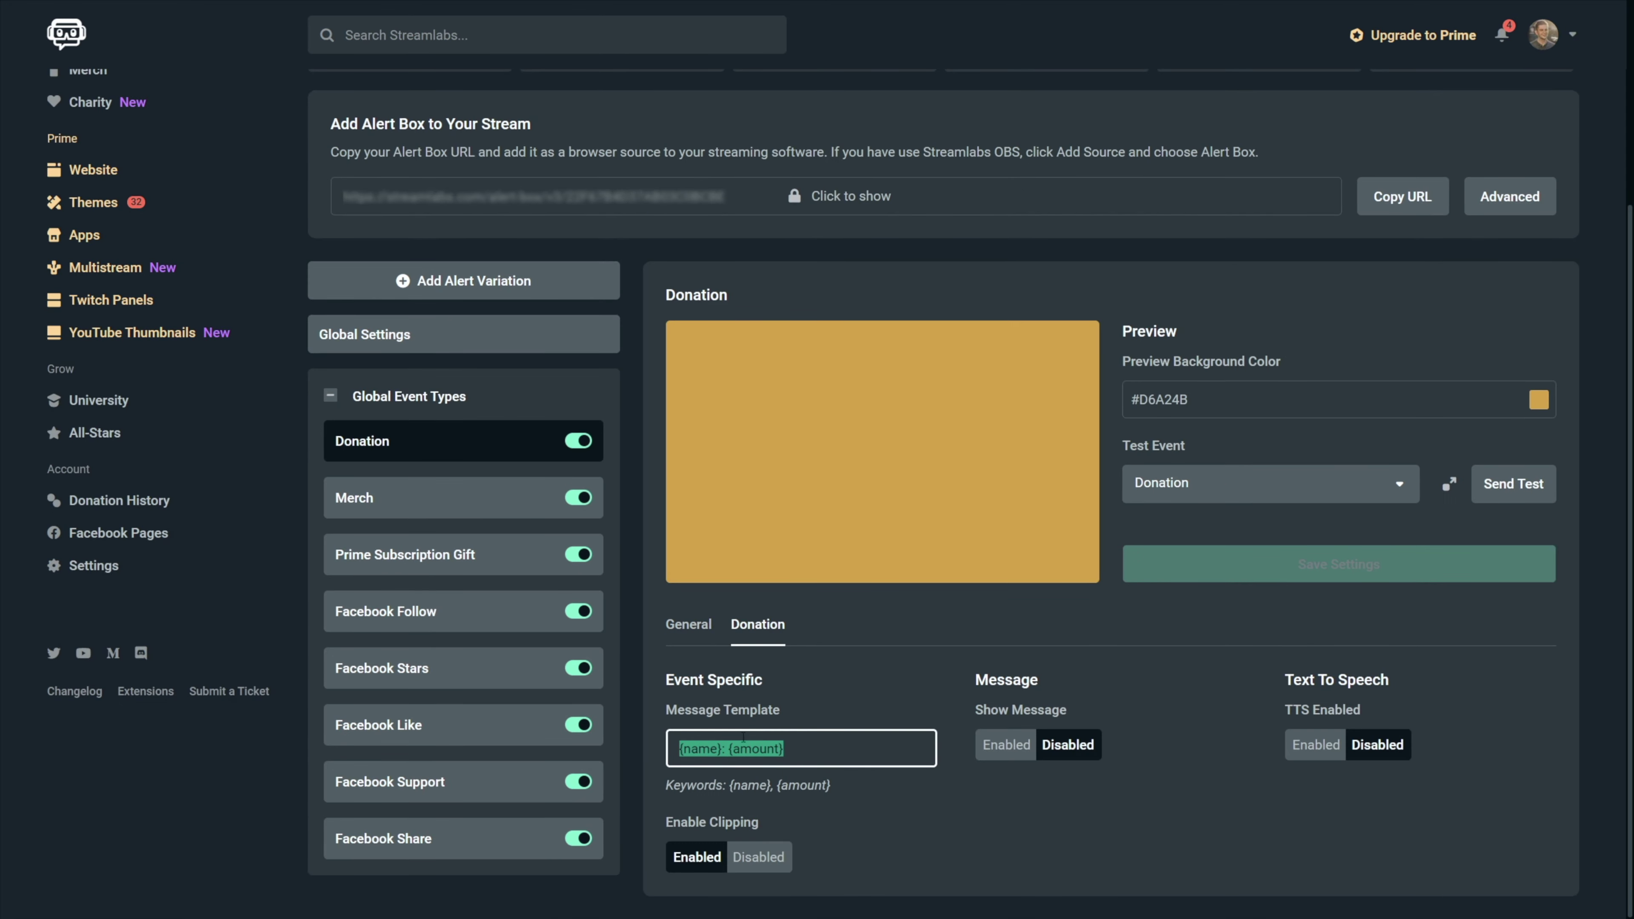
click(723, 762)
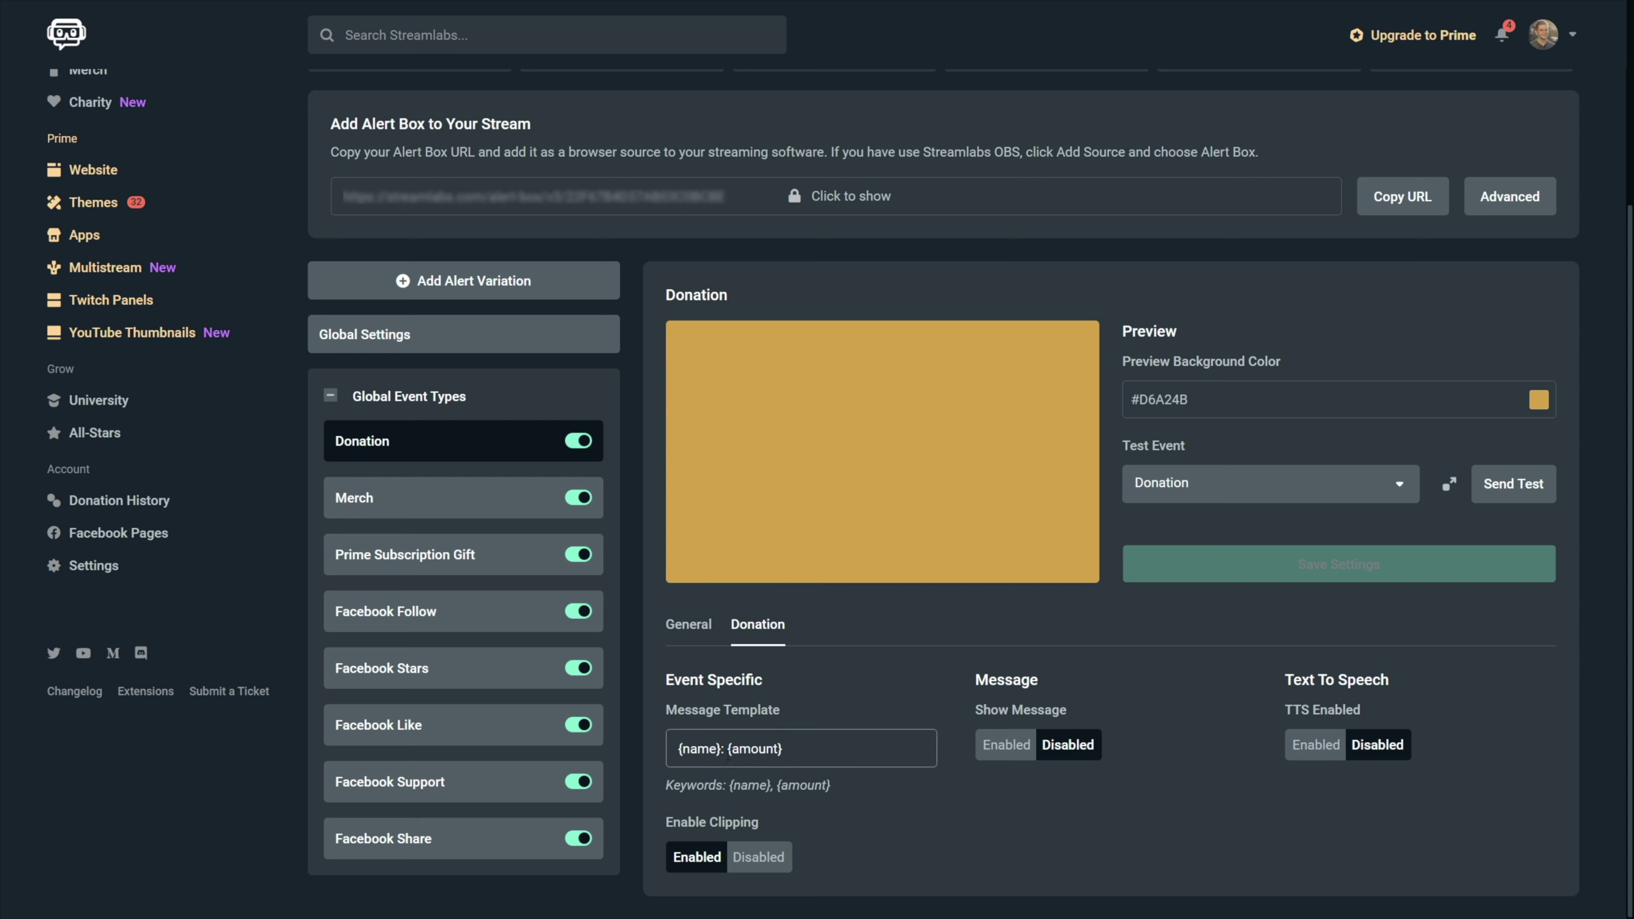
double_click(728, 754)
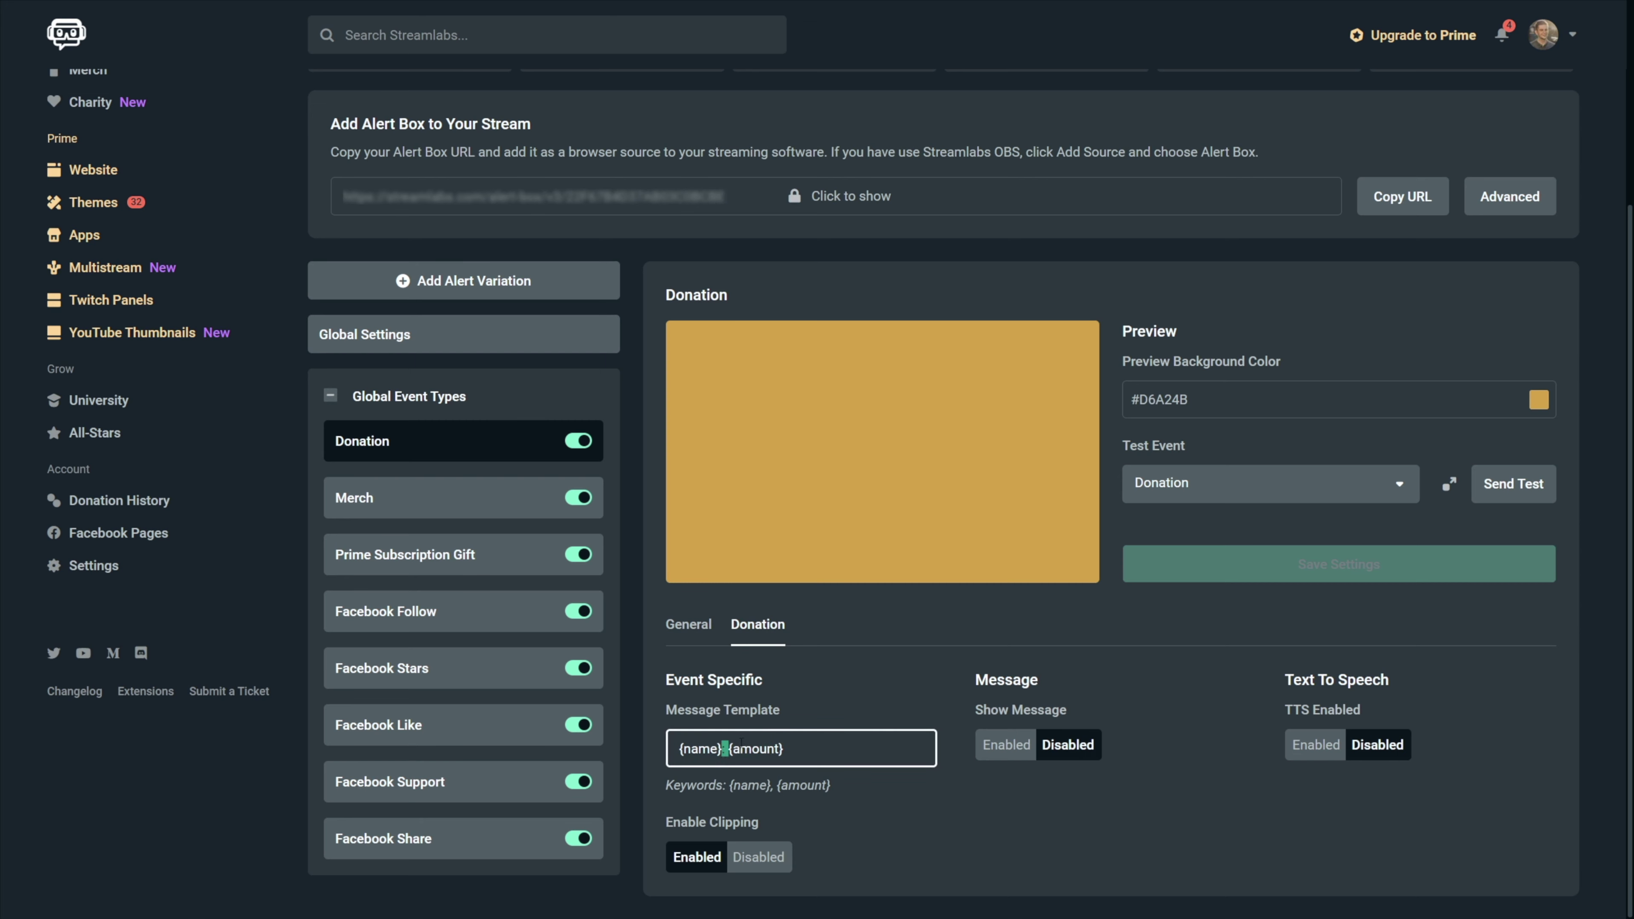
click(797, 705)
drag(797, 747, 745, 761)
click(808, 672)
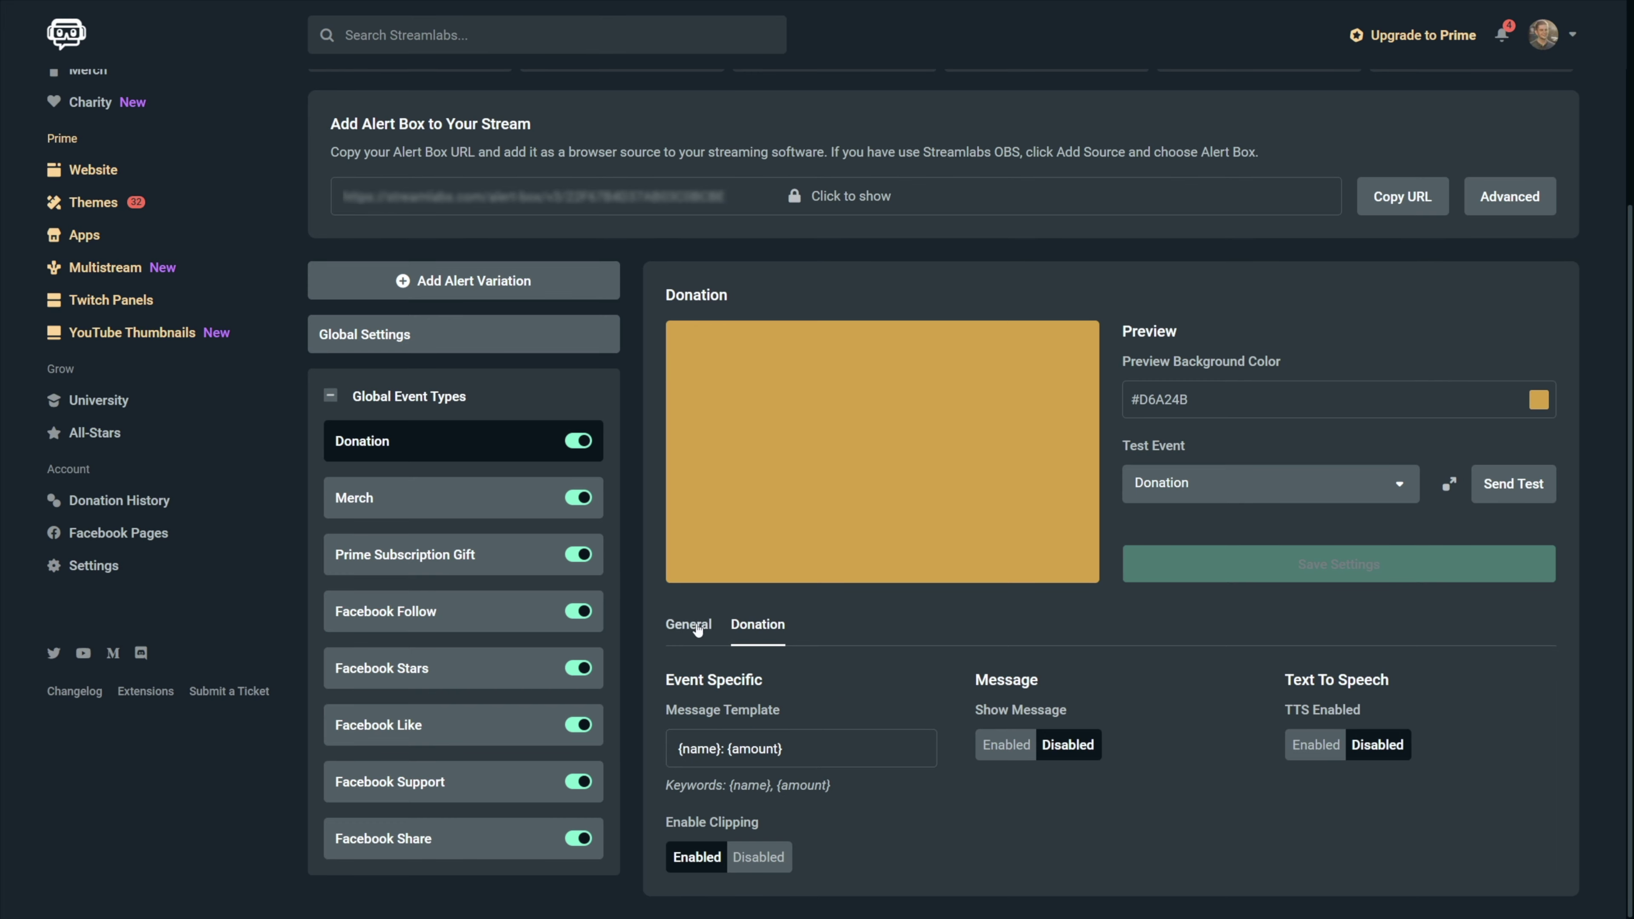
Set the Font Highlight Color to white #FFFFFF in the General settings
click(697, 629)
scroll(1022, 796, down, 3)
click(1112, 851)
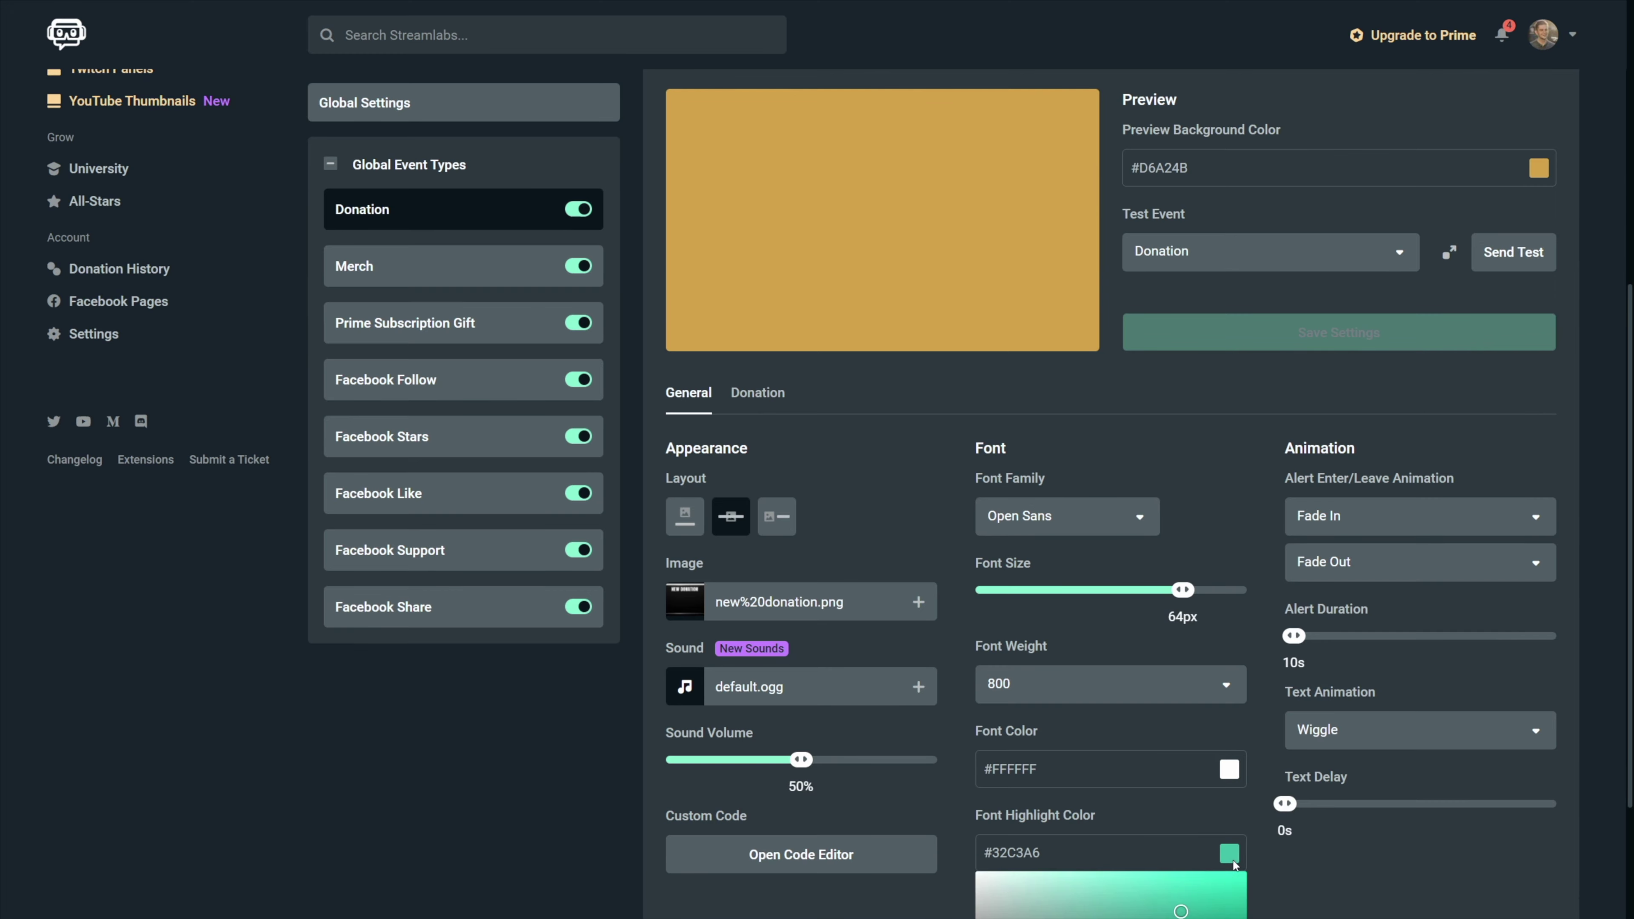
click(981, 876)
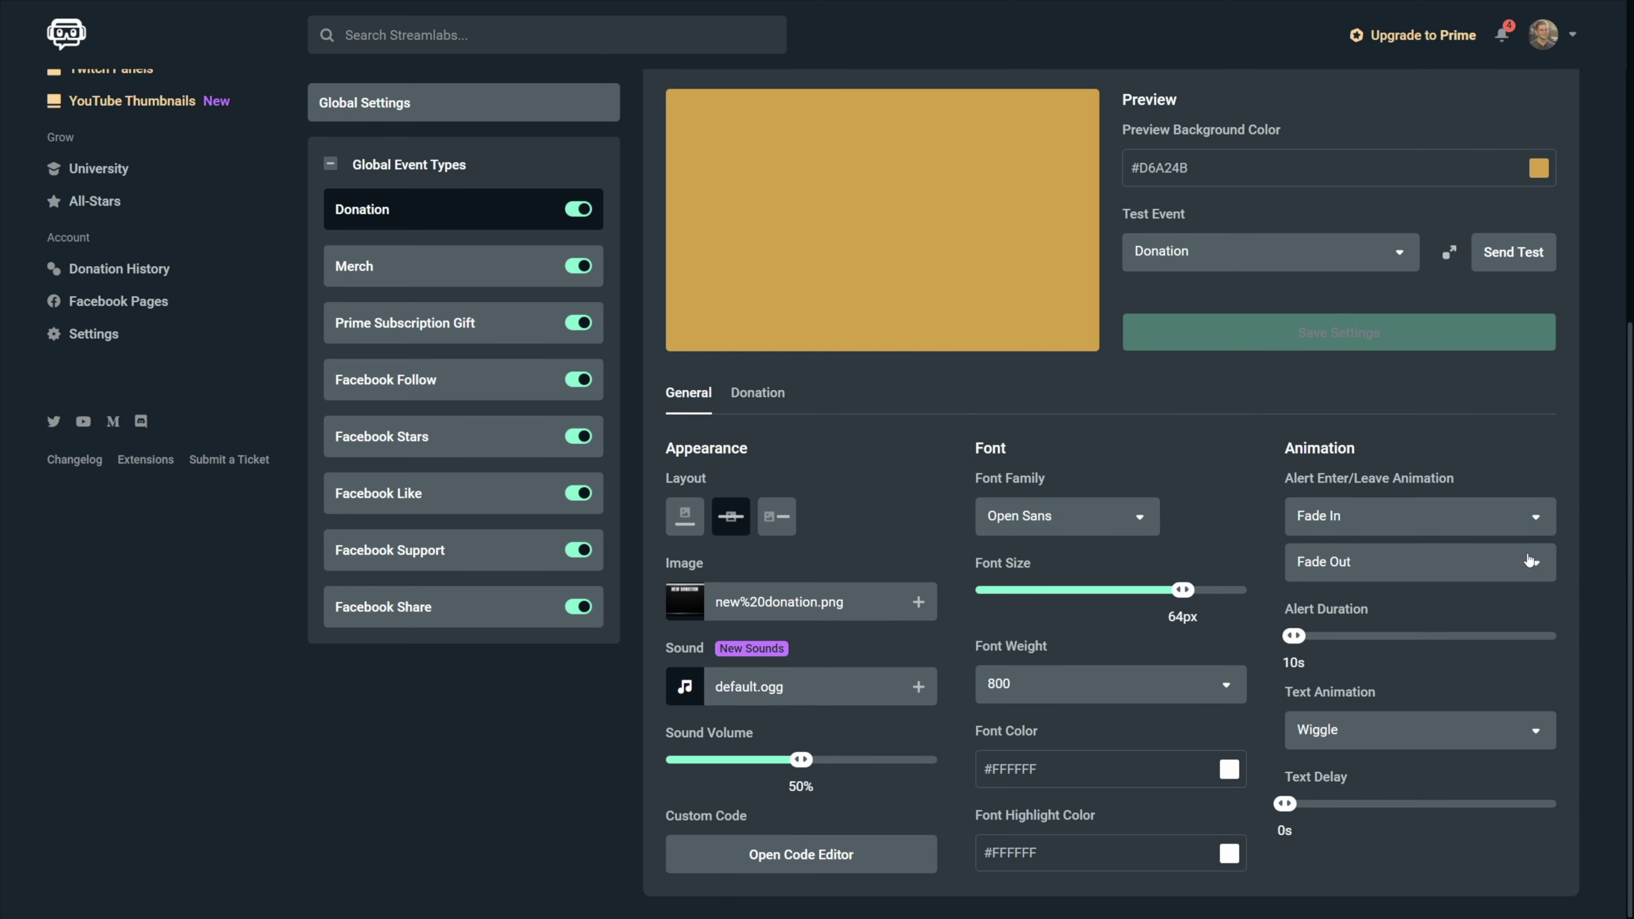
Set the alert enter animation to Fade In Down, save, test it and adjust the alert duration
click(1534, 525)
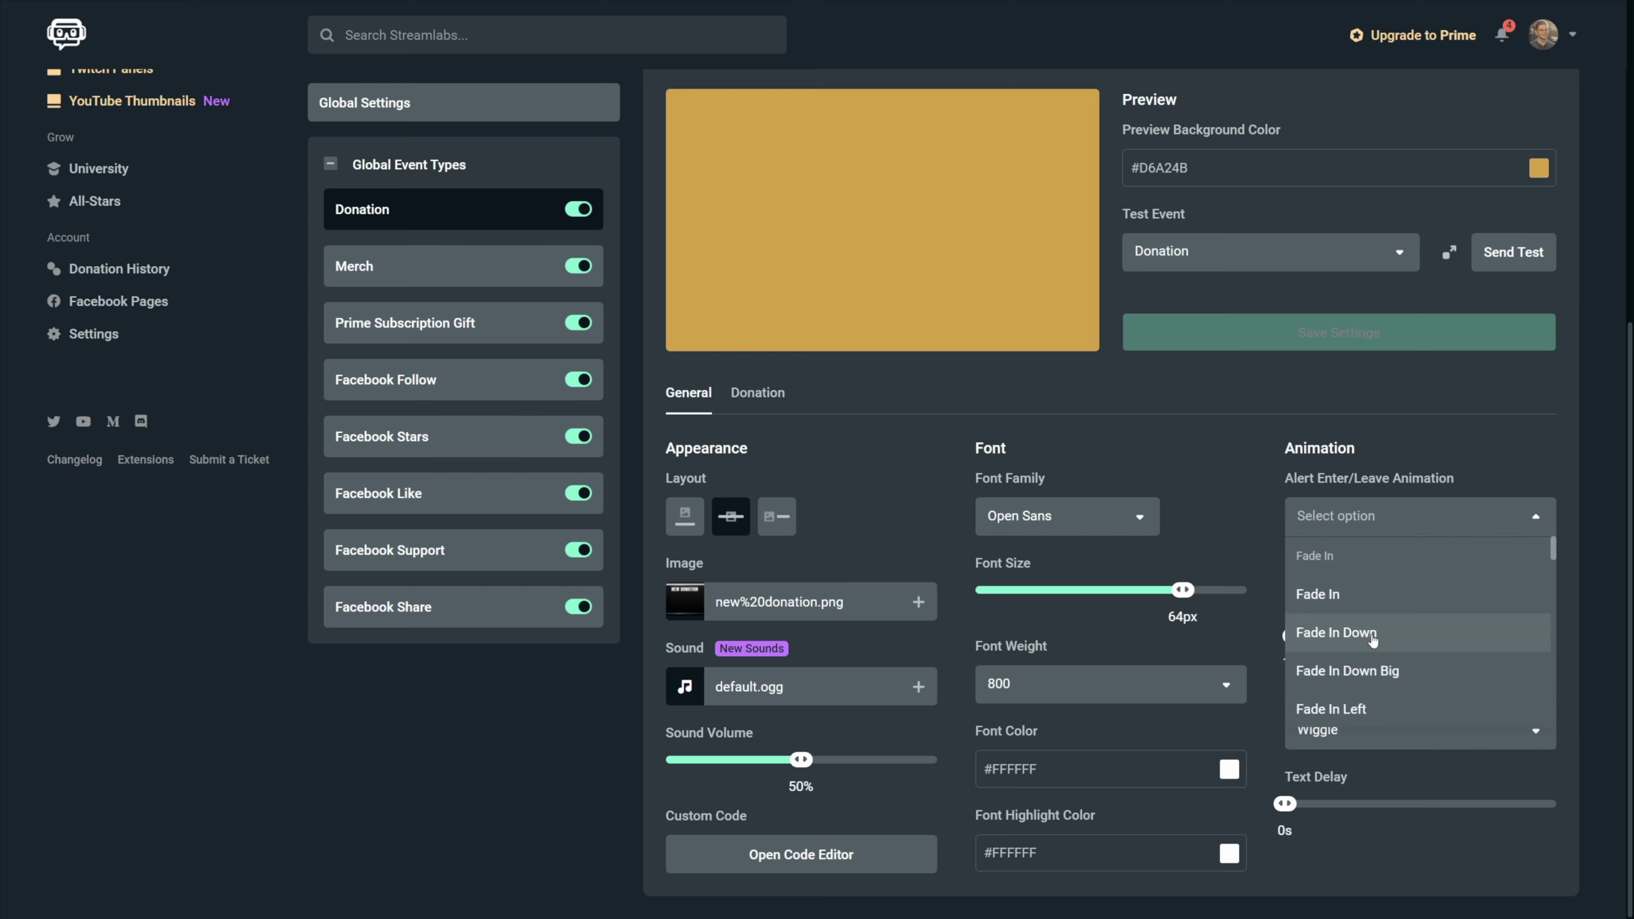
click(1374, 634)
click(1358, 338)
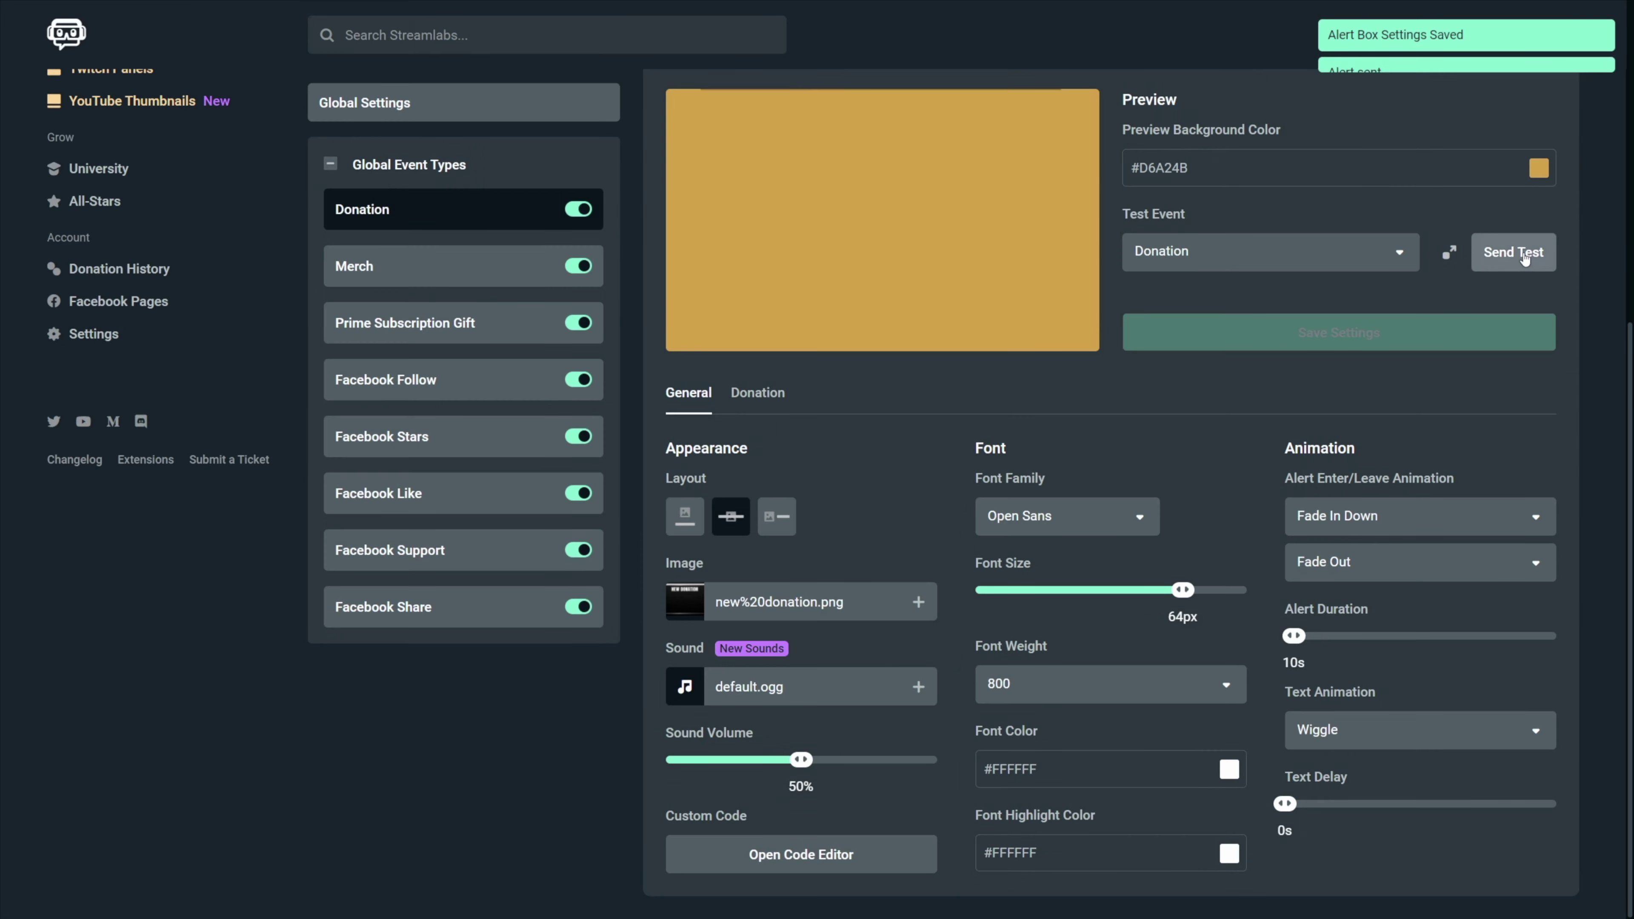
click(1513, 252)
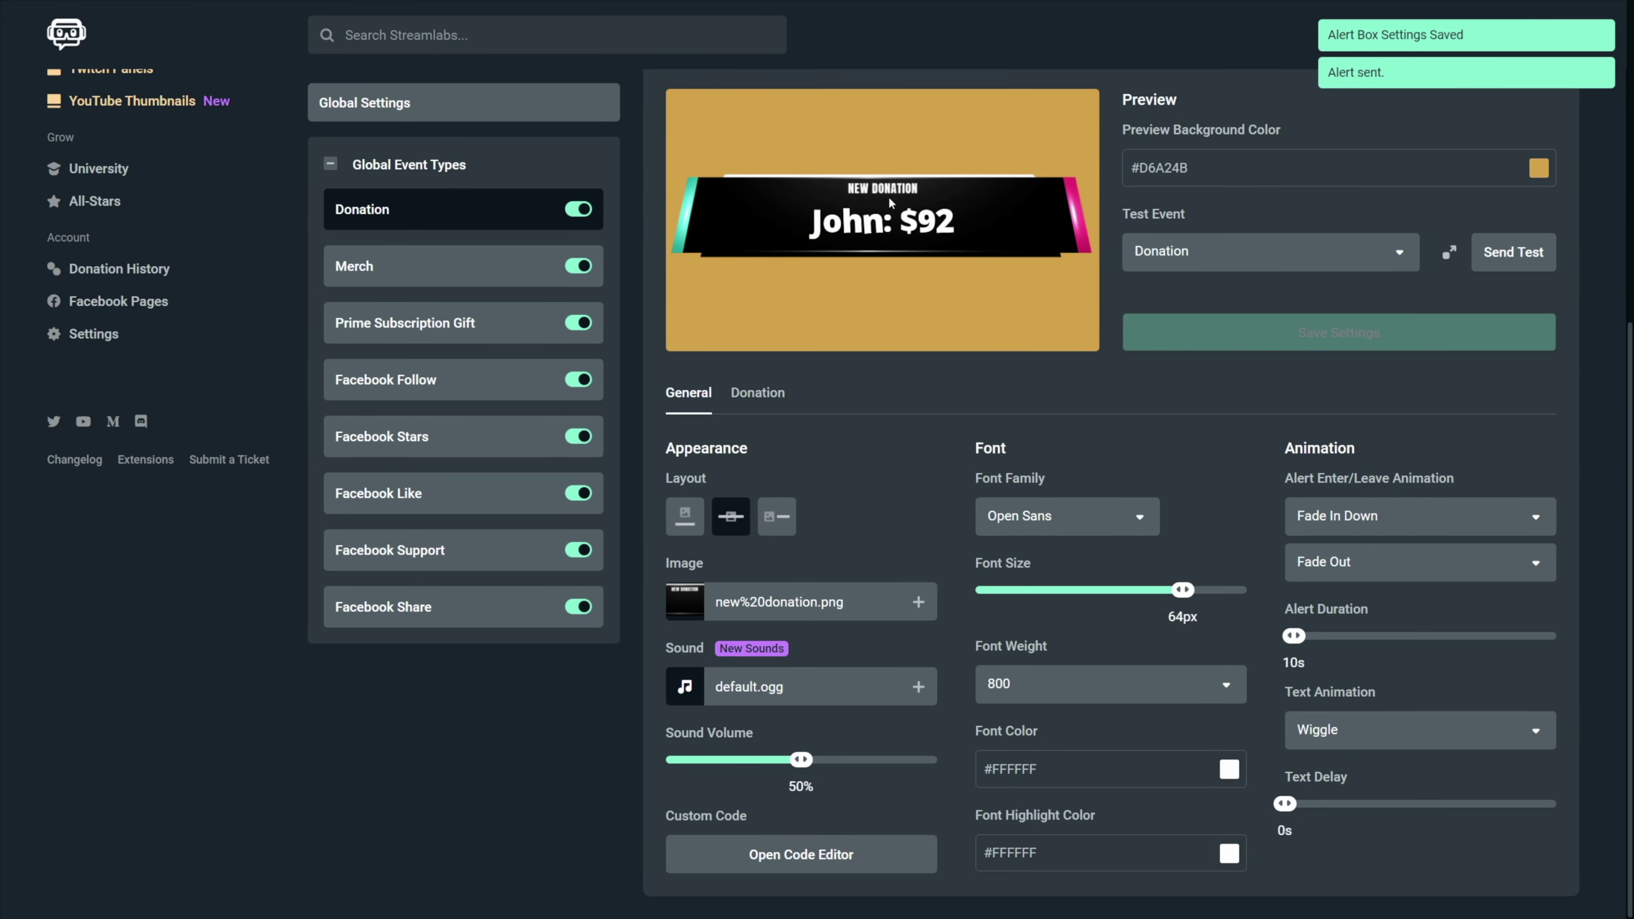
mouse_move(1294, 636)
mouse_down()
mouse_move(1338, 637)
mouse_move(1299, 637)
mouse_up()
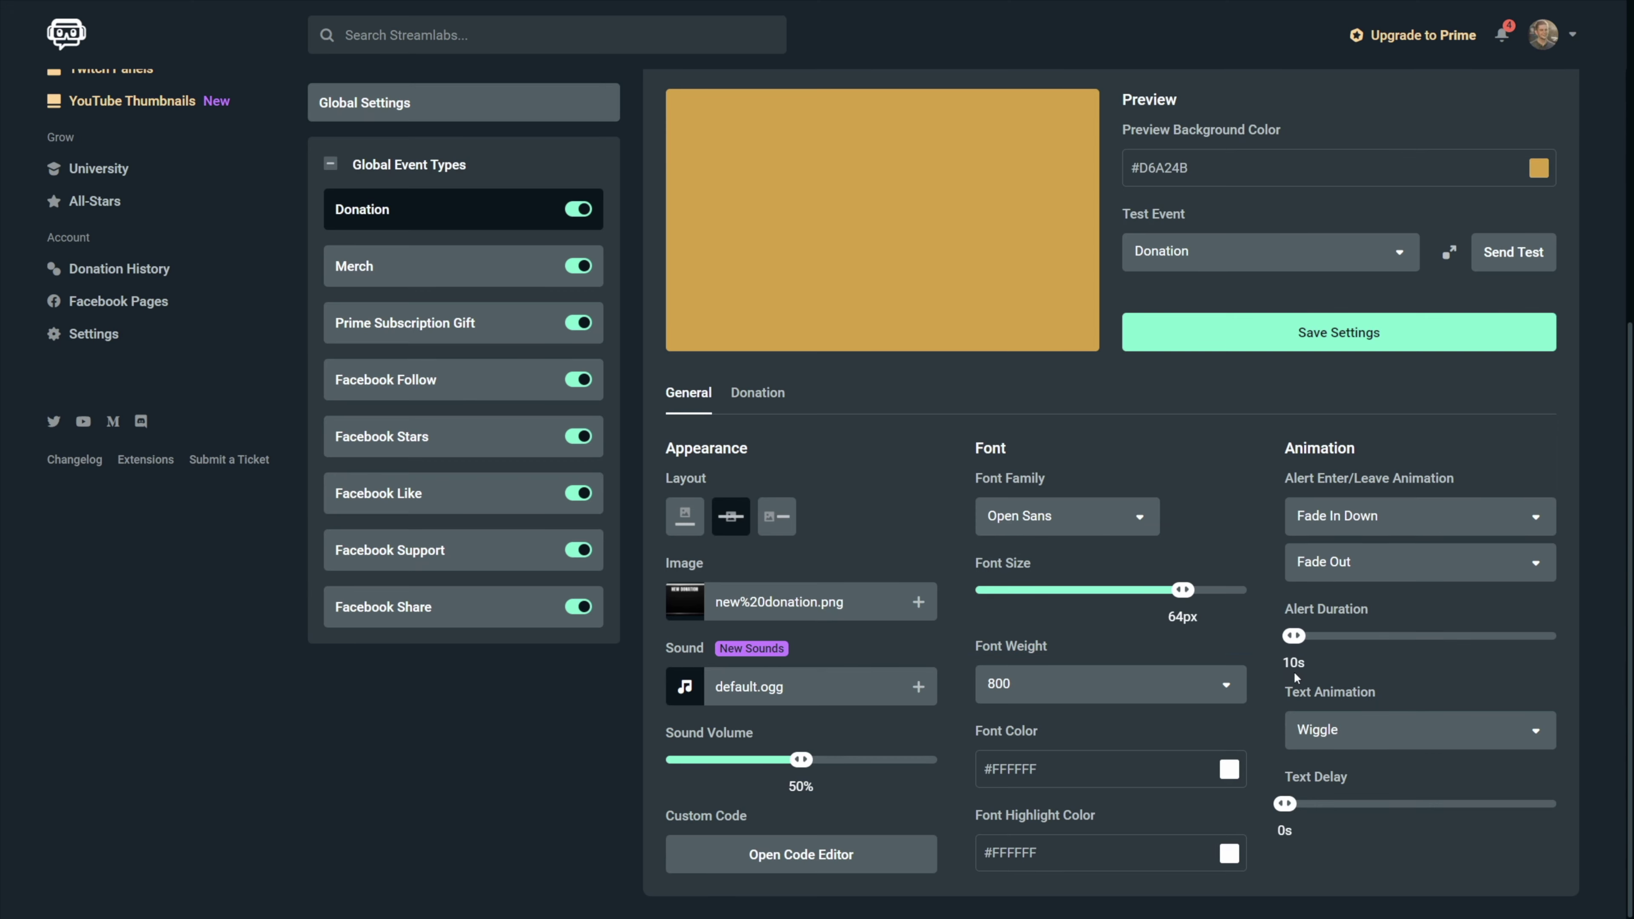
Set the text animation to Wave, save and preview it, and adjust the text animation delay
click(1511, 729)
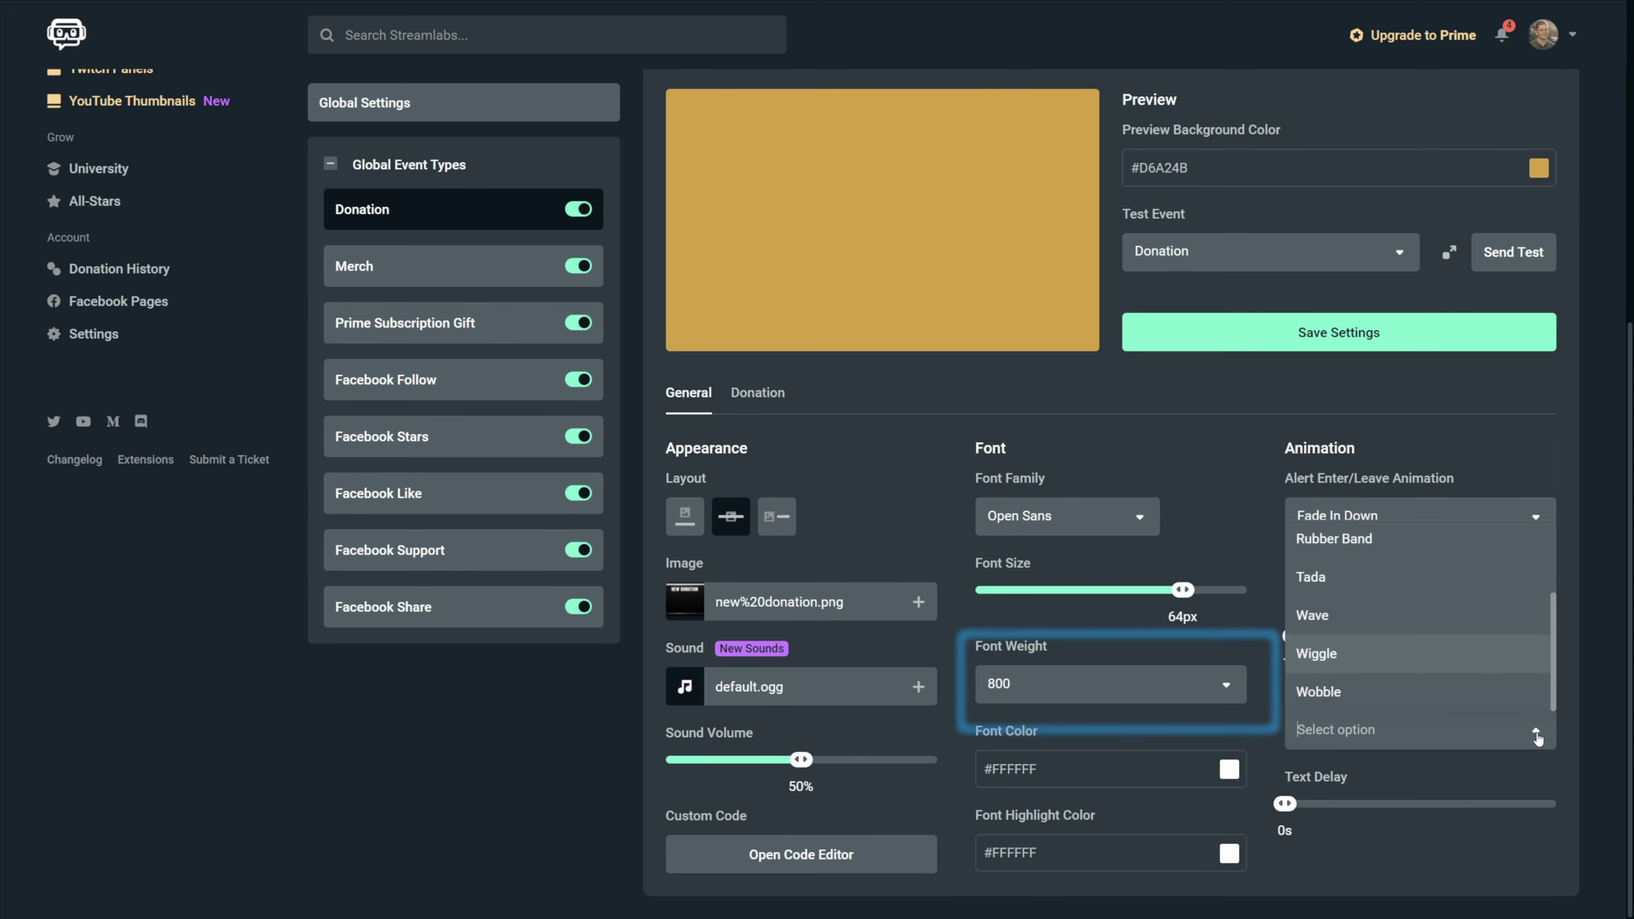
click(1364, 623)
click(1515, 251)
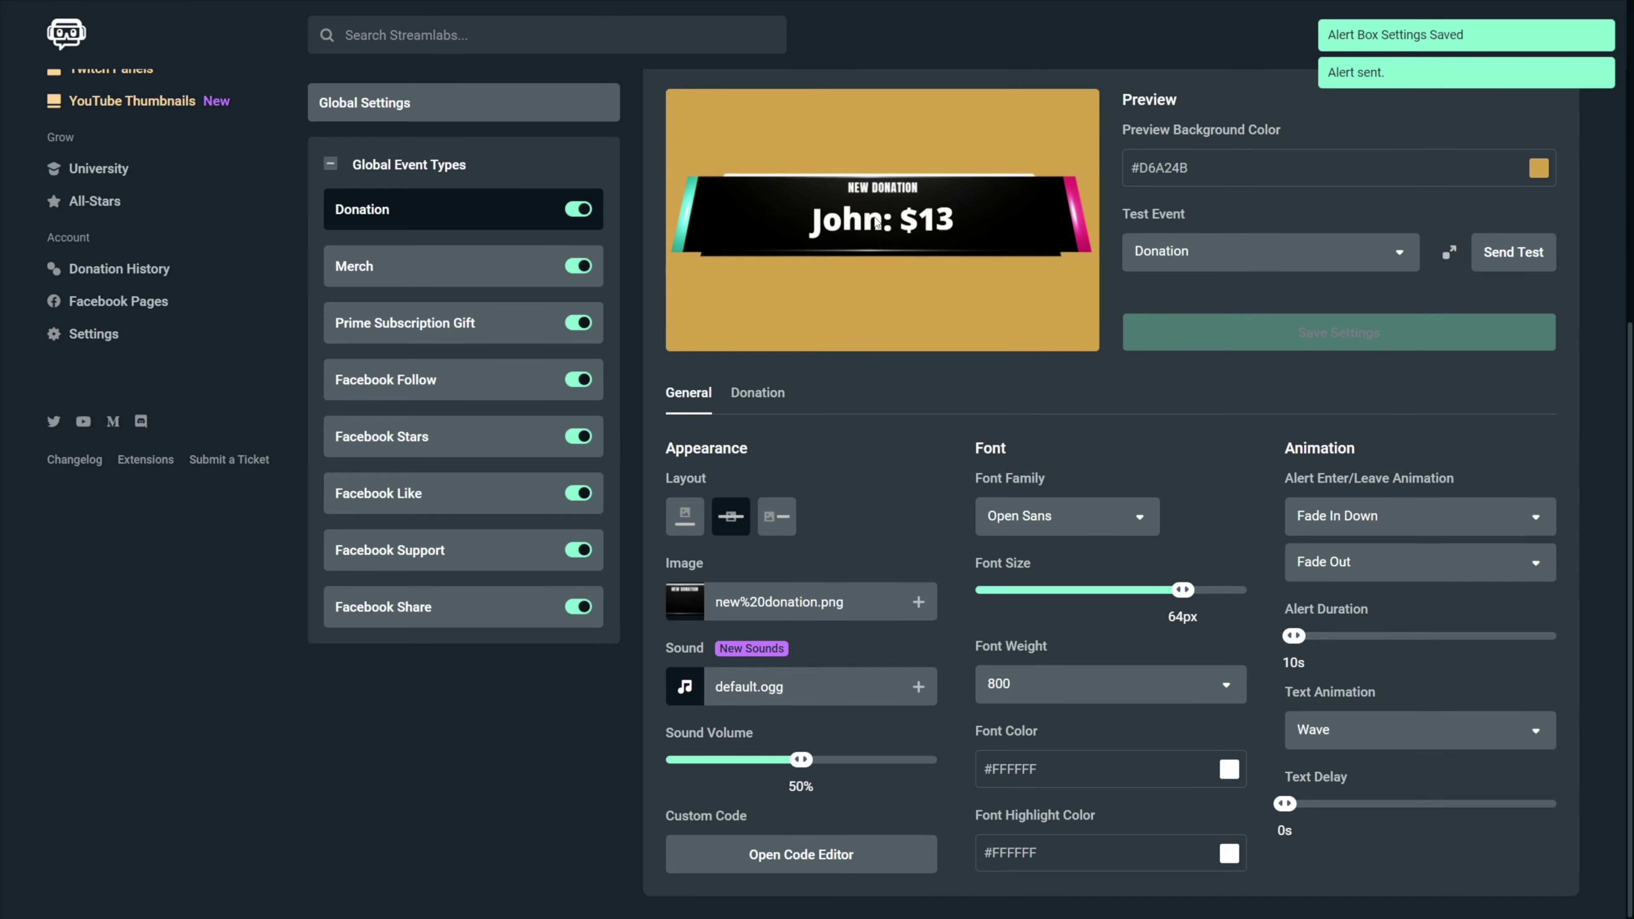
drag(1285, 804, 1280, 864)
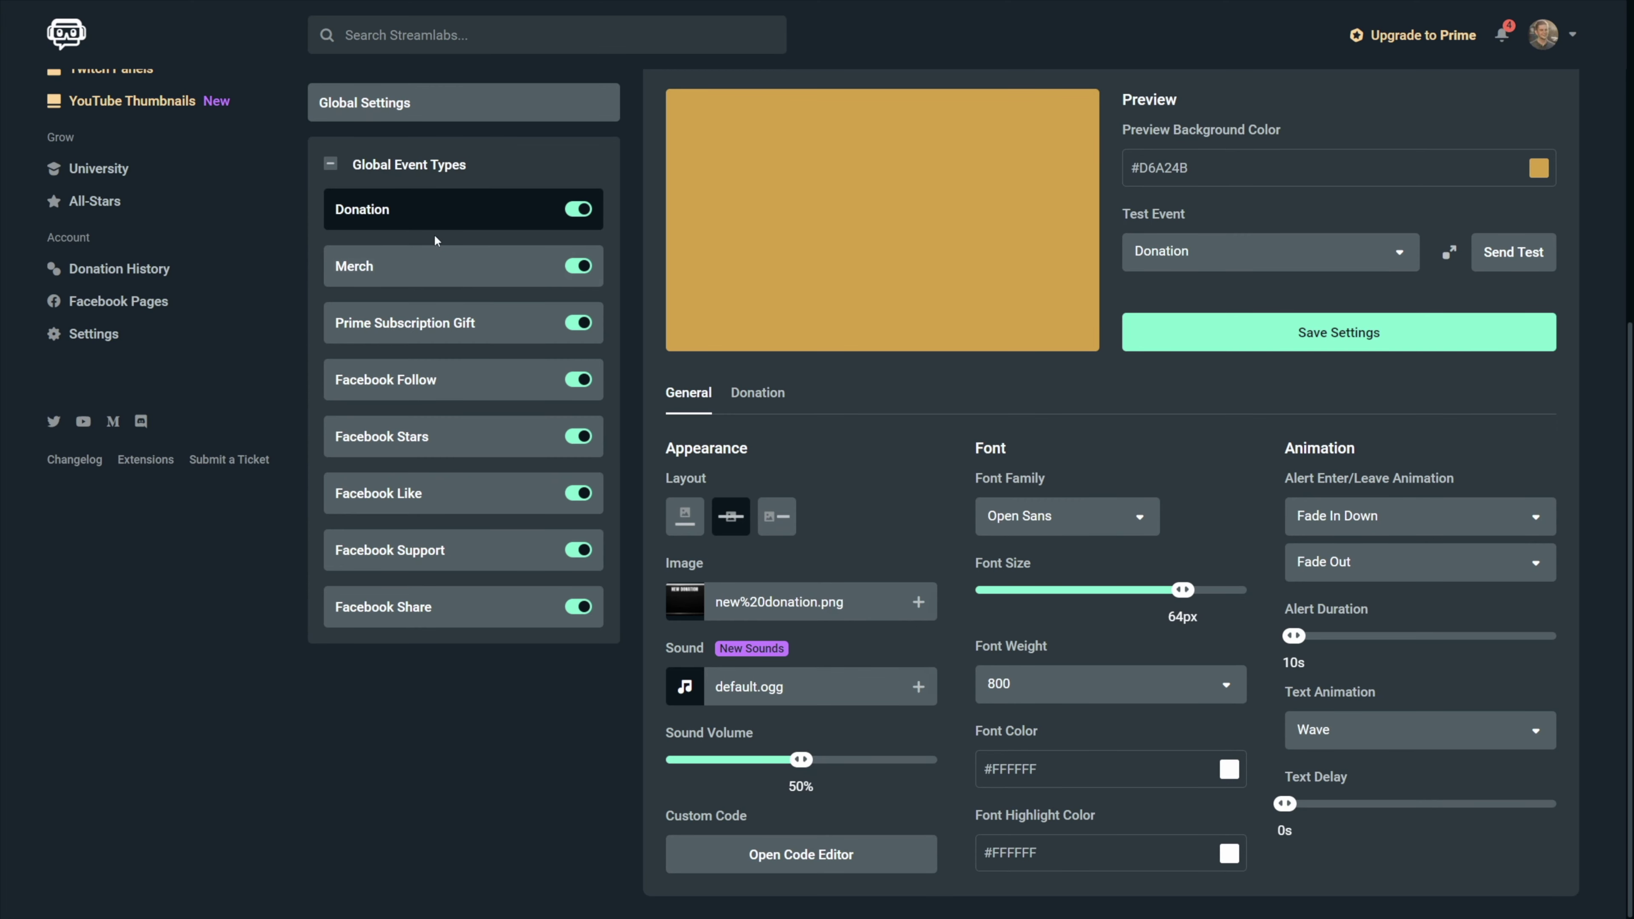
Look over the Facebook Stars and Merch alert settings, then return to the Donation message template
key(Down)
key(Down)
key(Down)
key(Down)
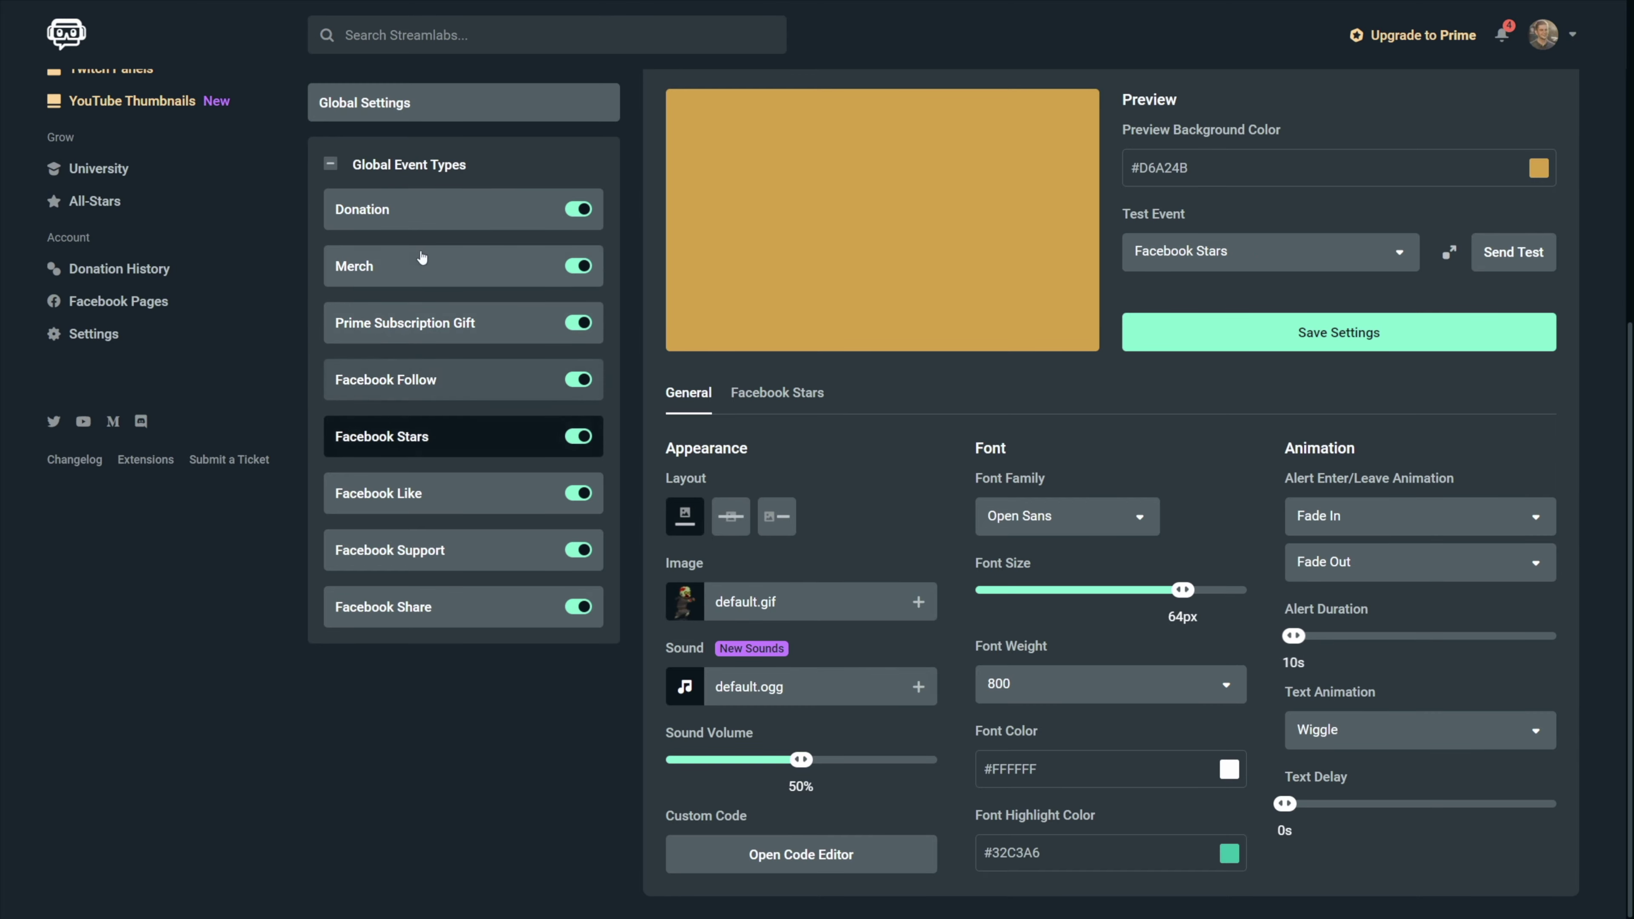
click(419, 212)
click(758, 393)
scroll(758, 399, up, 3)
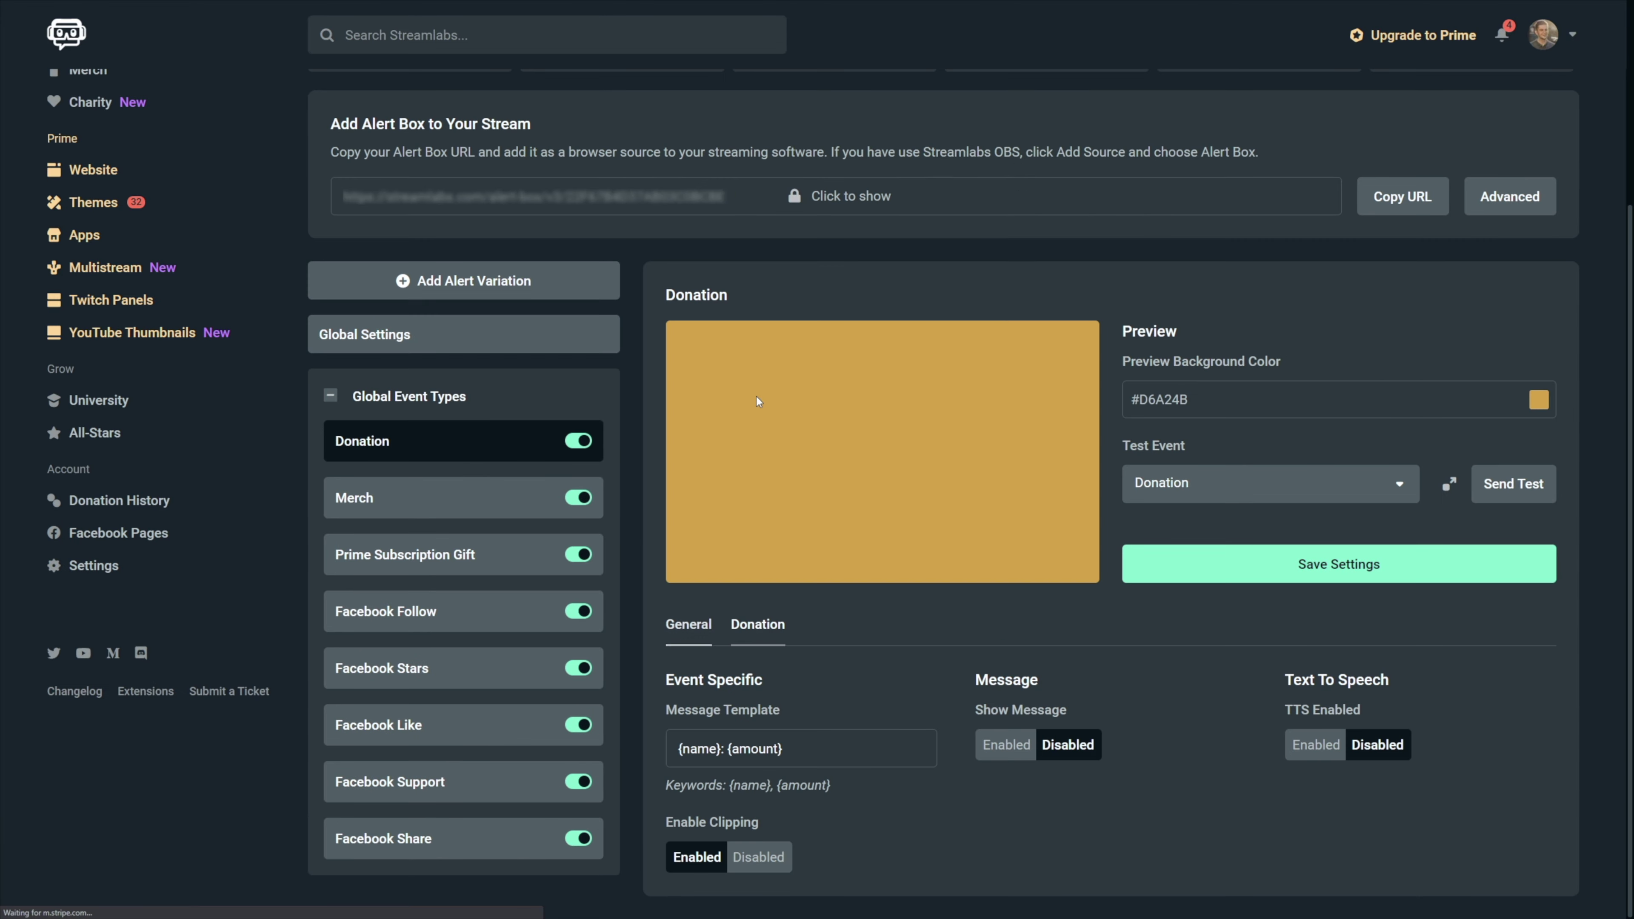
click(479, 505)
scroll(1078, 496, down, 4)
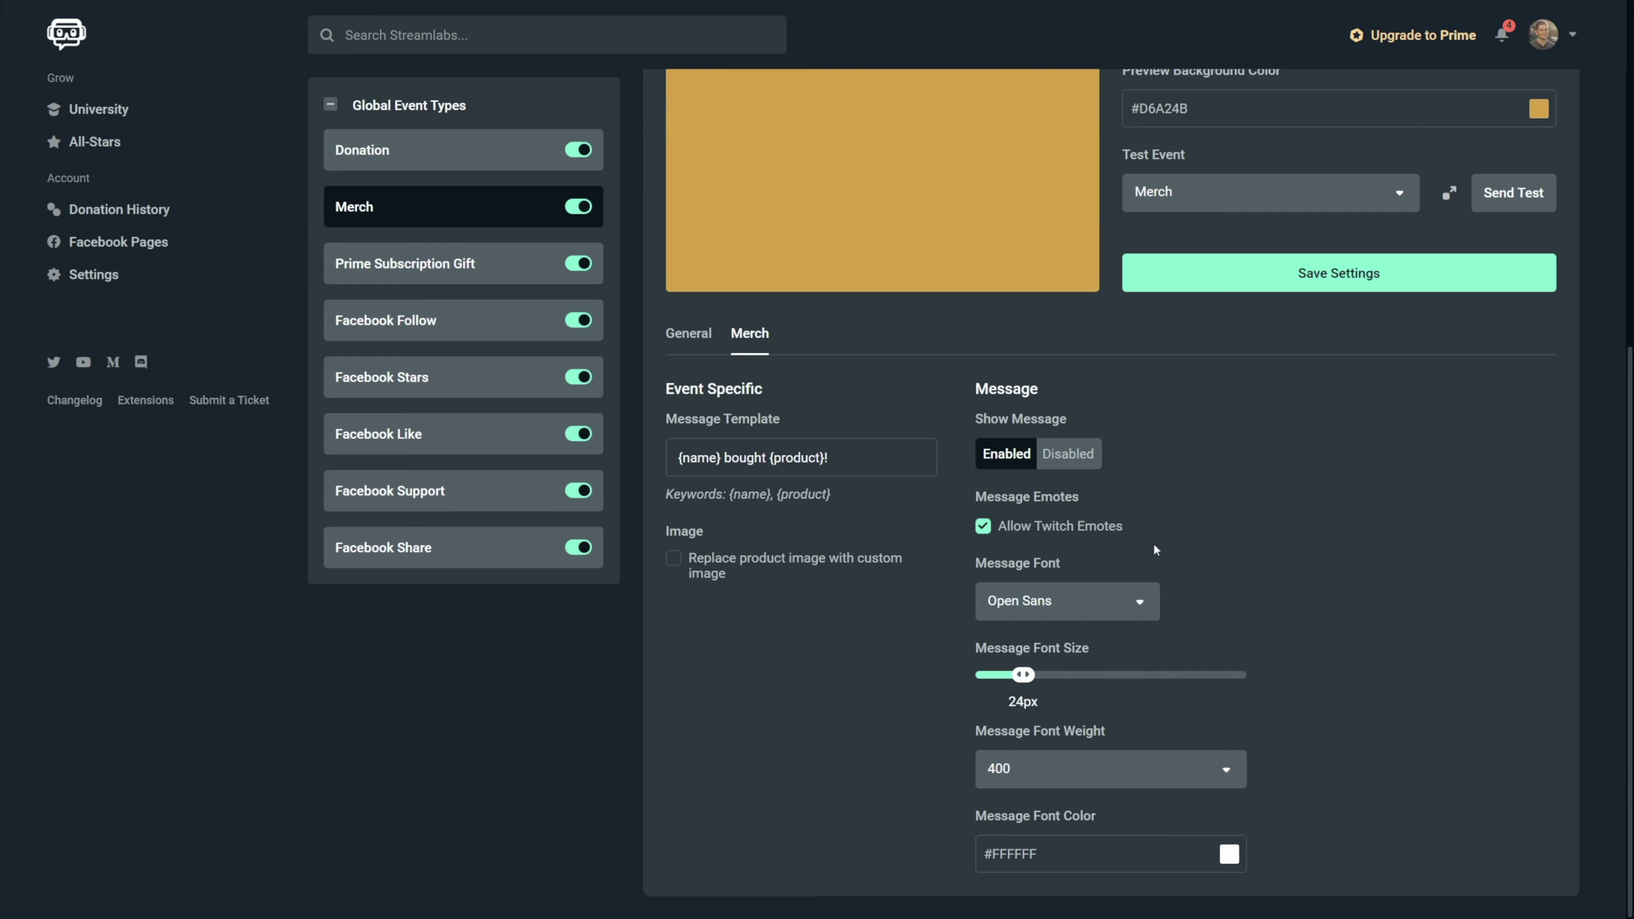
click(476, 166)
click(756, 392)
scroll(960, 656, up, 4)
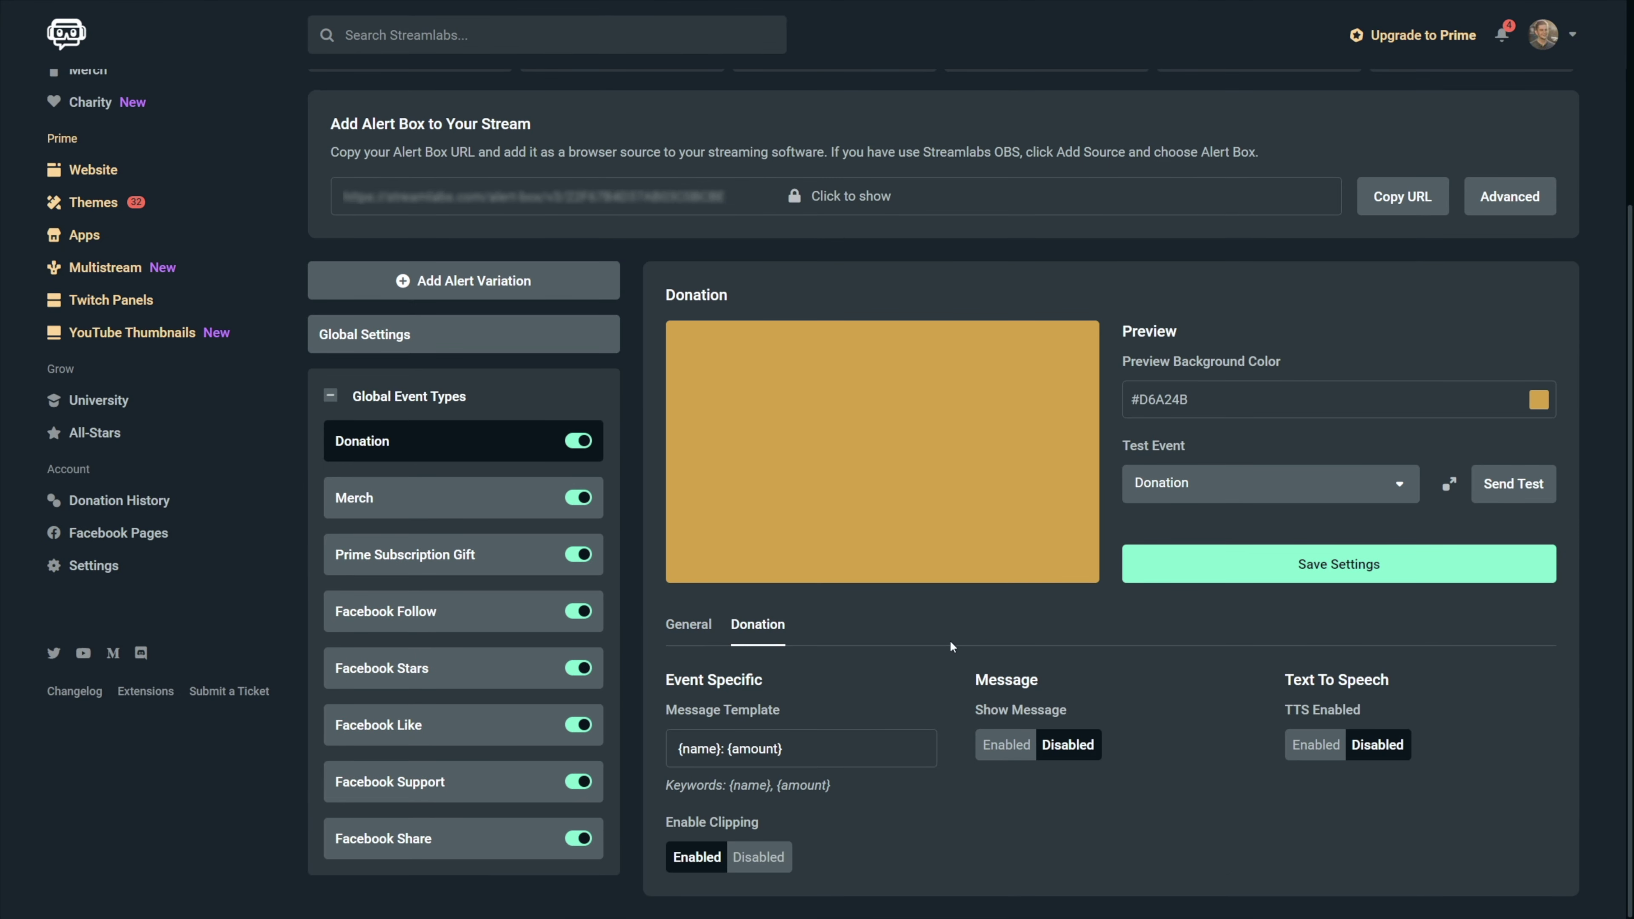
drag(849, 756, 642, 748)
click(962, 813)
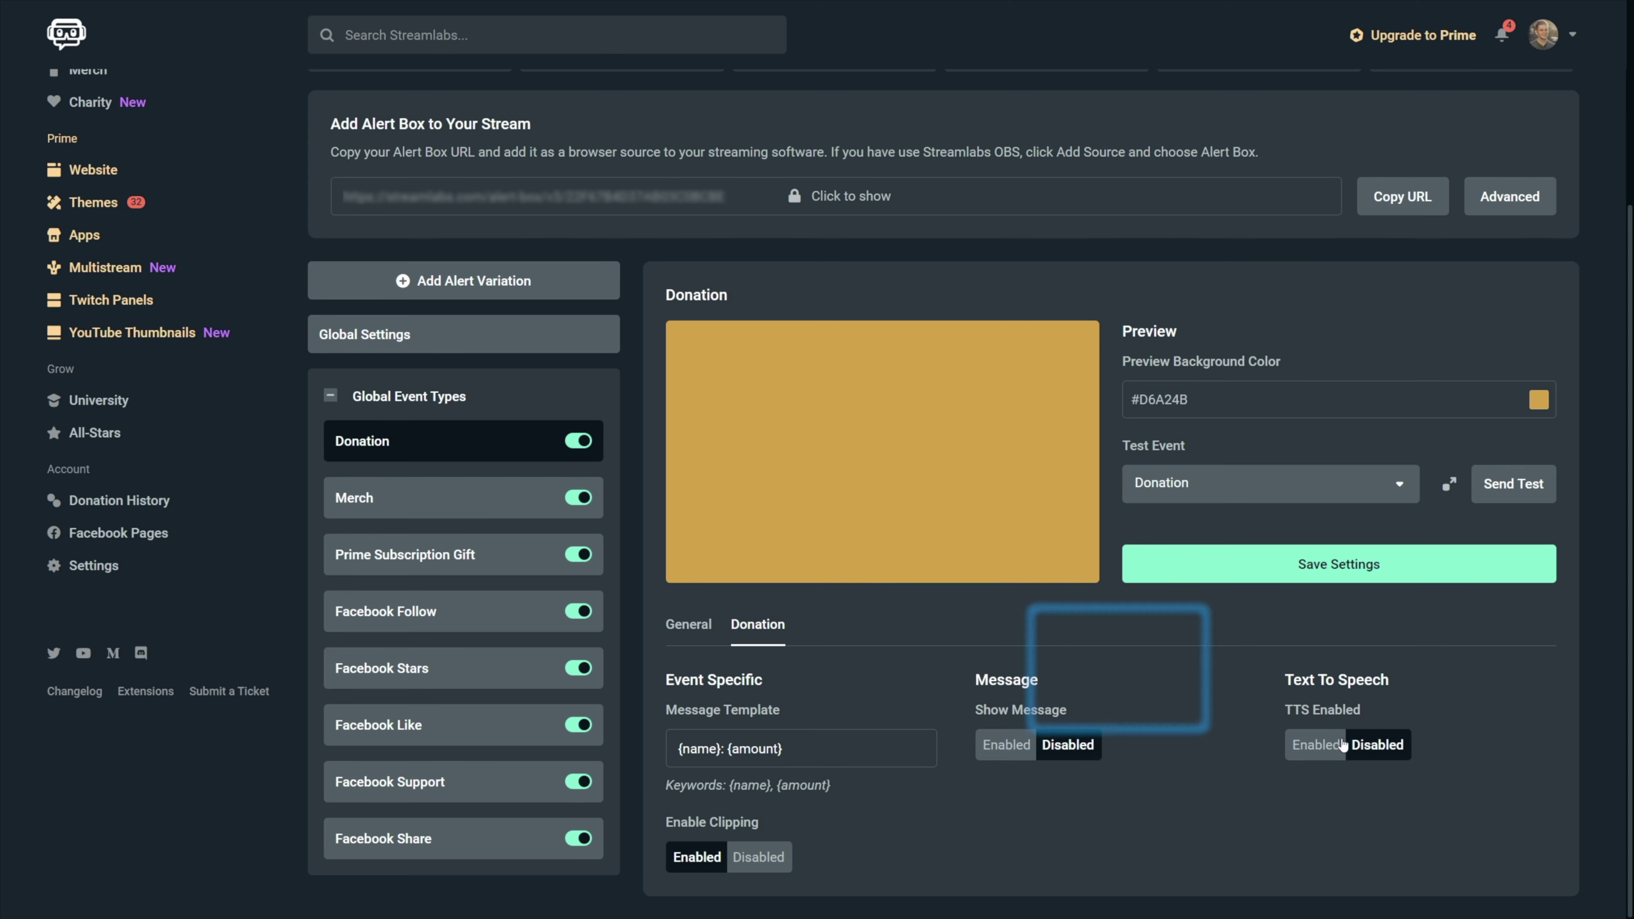
Leave donation text-to-speech off and clipping on after toggling each, and check the account menu
click(1325, 751)
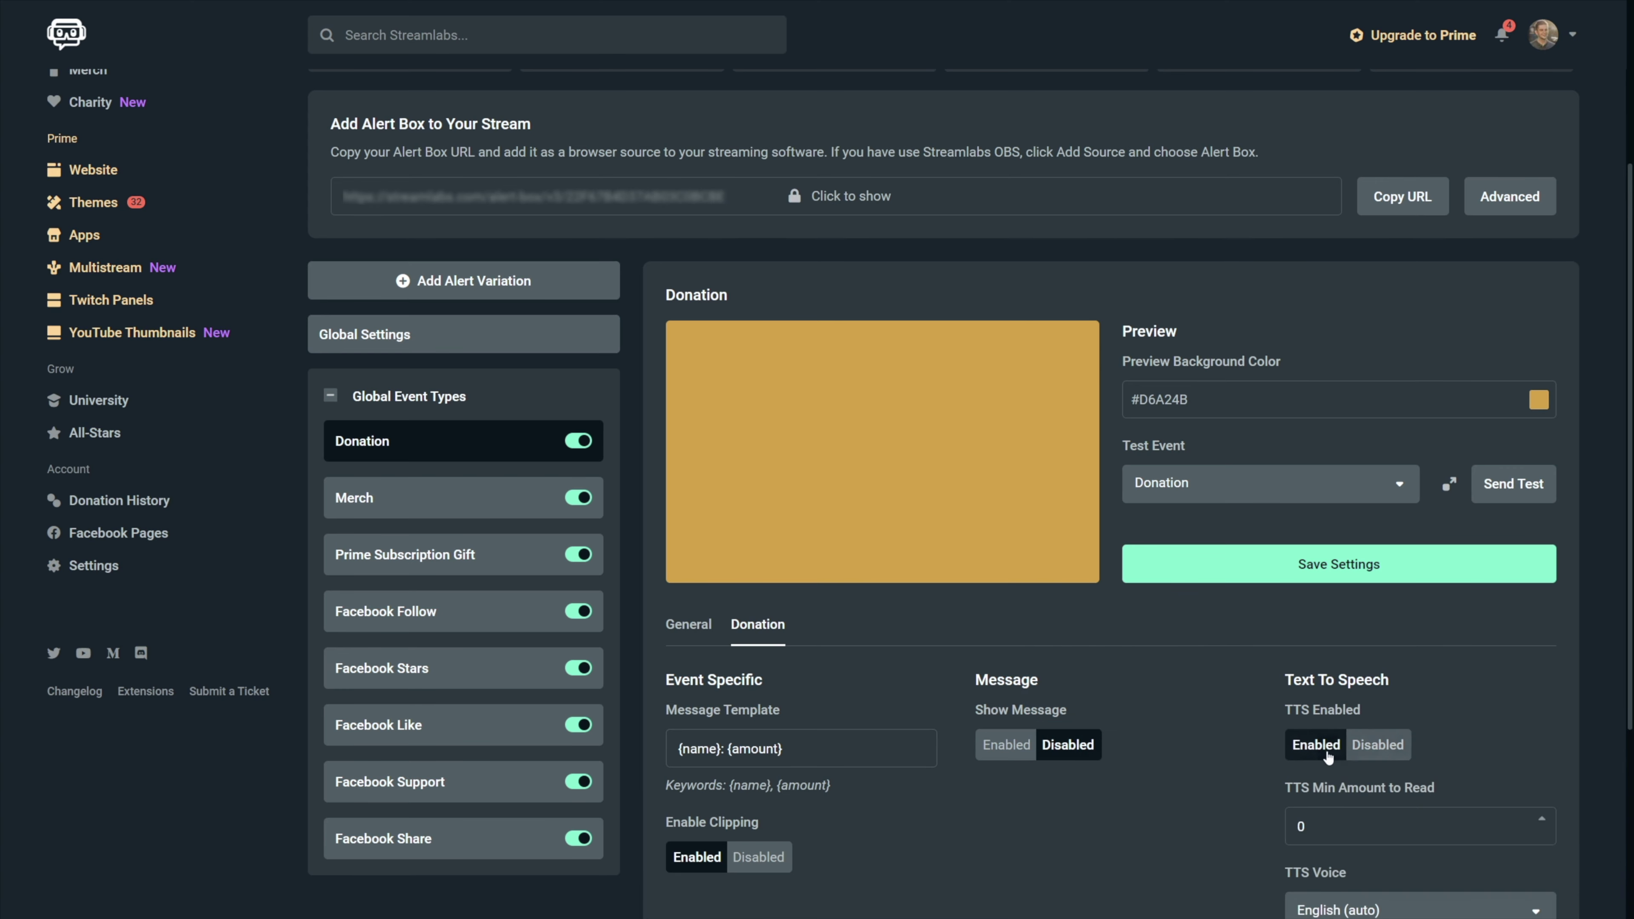
click(1378, 753)
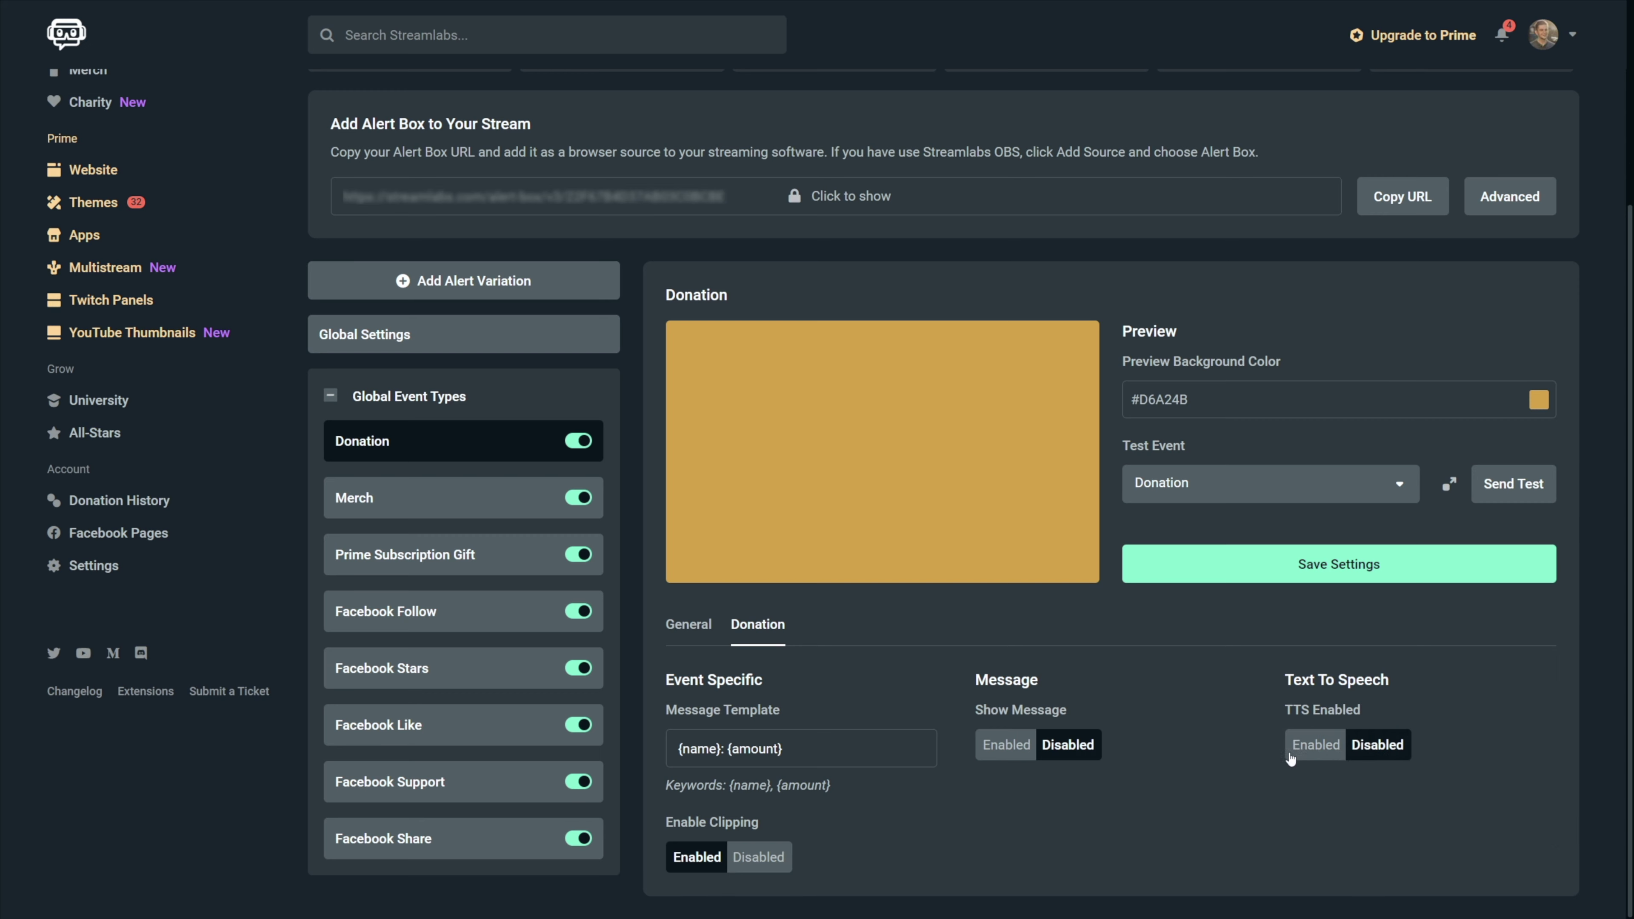
click(762, 859)
click(698, 858)
click(1535, 46)
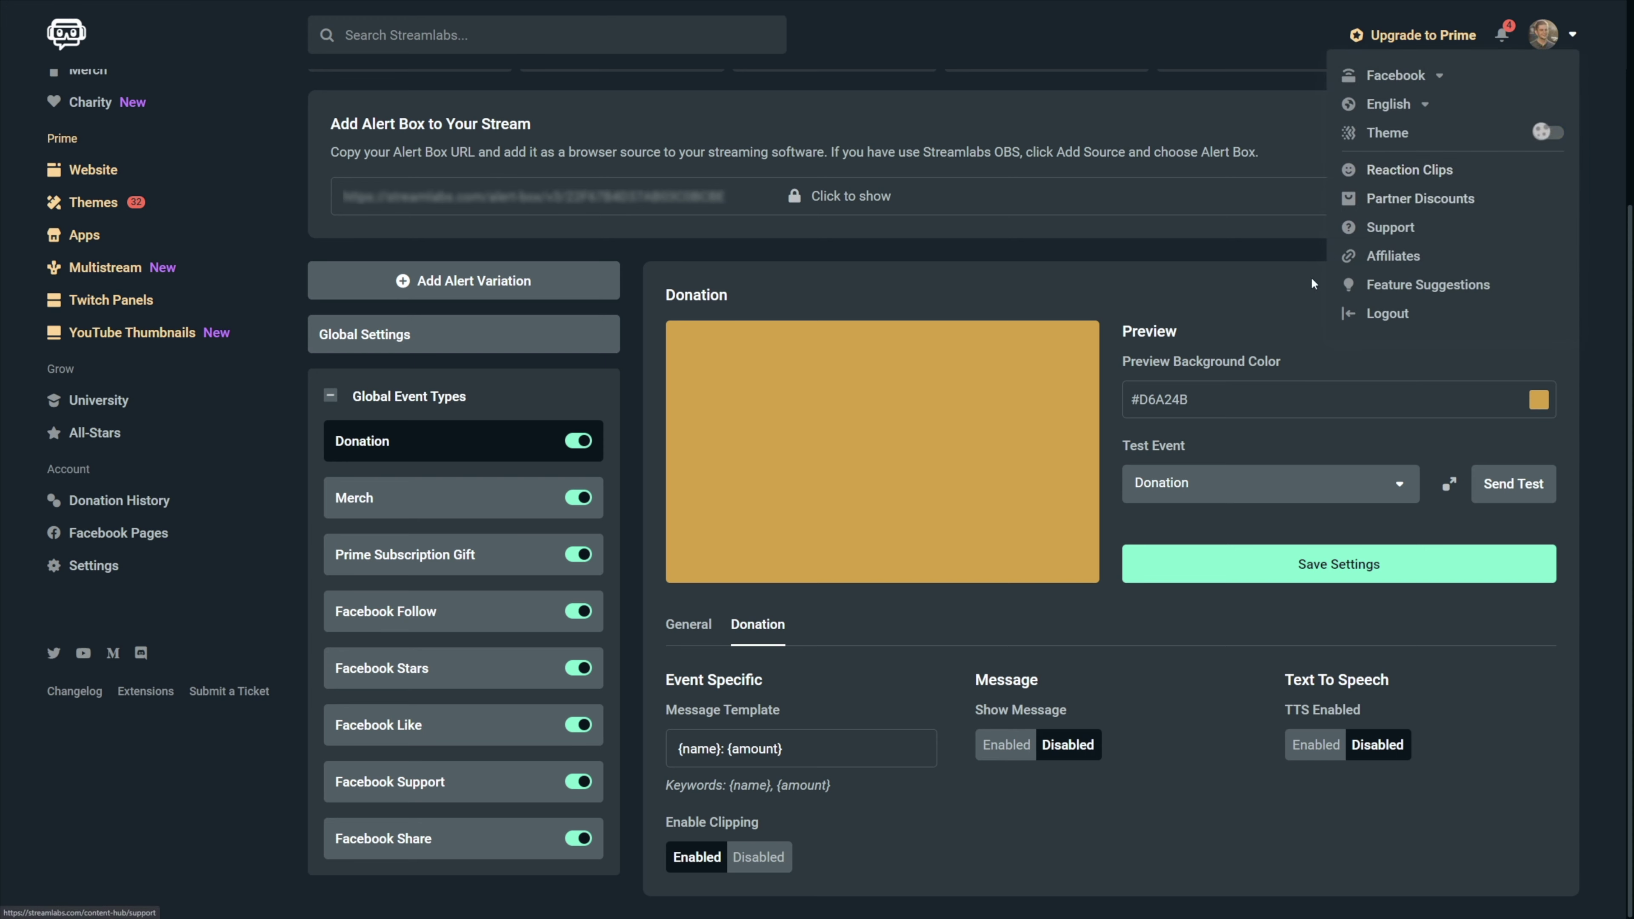
click(1095, 811)
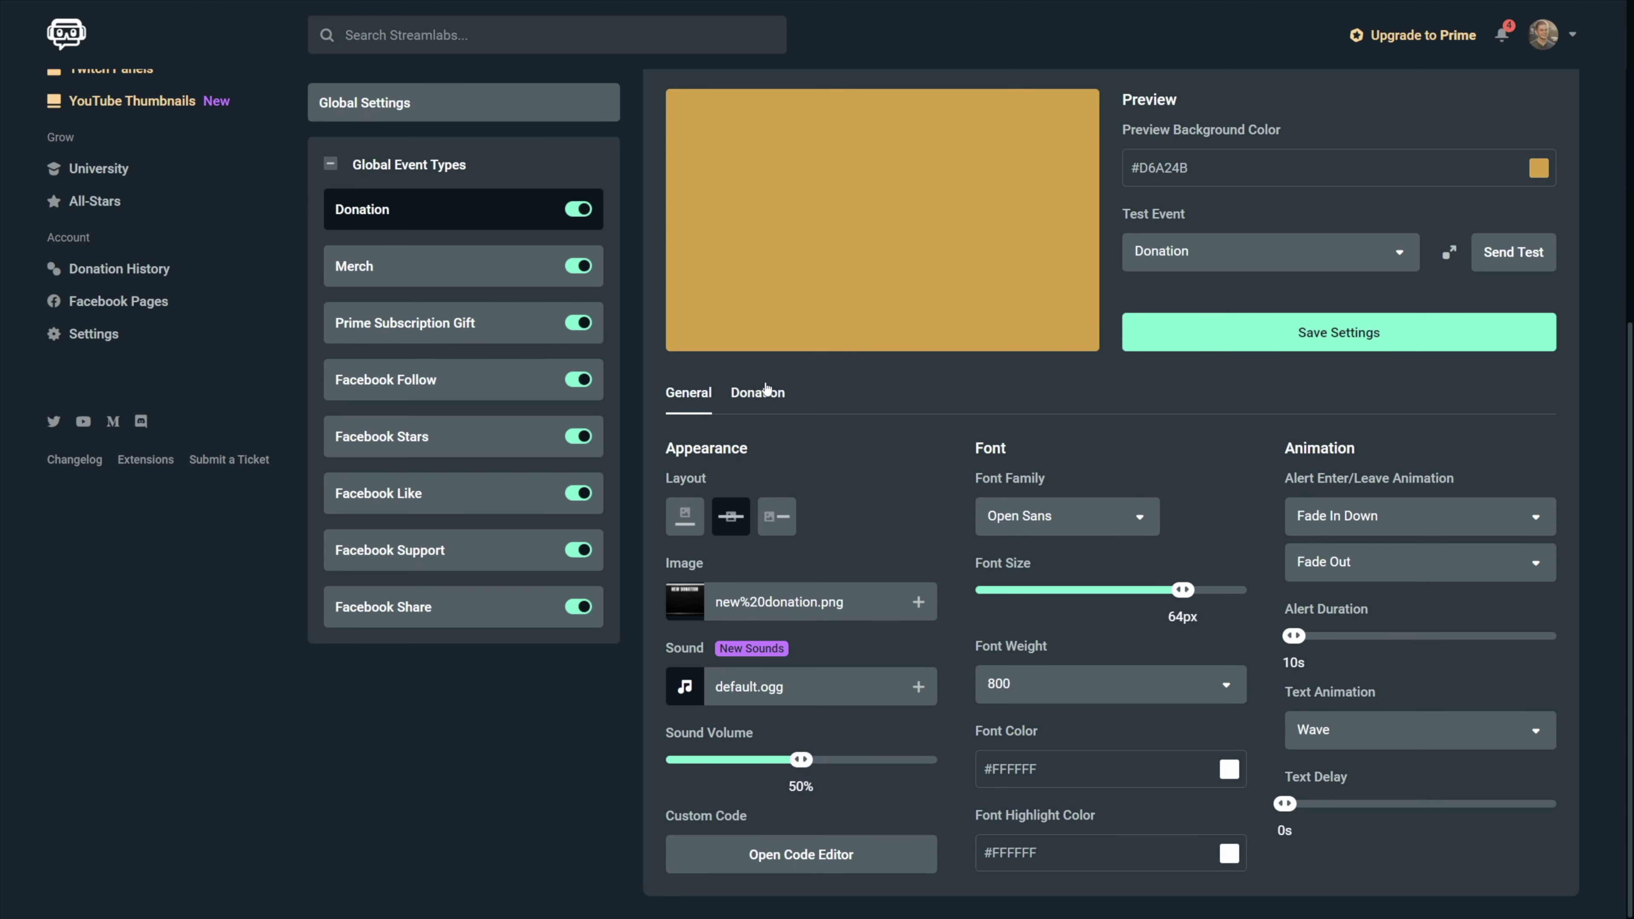
click(759, 393)
scroll(784, 622, up, 3)
click(471, 510)
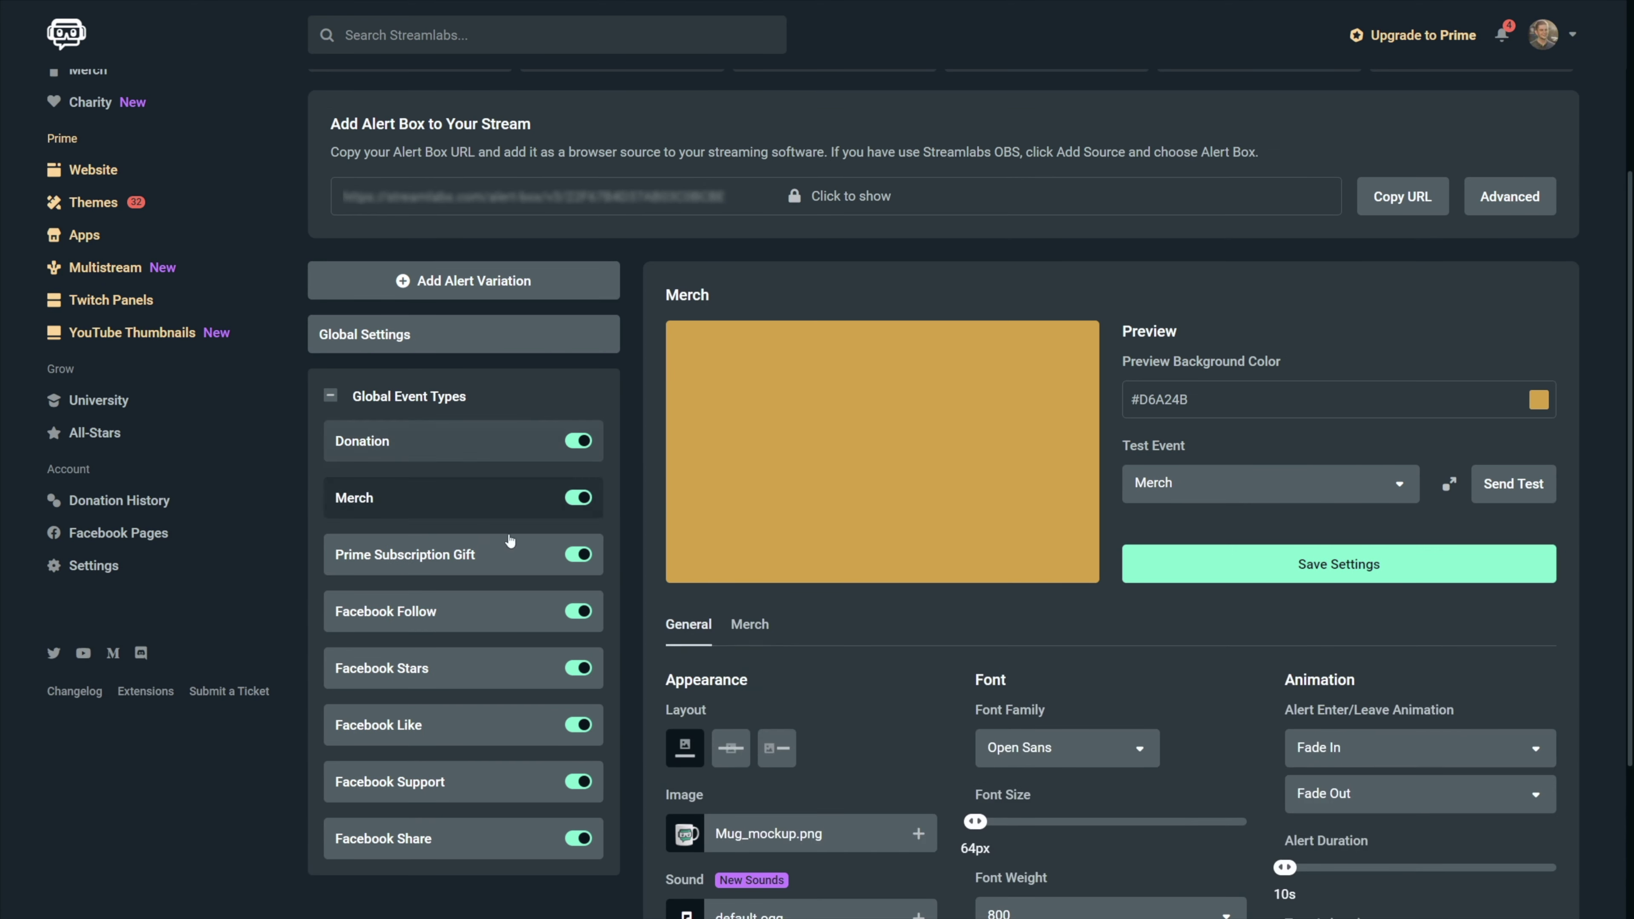
click(749, 624)
scroll(836, 656, down, 2)
scroll(900, 673, down, 2)
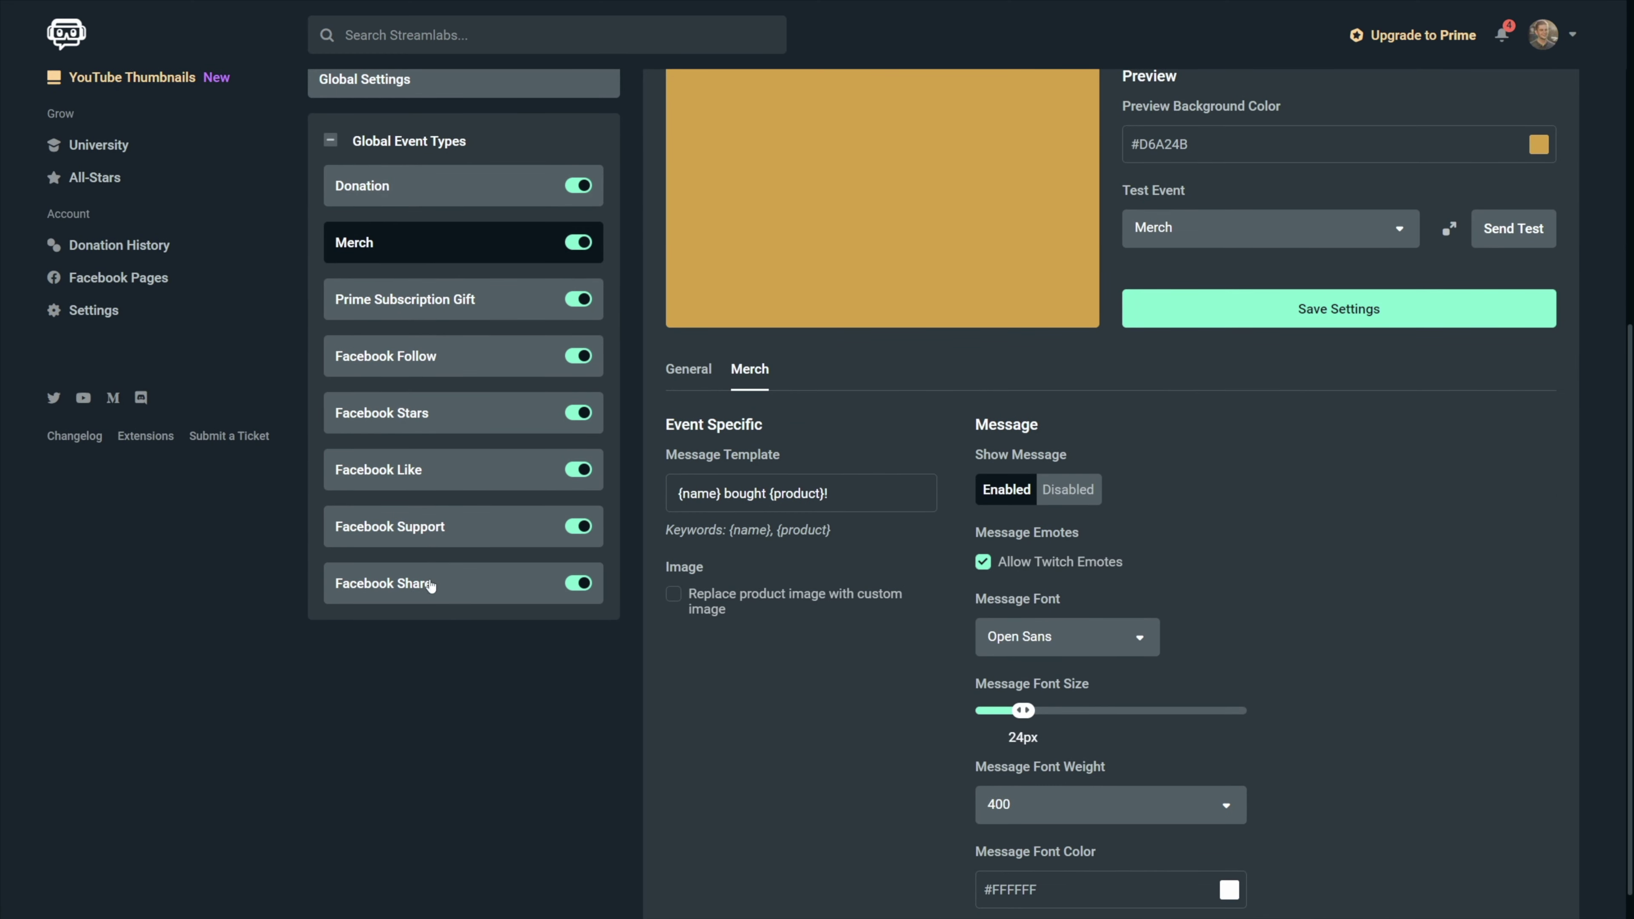
click(431, 189)
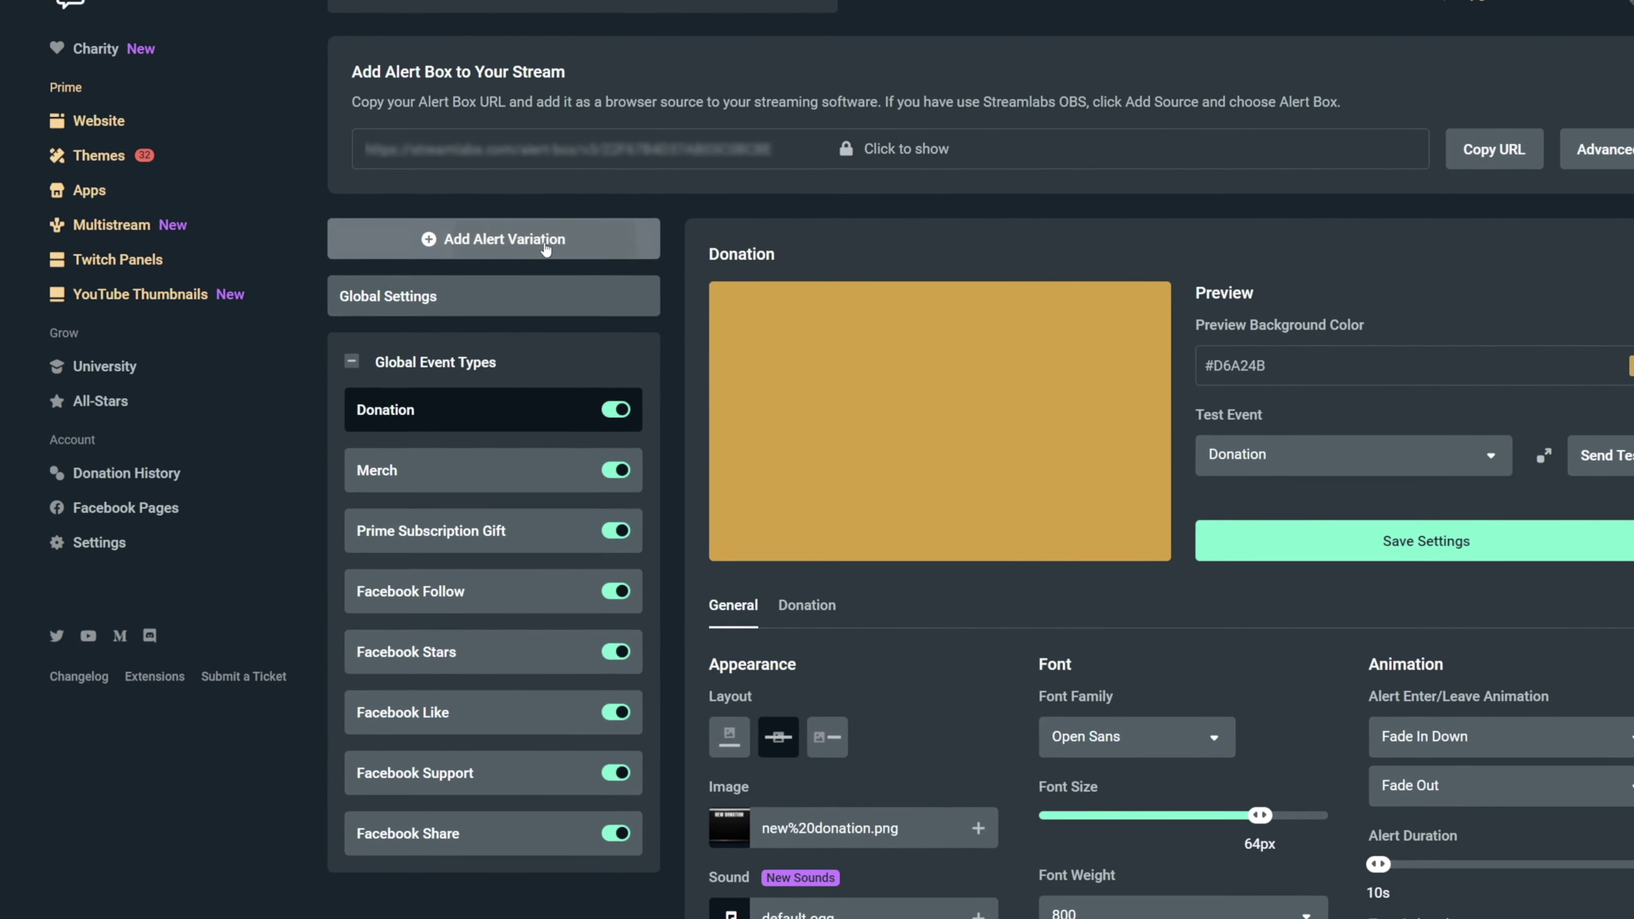
Create a new alert variation named 'big dono' that applies to Donation events
click(534, 274)
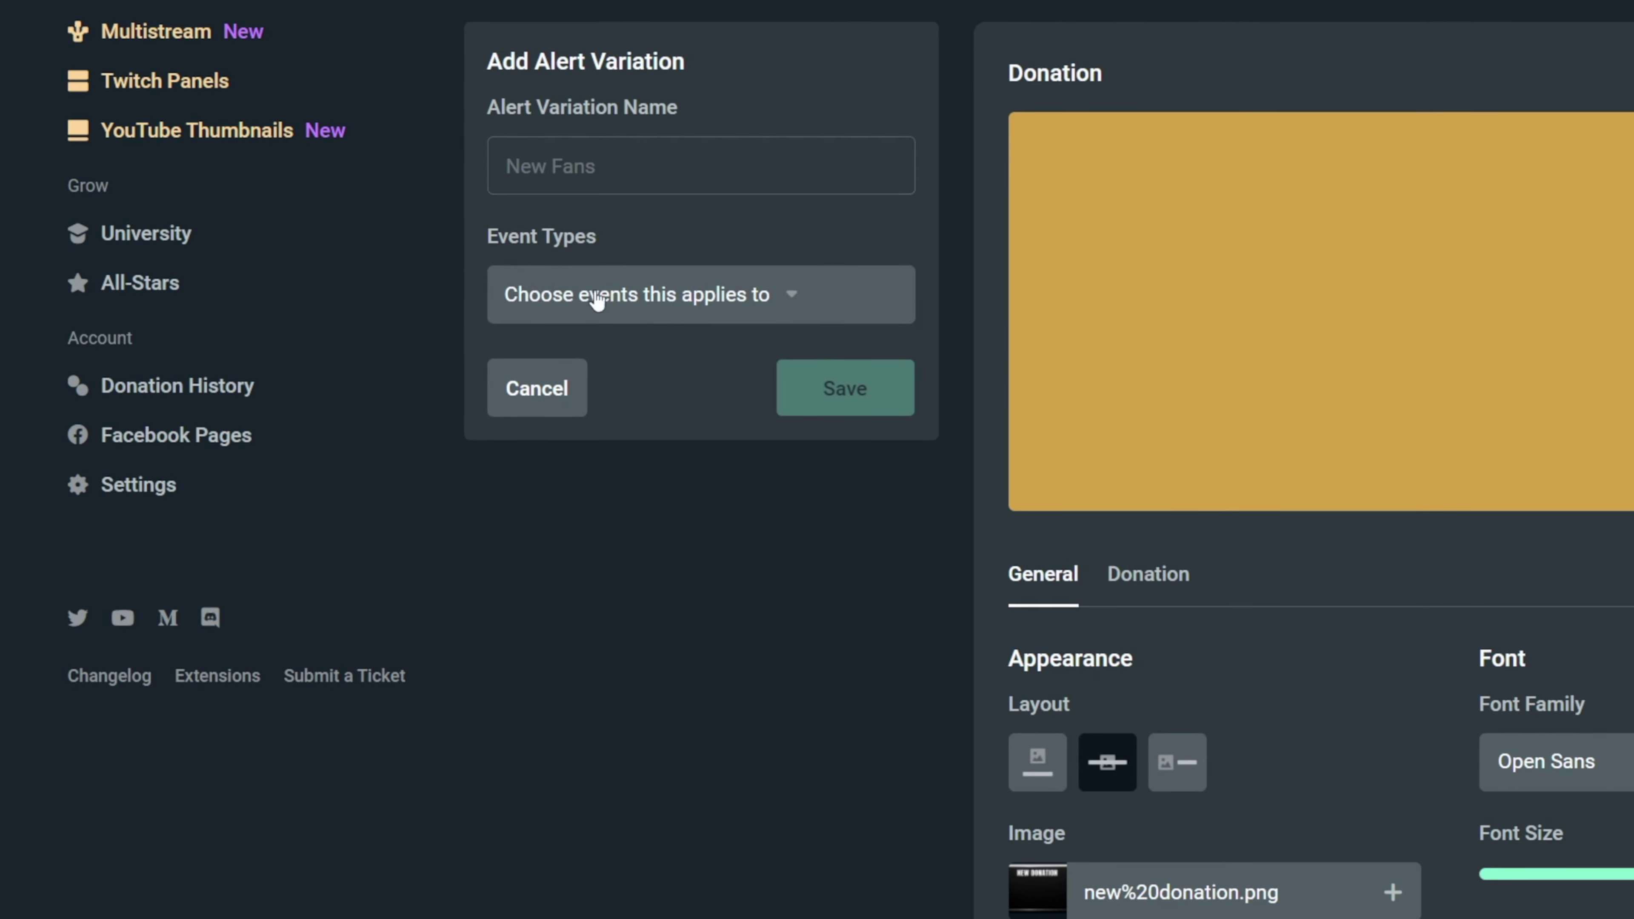
click(606, 152)
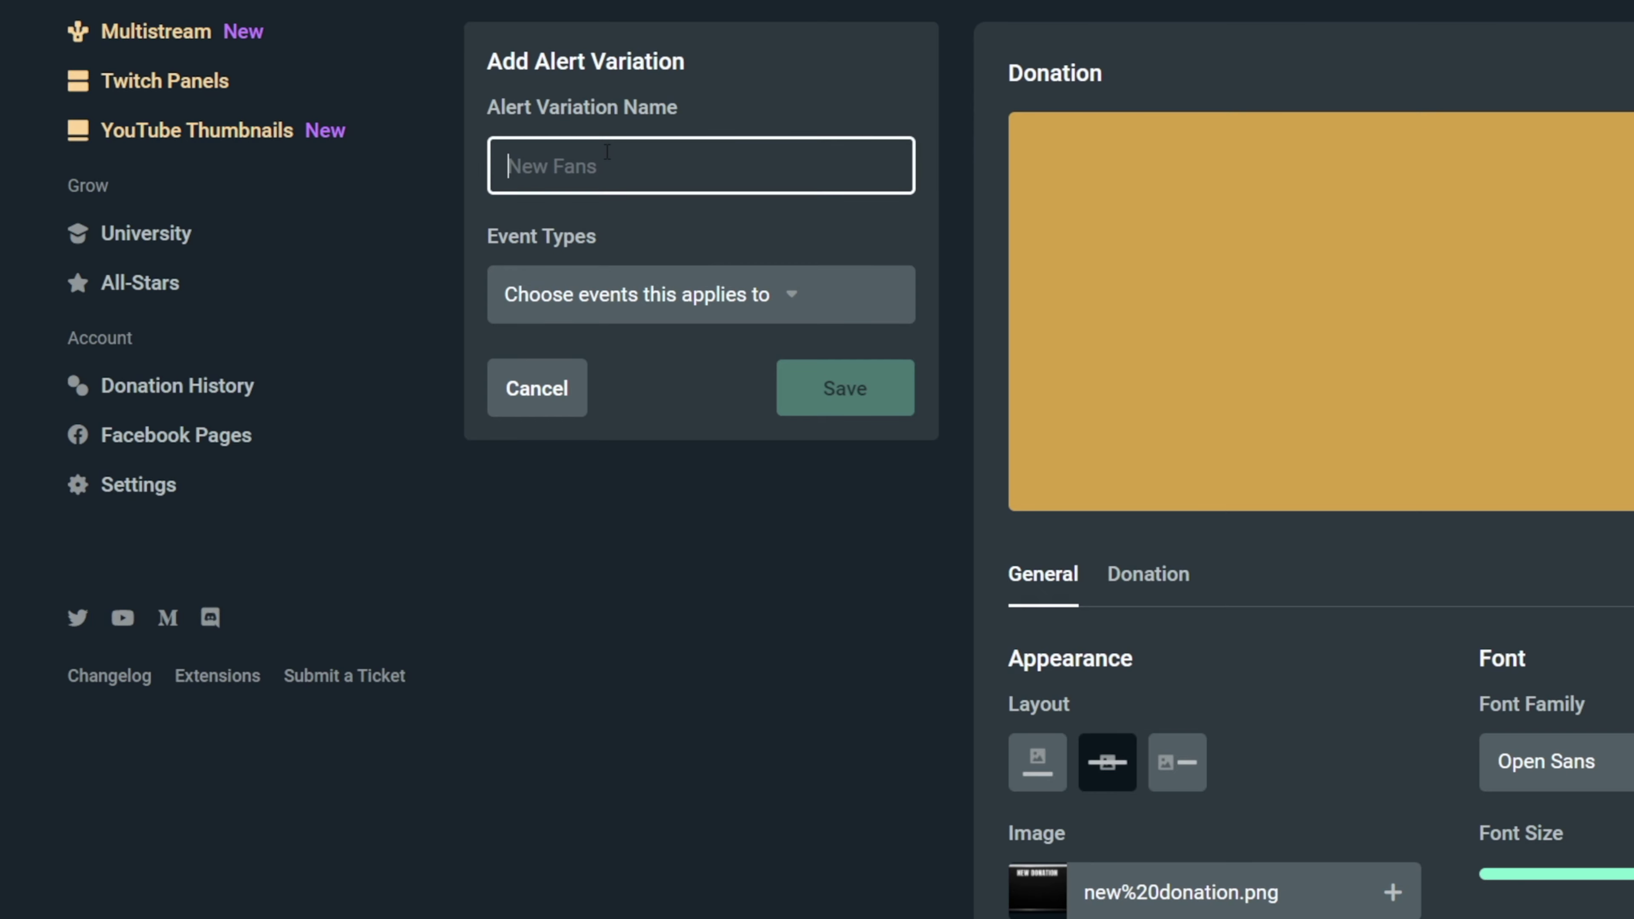
click(651, 290)
click(581, 361)
click(710, 231)
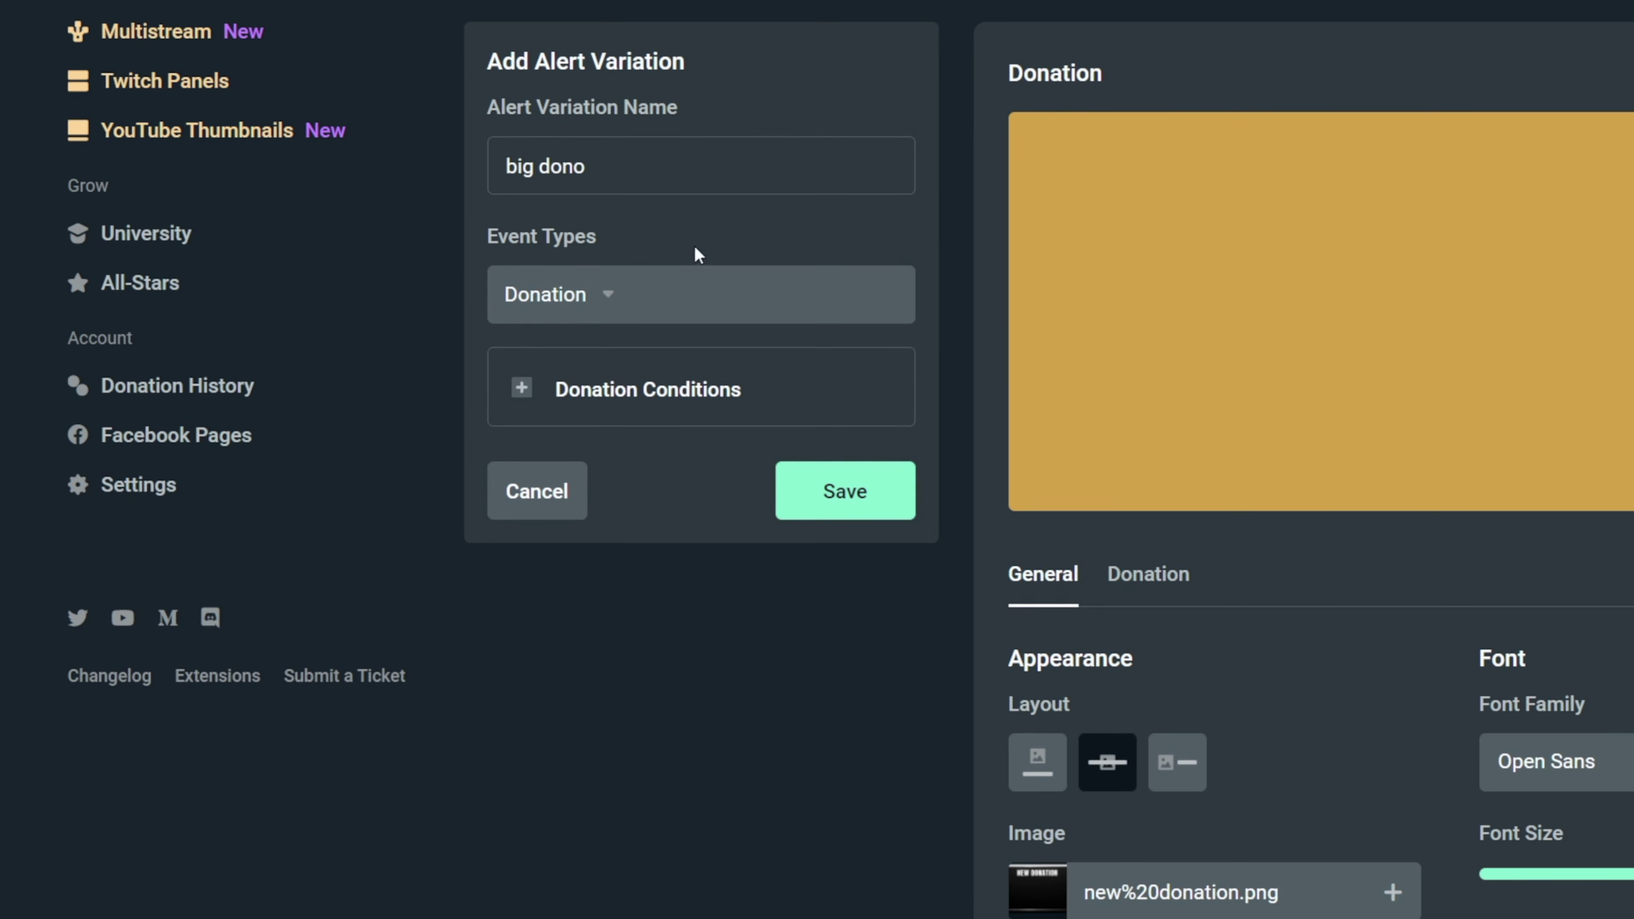
Add the condition 'Donation amount is at least' 50 and save the variation
click(521, 388)
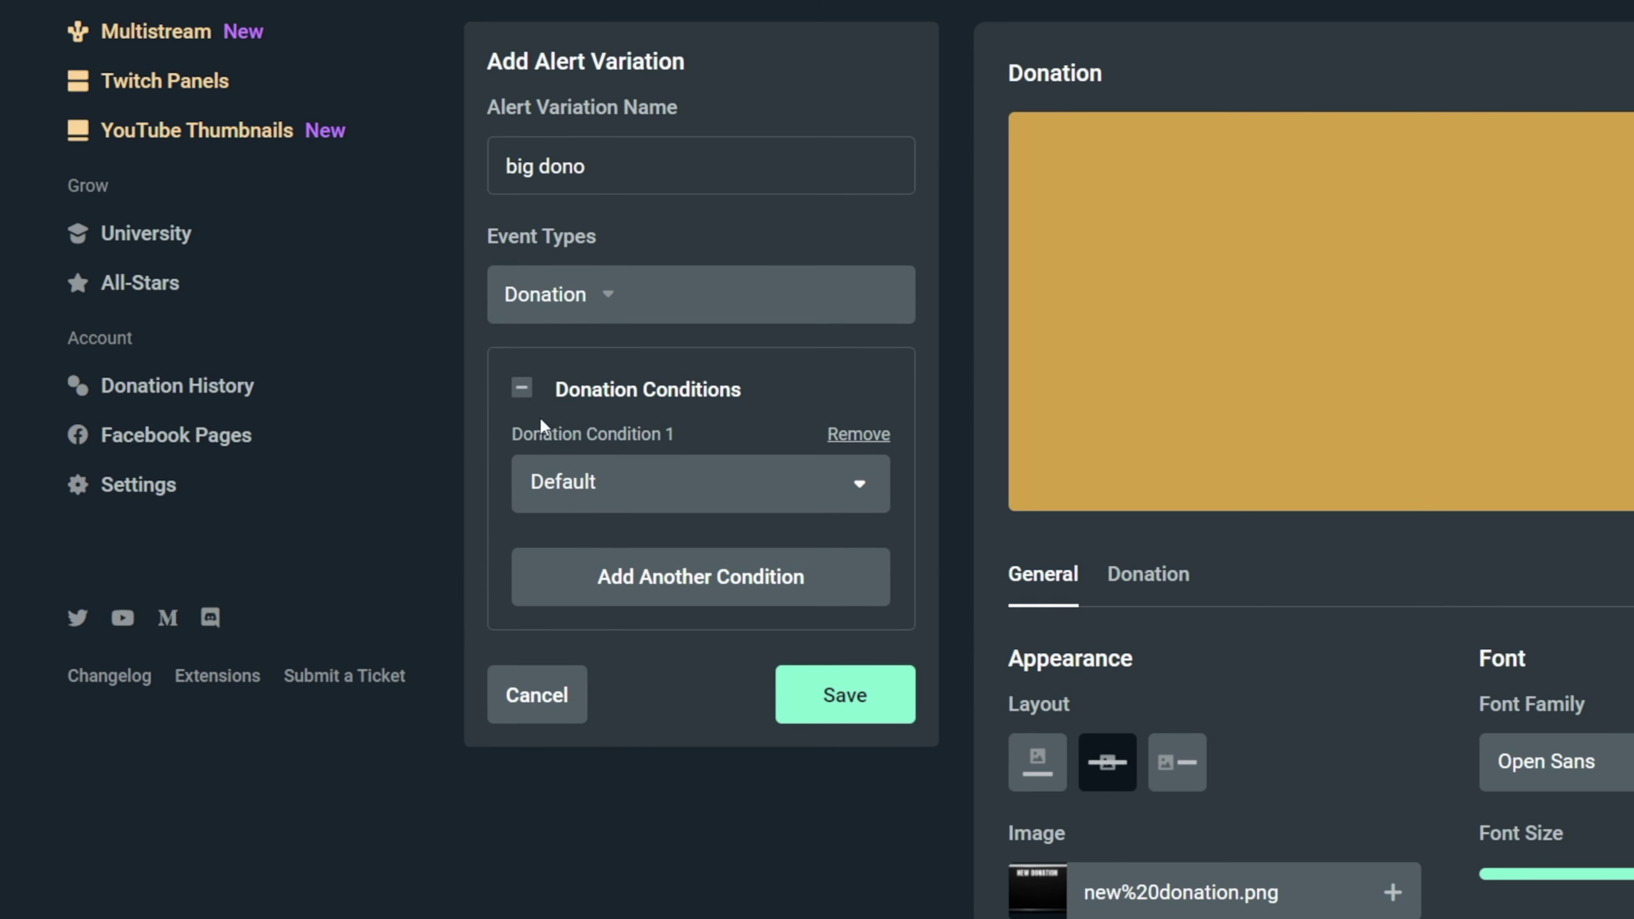
click(643, 481)
scroll(732, 589, down, 1)
scroll(744, 628, up, 1)
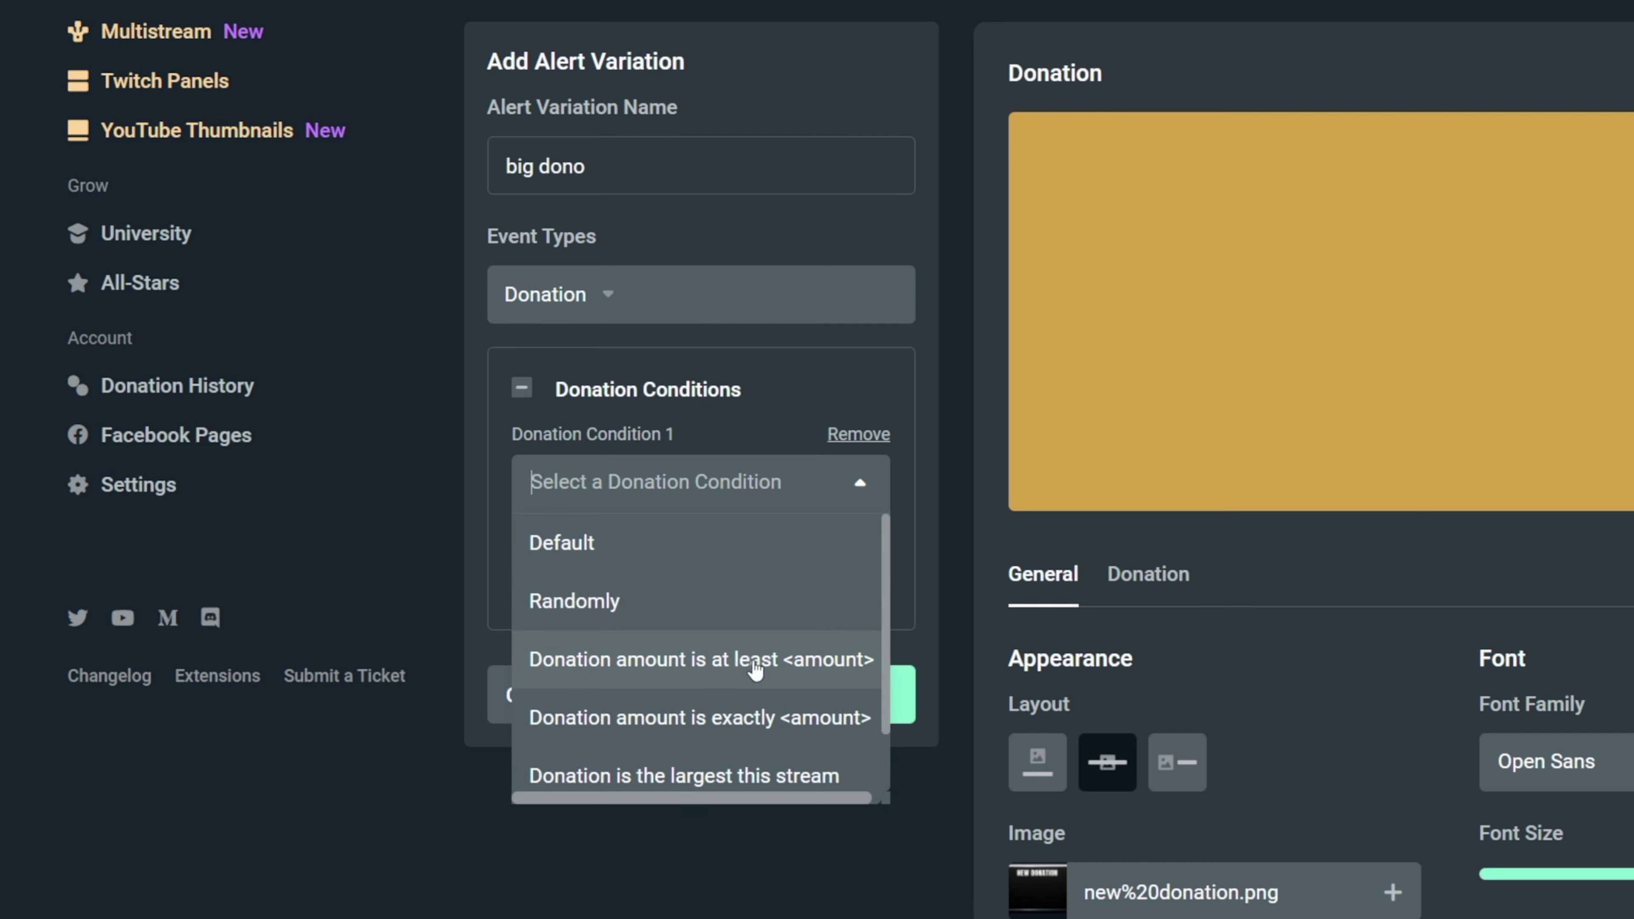
click(745, 667)
click(655, 558)
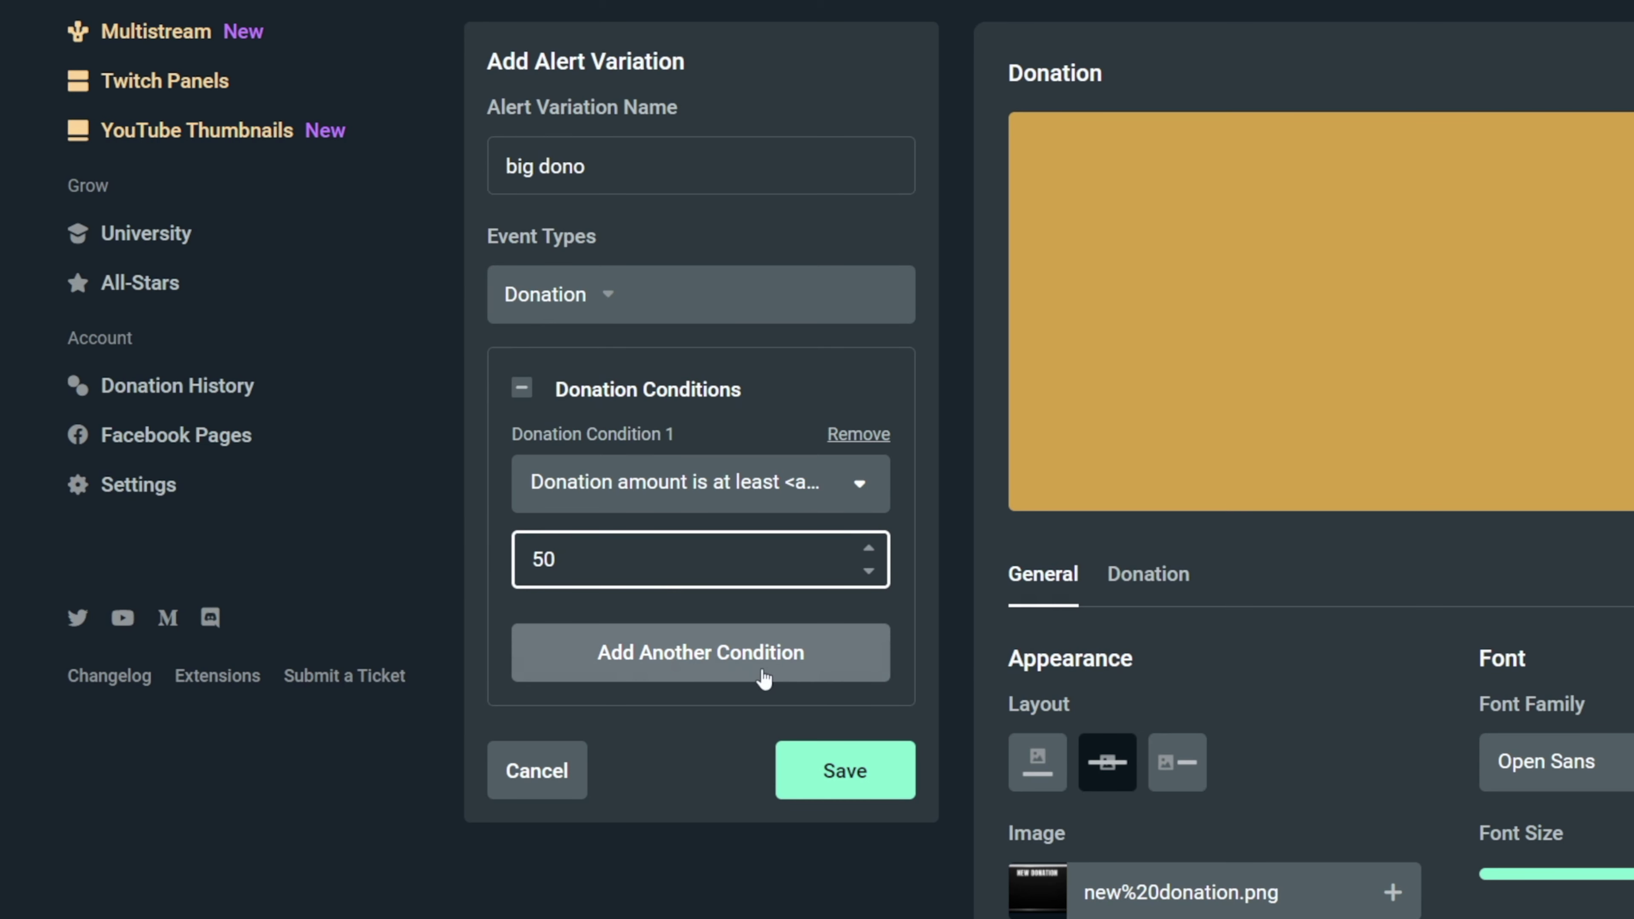
click(633, 667)
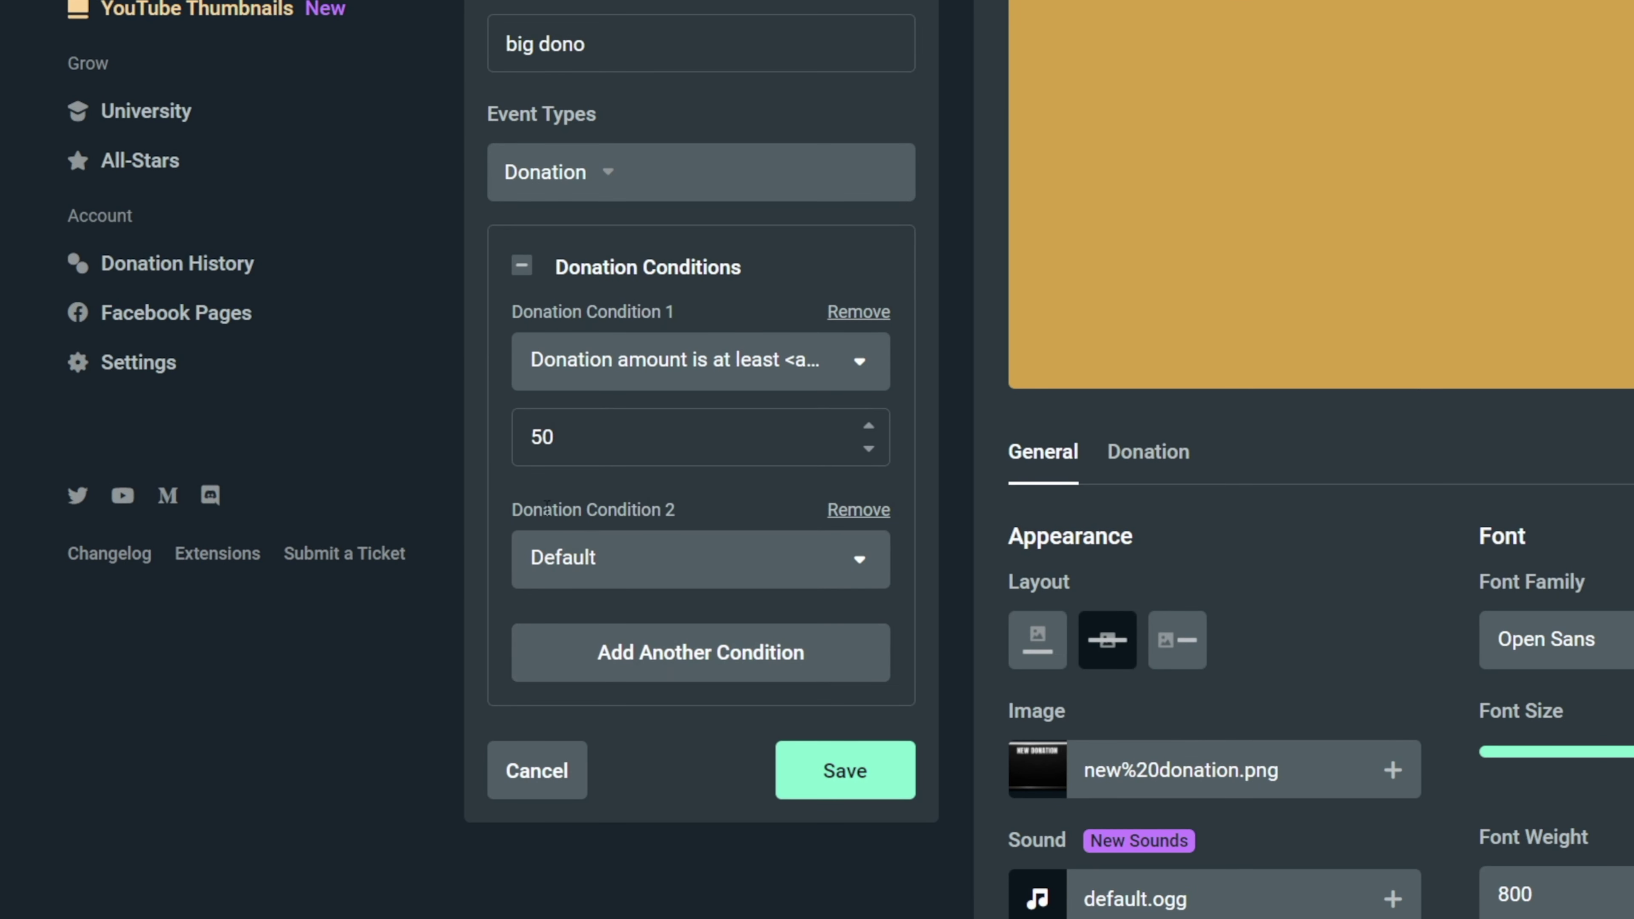
click(849, 511)
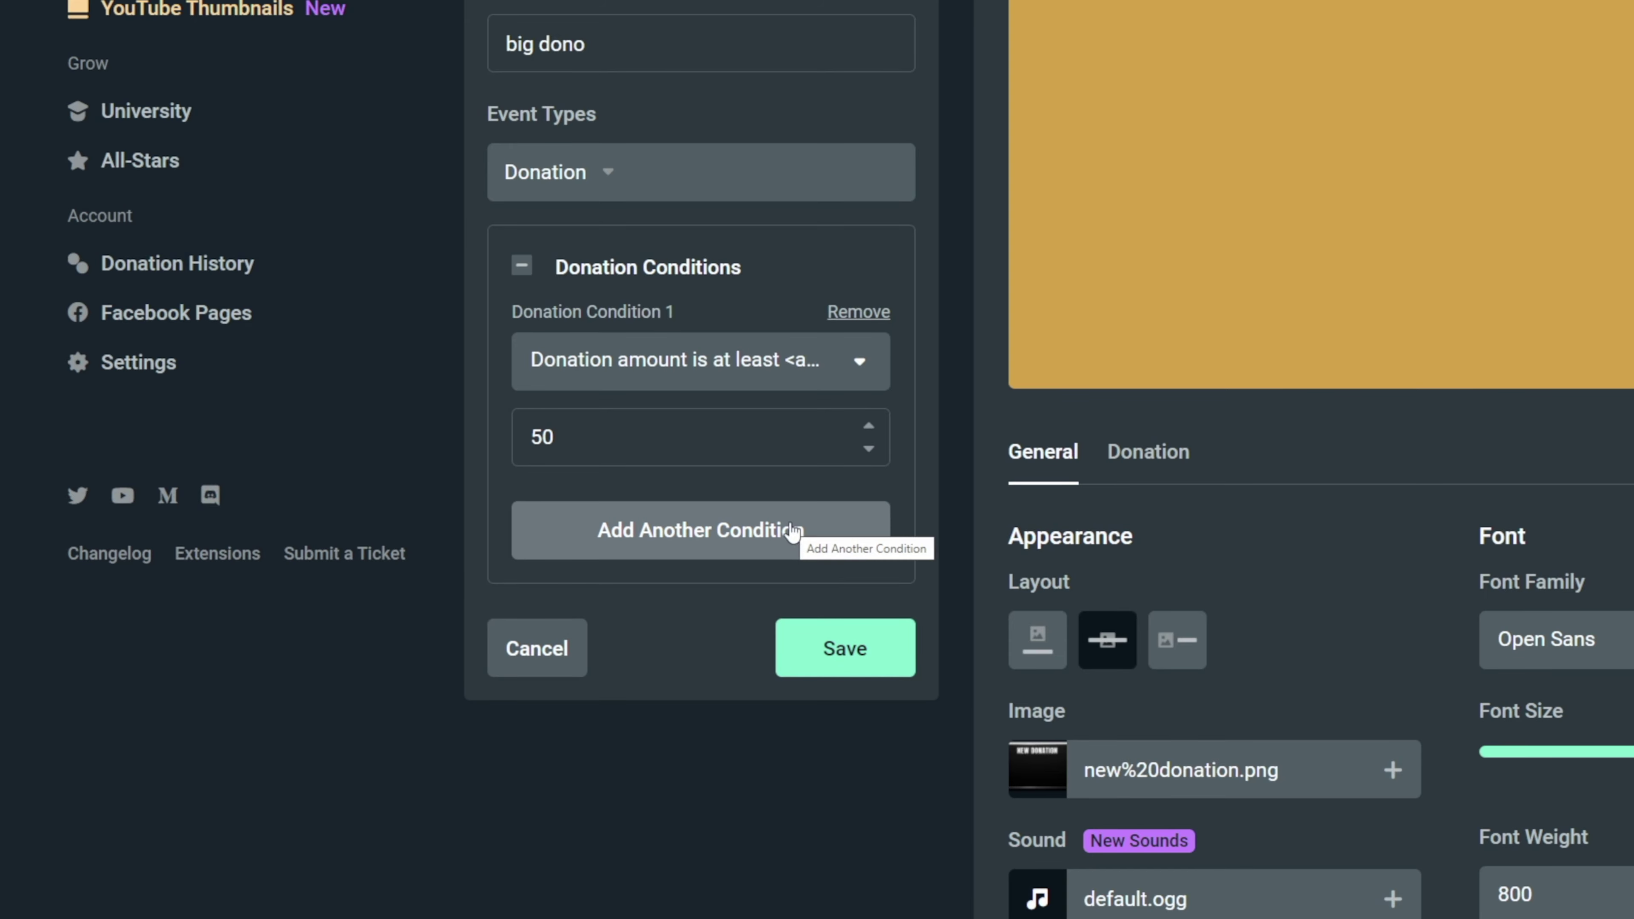
click(824, 650)
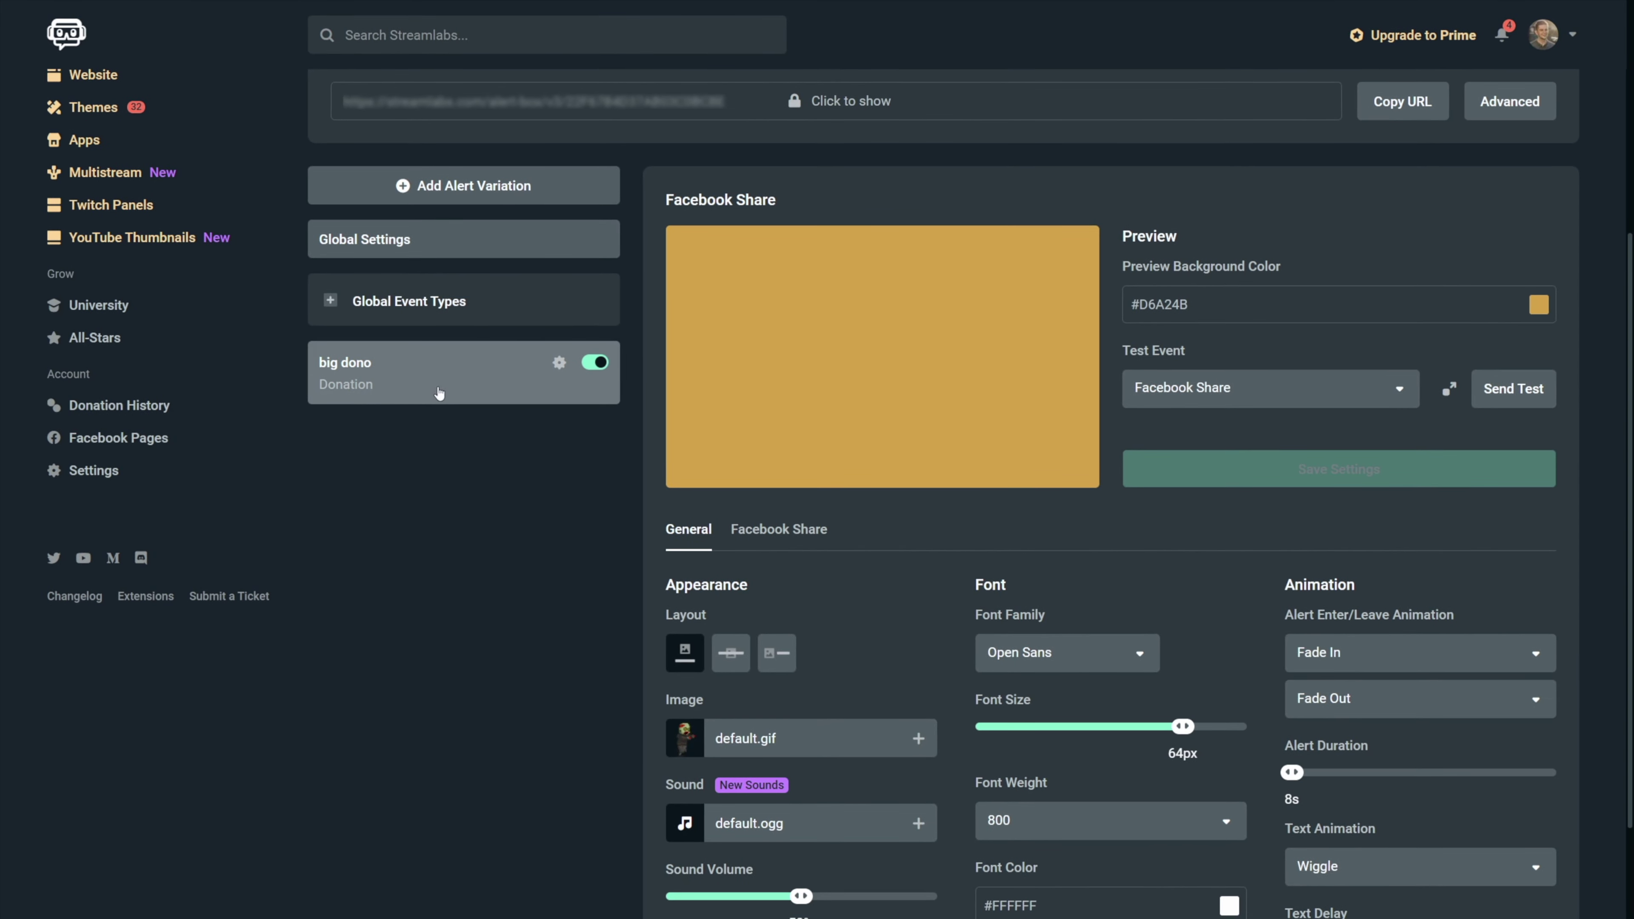
scroll(1079, 563, down, 2)
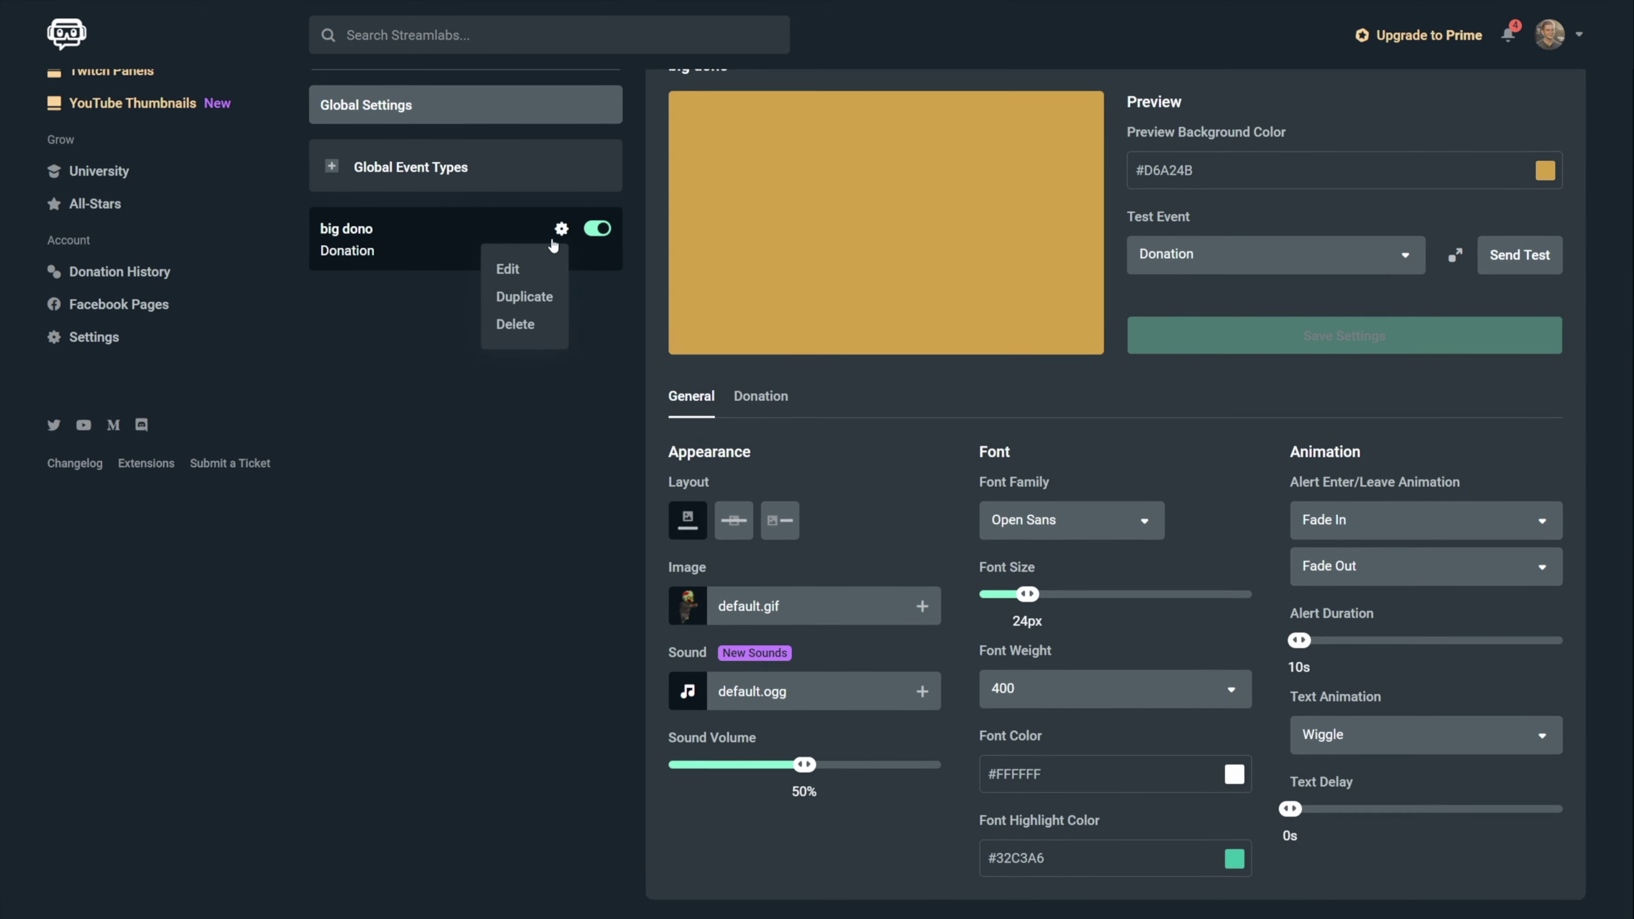
click(508, 270)
click(489, 272)
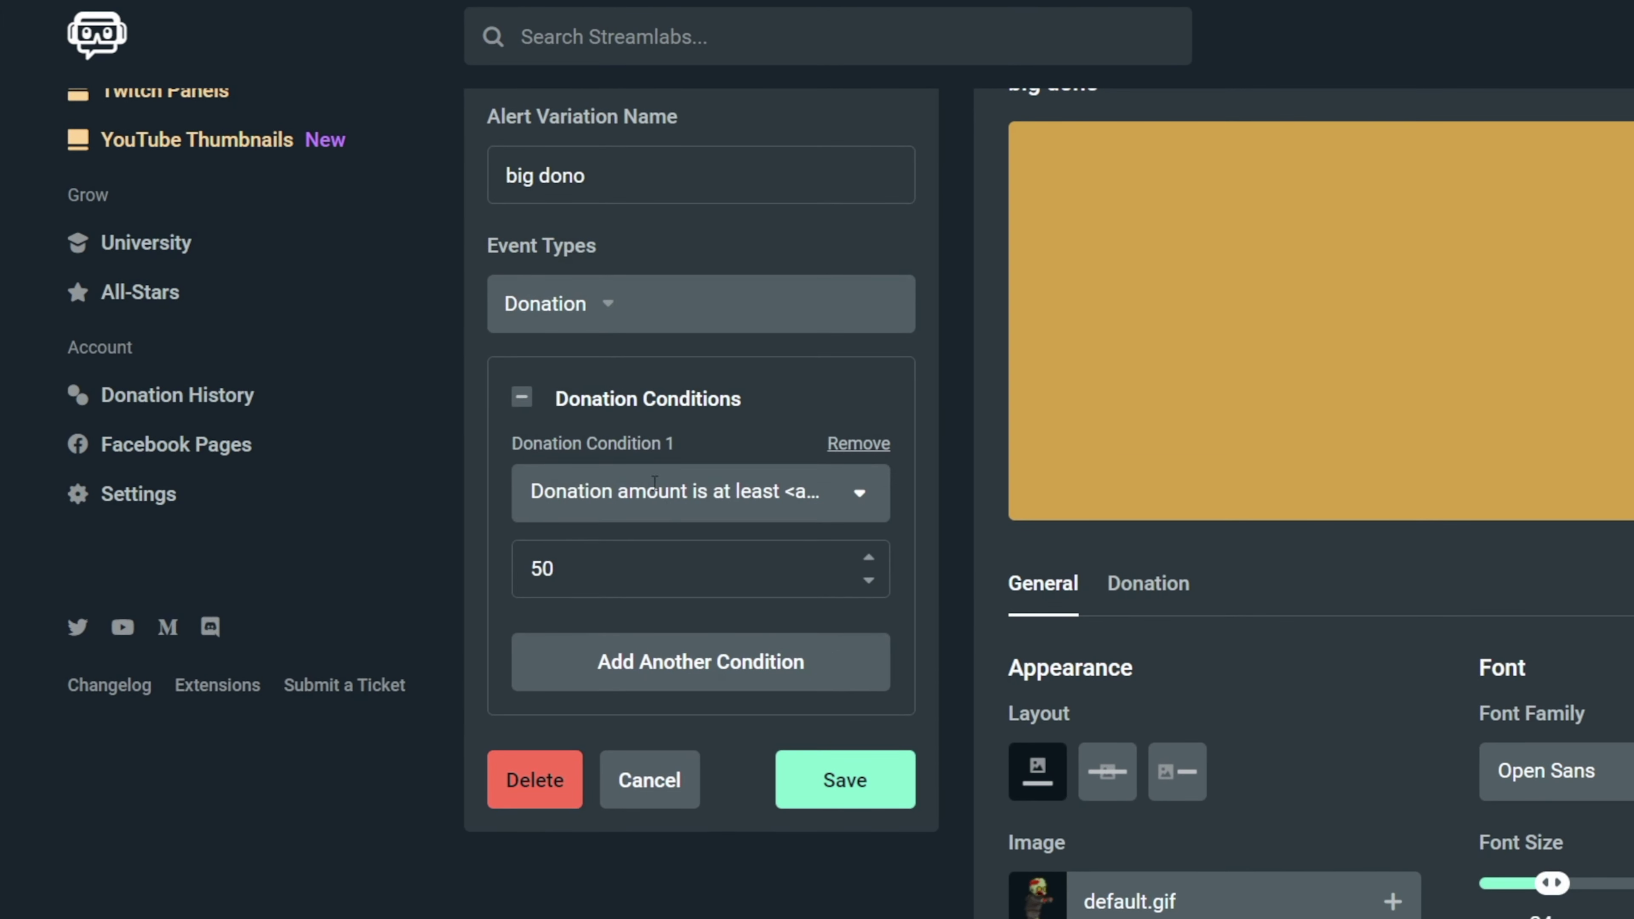
click(857, 790)
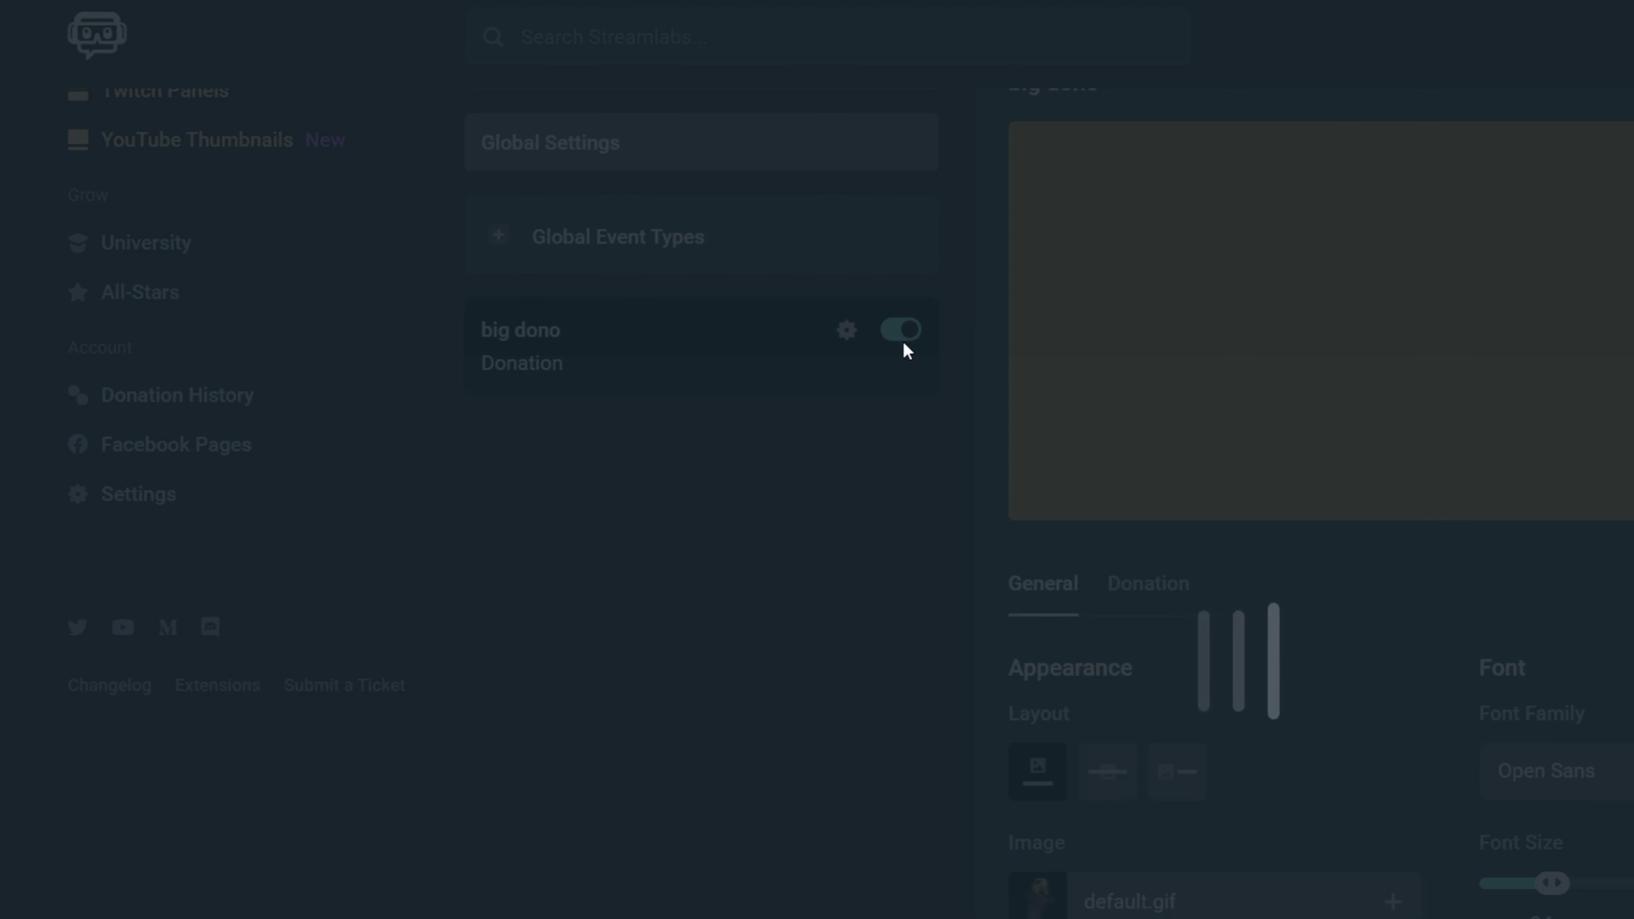
click(901, 338)
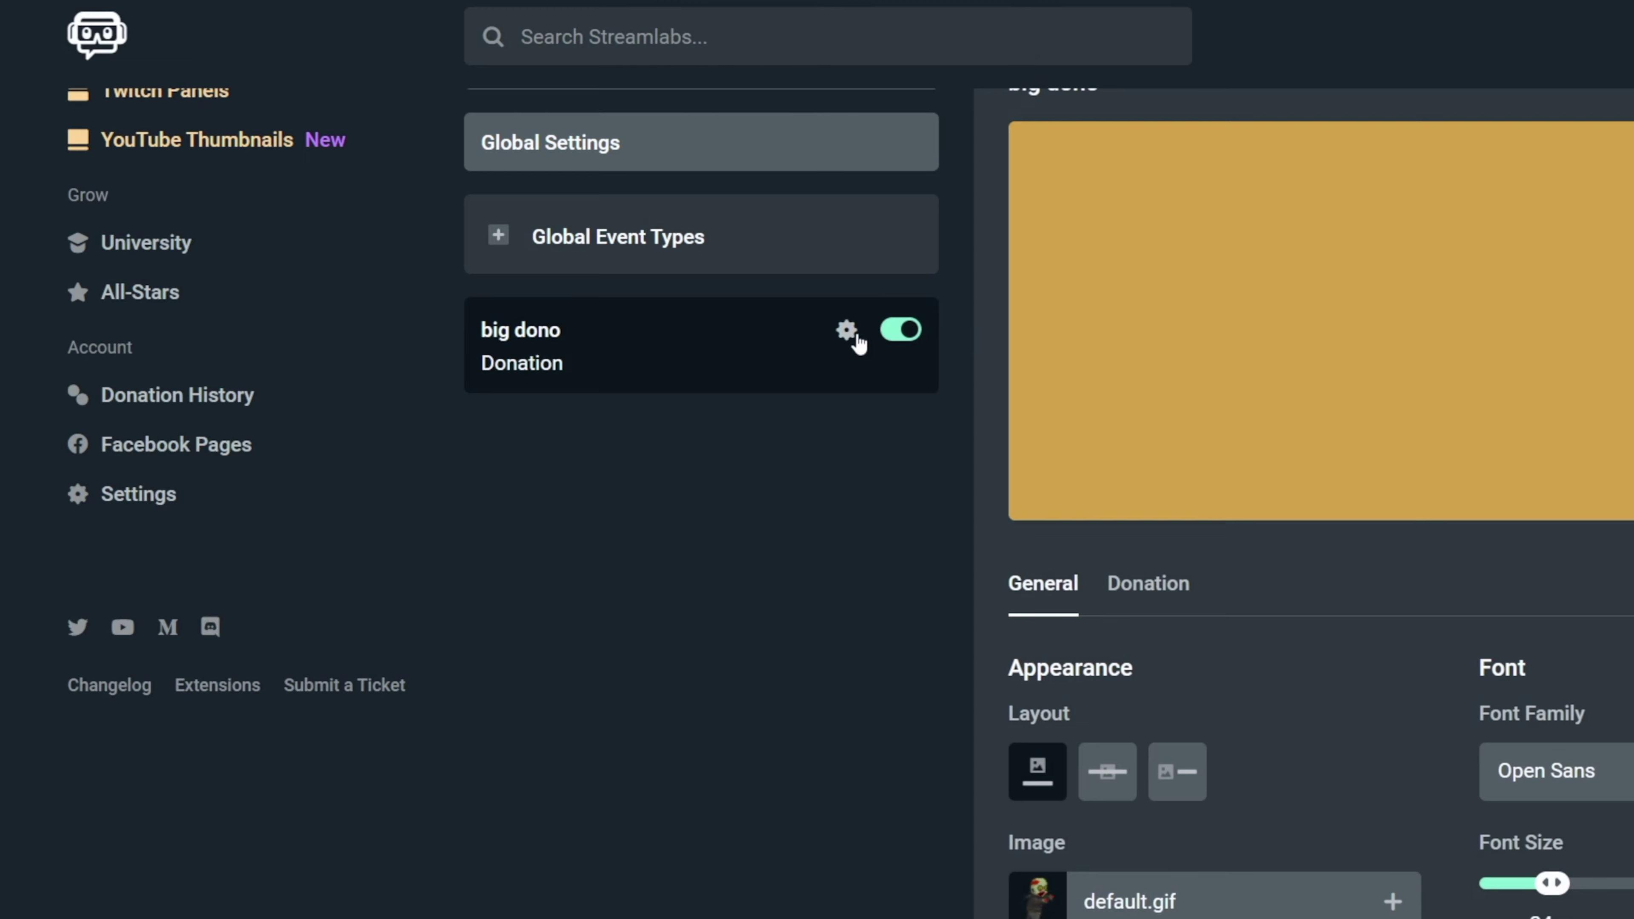
click(847, 331)
click(775, 394)
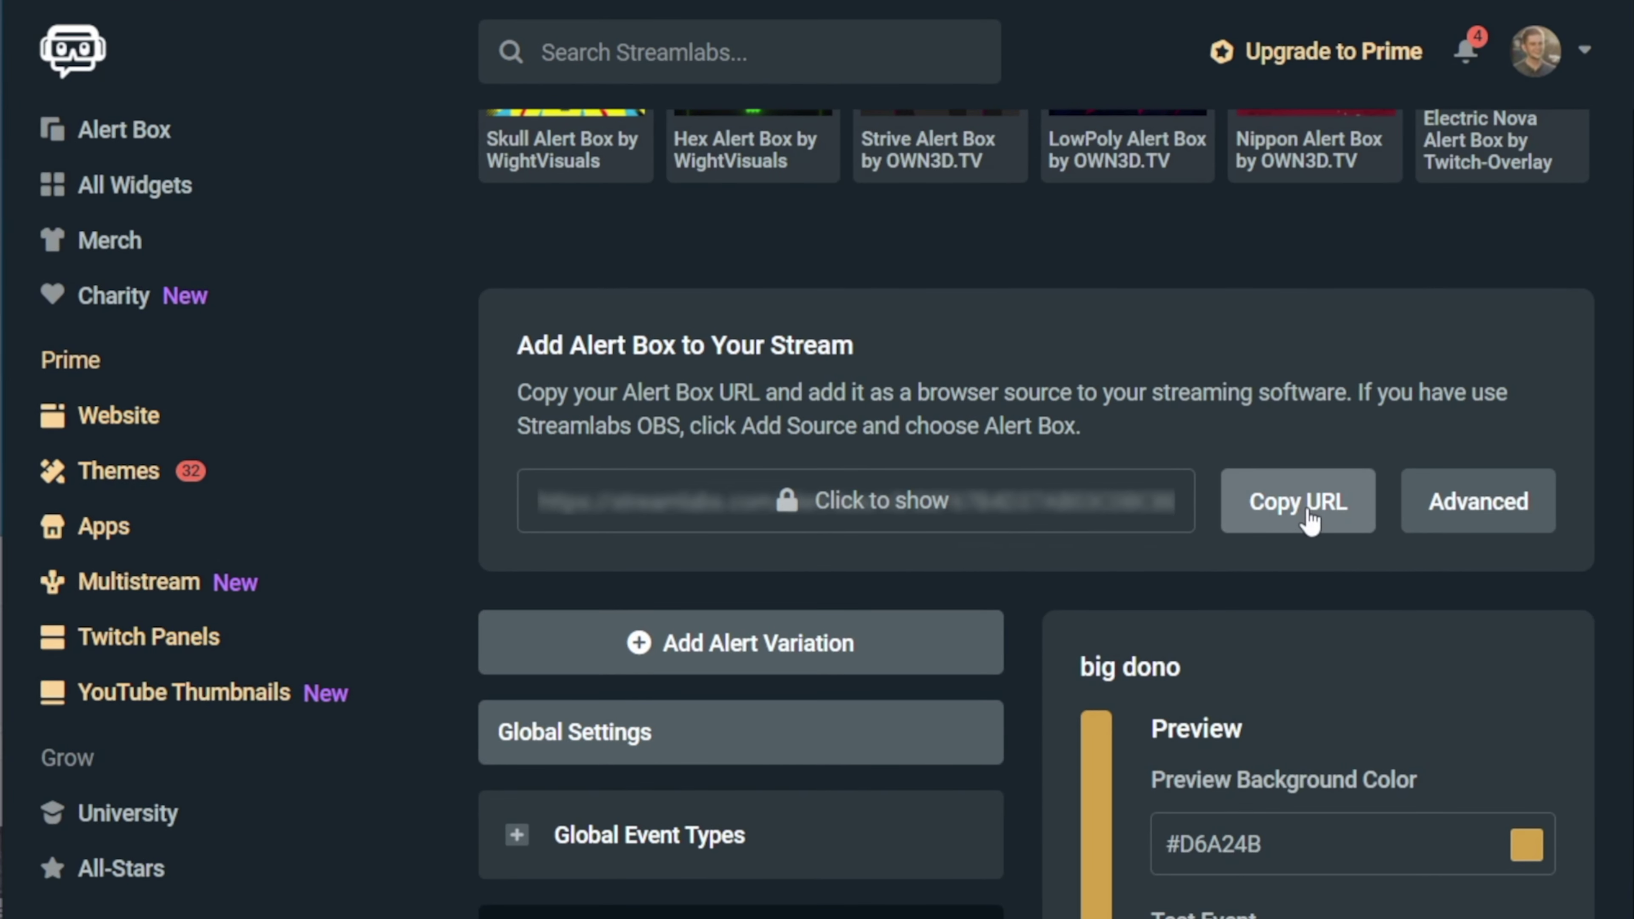
Copy the alert box URL and add a new OBS browser source named Browser 3
click(1308, 513)
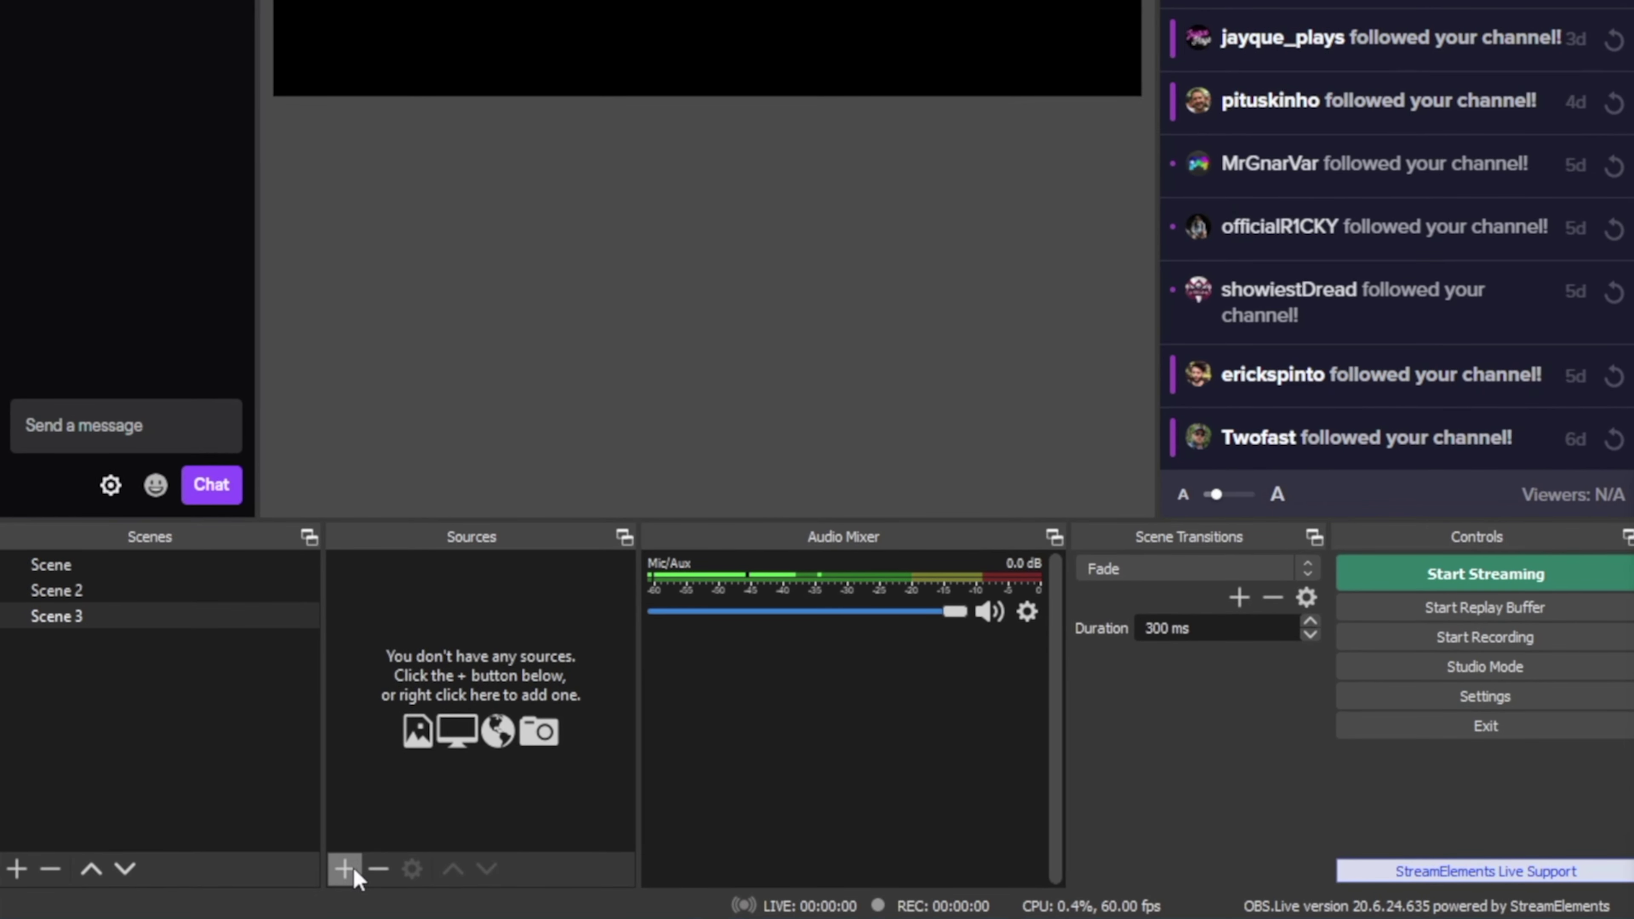
click(351, 867)
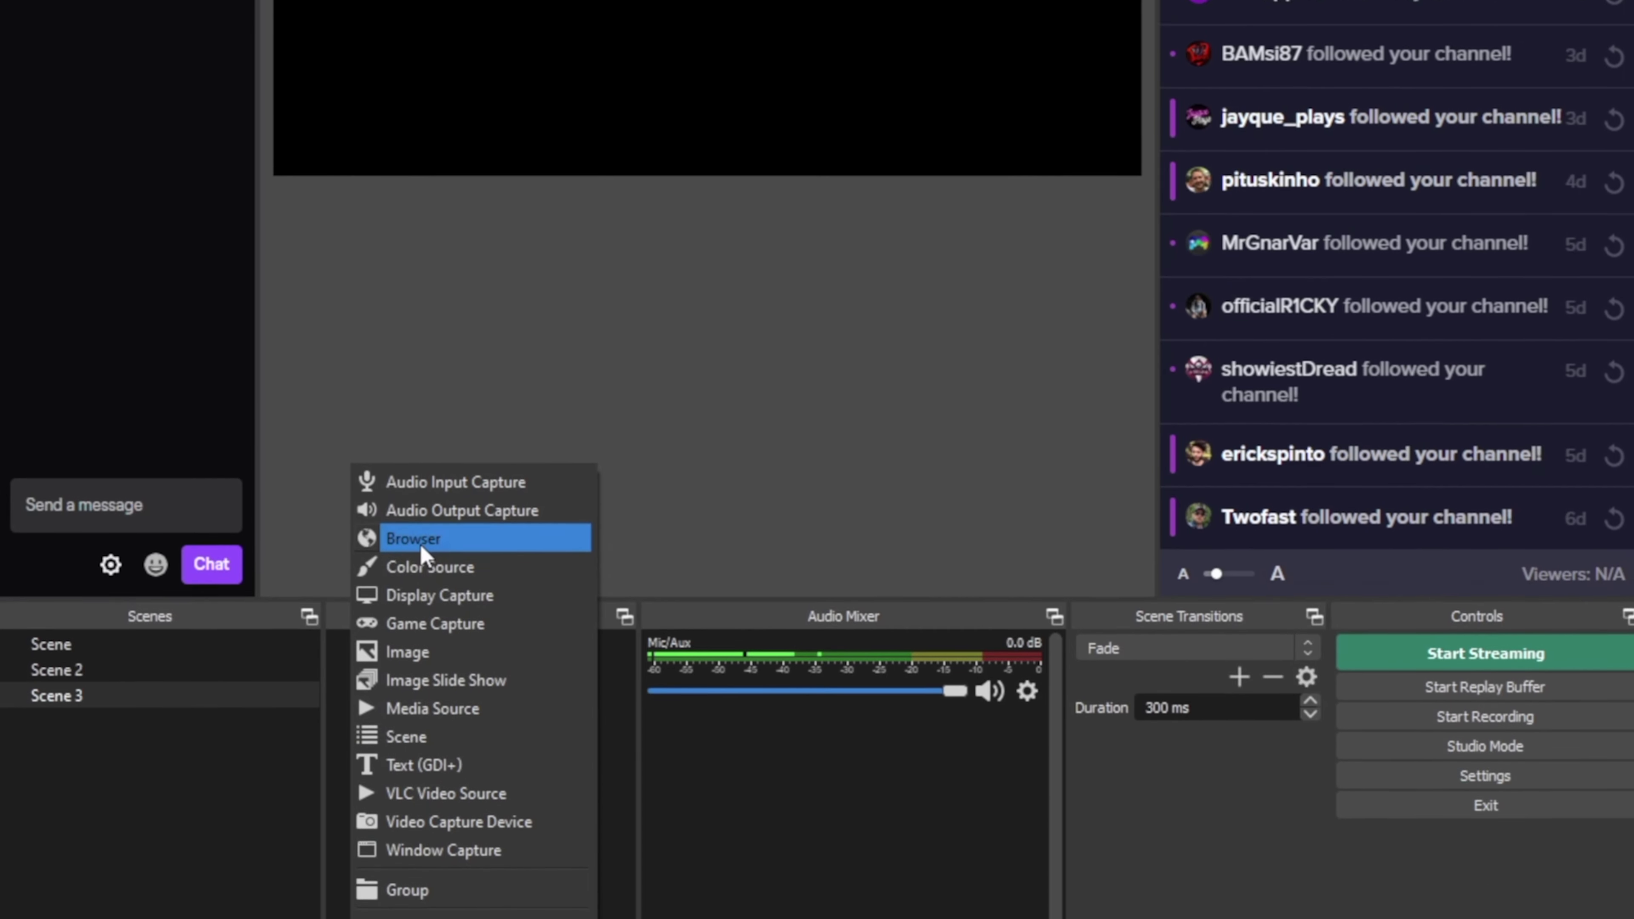
click(422, 540)
click(897, 540)
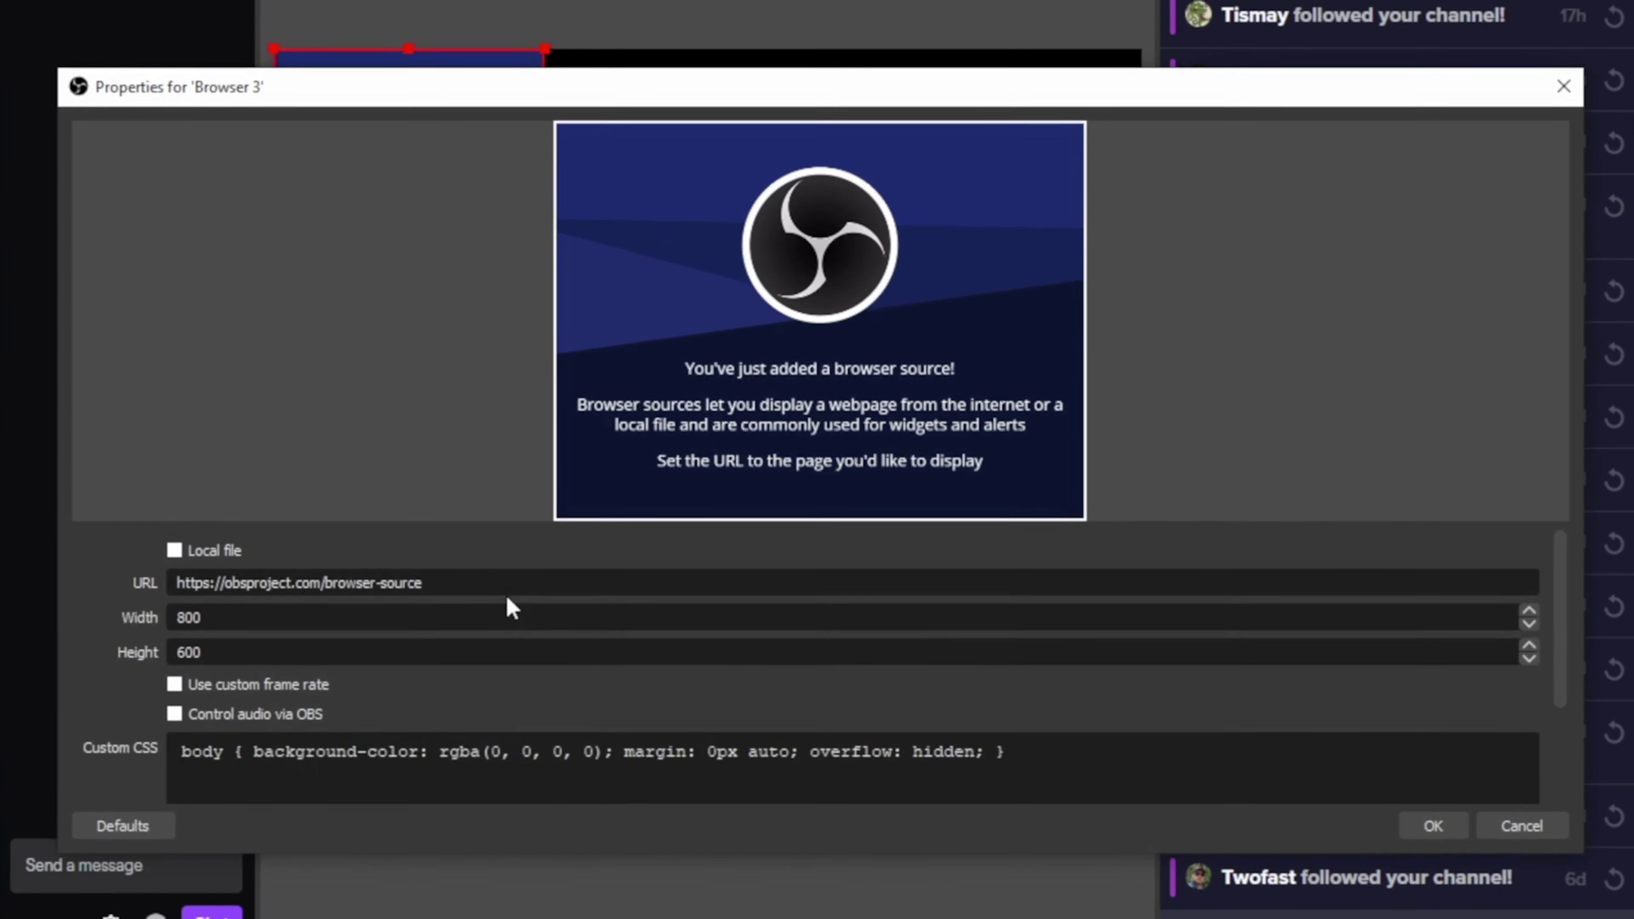